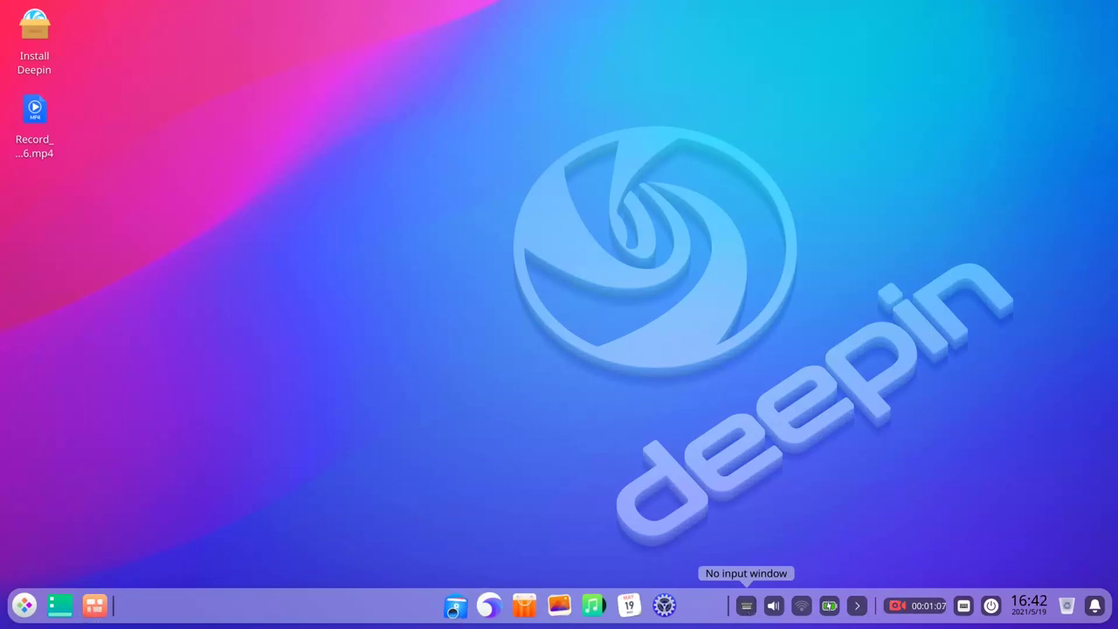
- Open a File Manager window on the Computer page with Super+E
key("super+e")
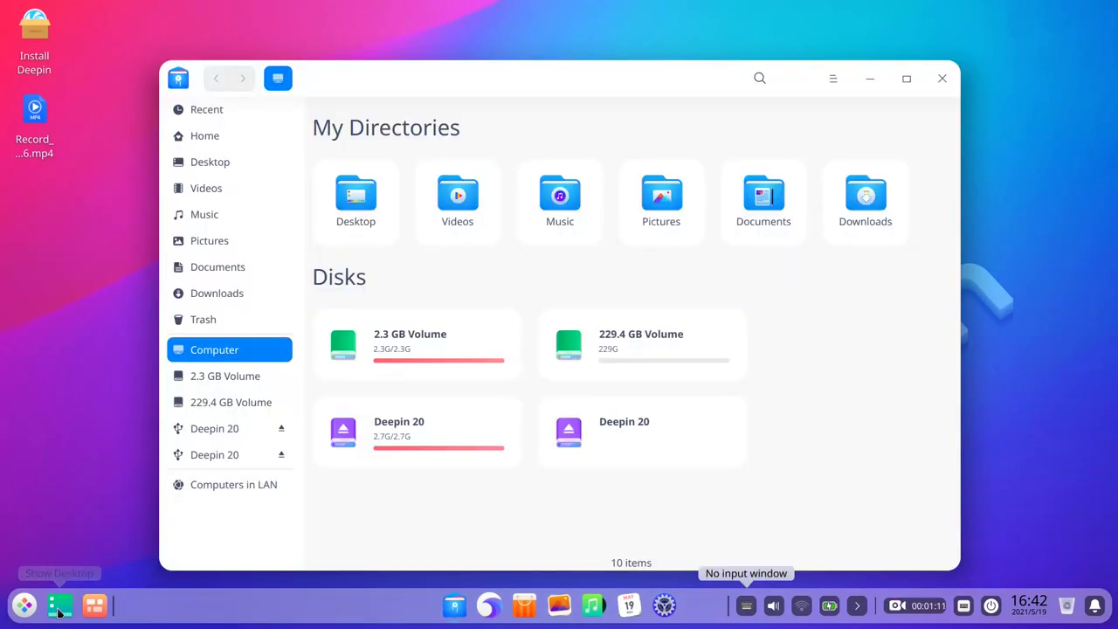
left_click(61, 610)
left_click(57, 608)
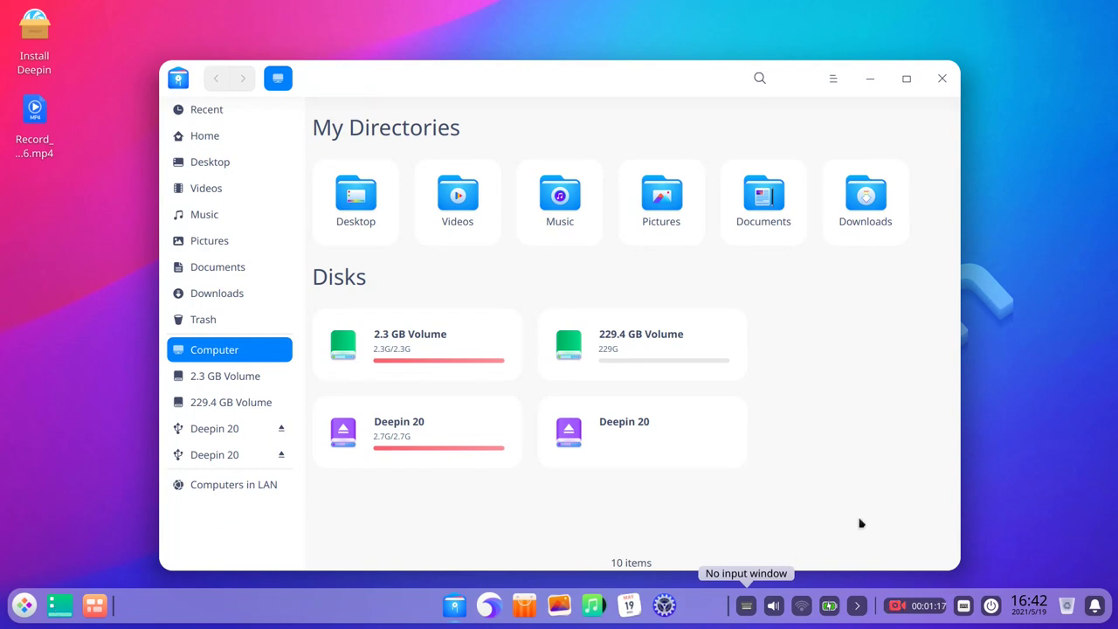
key("super+Right")
key("super+Left")
key("super+Right")
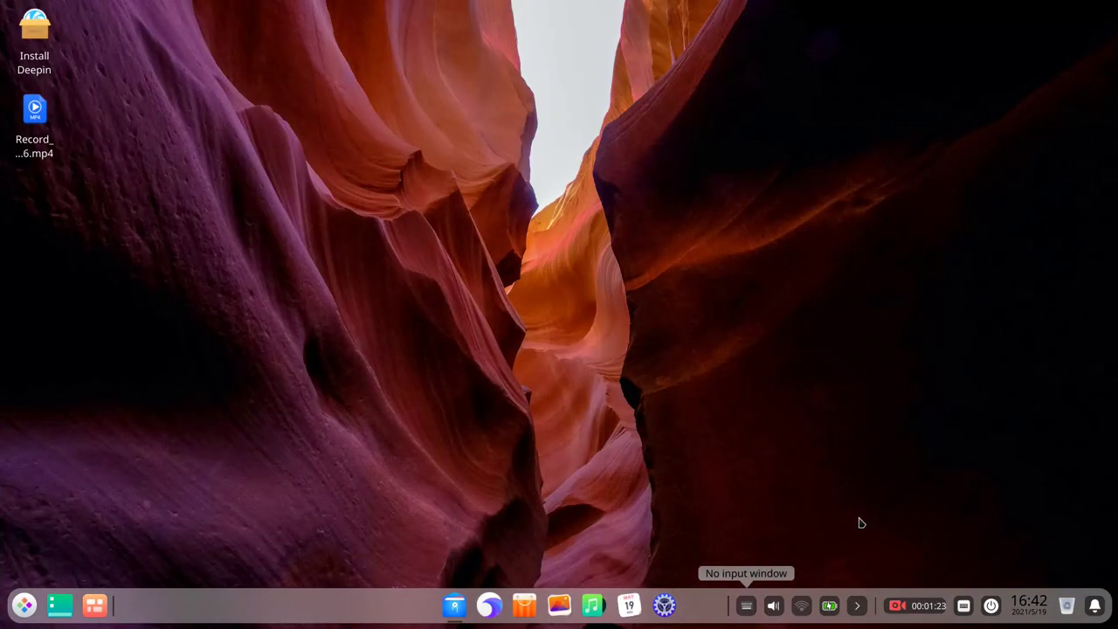
key("super+Left")
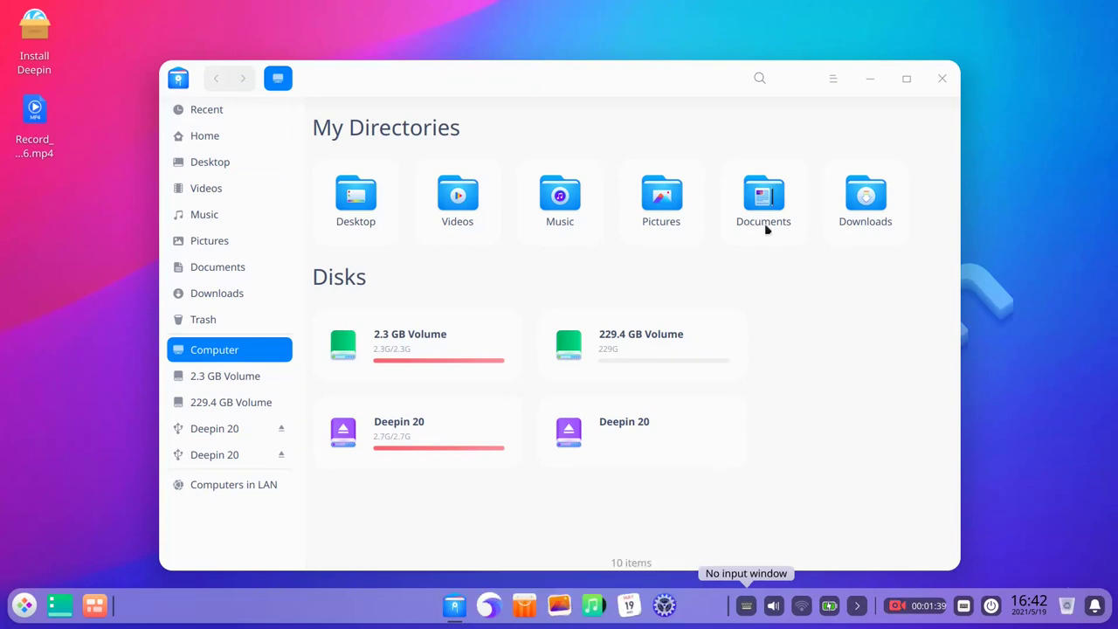
left_click_drag(595, 96, 600, 72)
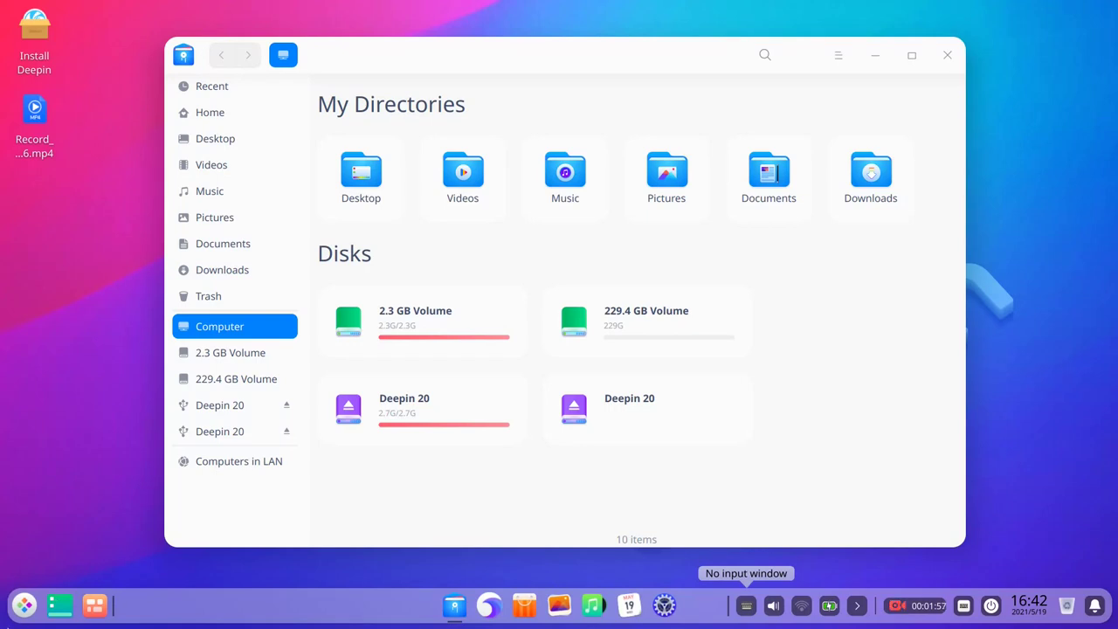
- Open the Launcher from the dock and close it again
left_click(23, 609)
left_click(23, 609)
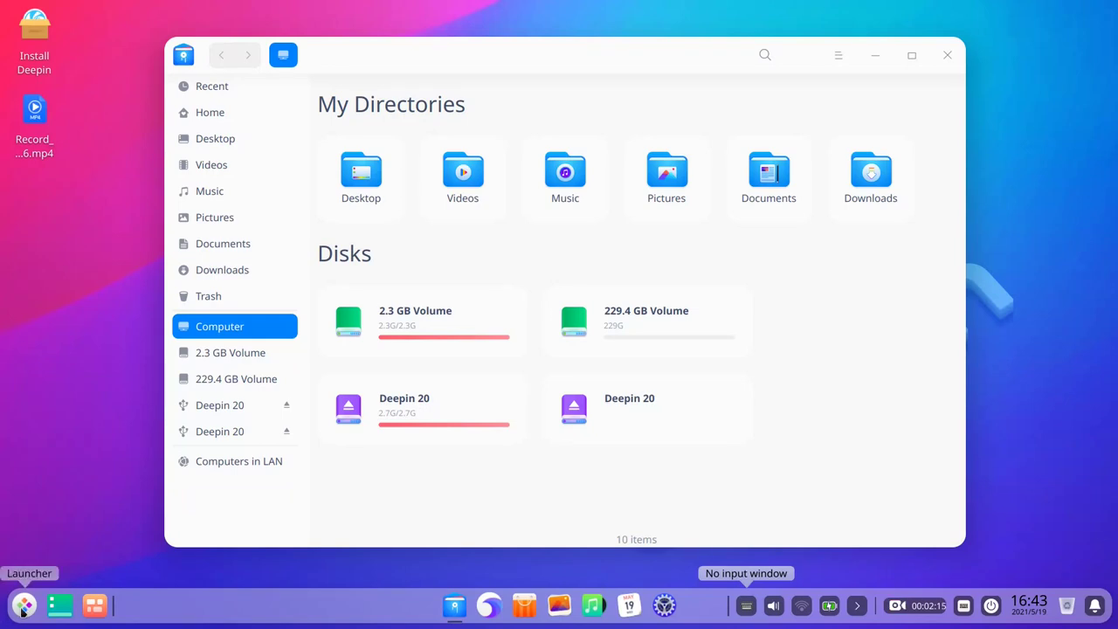
- Open and close the Launcher twice, then move the File Manager window right
left_click(23, 612)
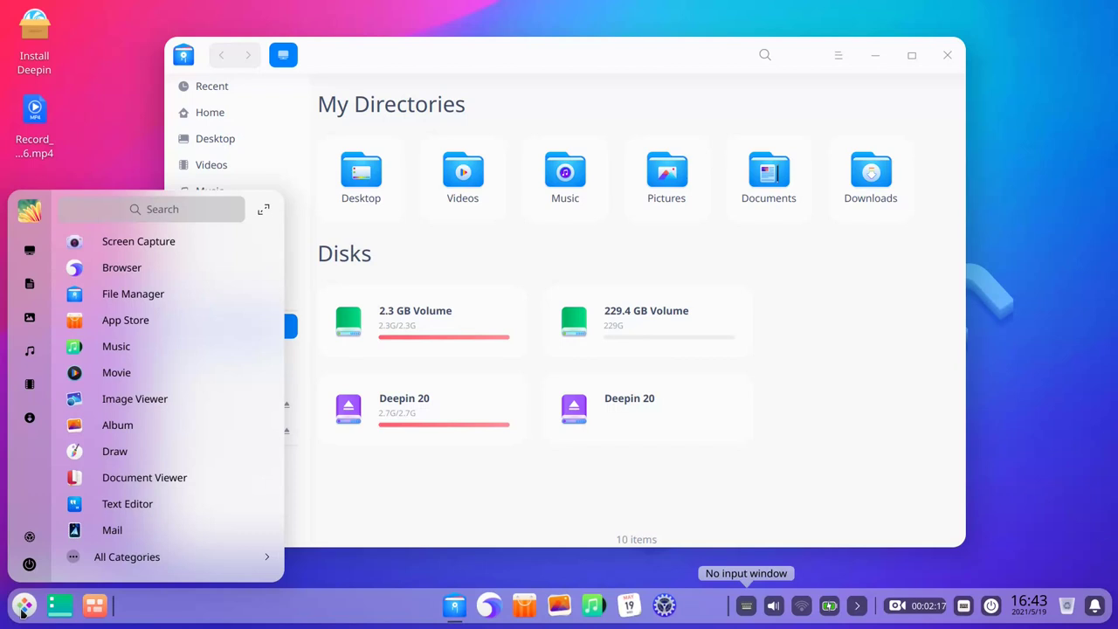
left_click(23, 612)
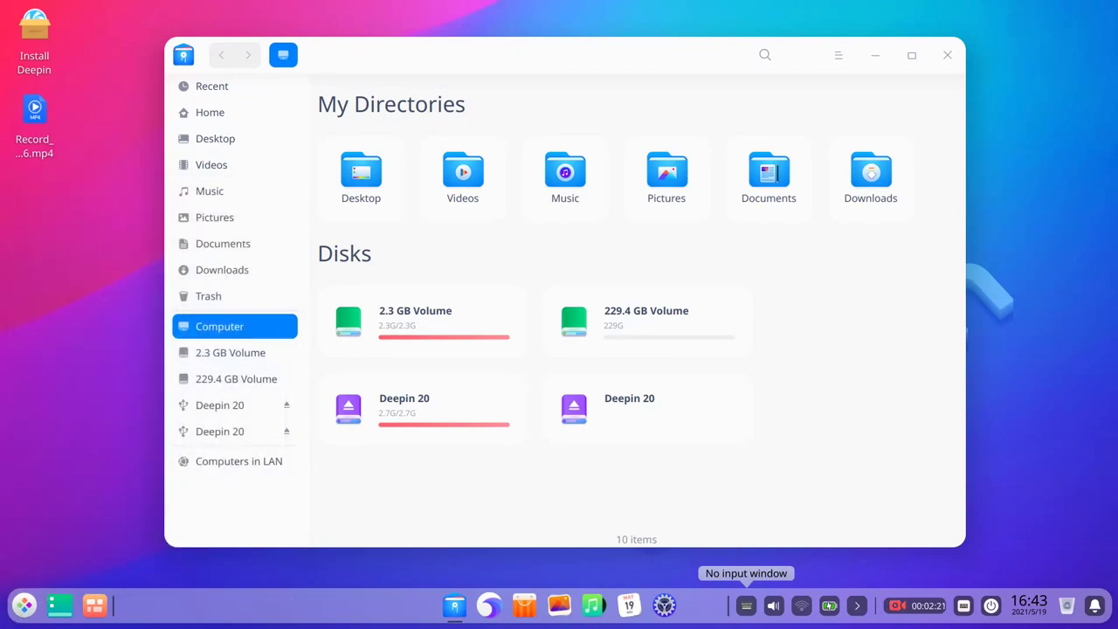
left_click(26, 607)
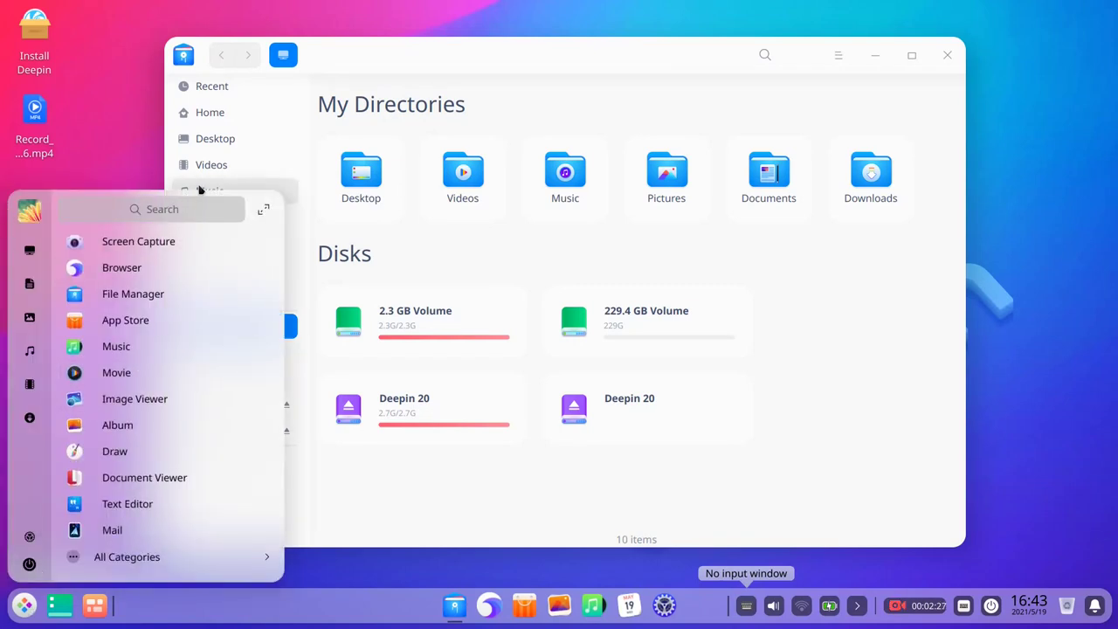
left_click(346, 59)
left_click_drag(415, 59, 511, 61)
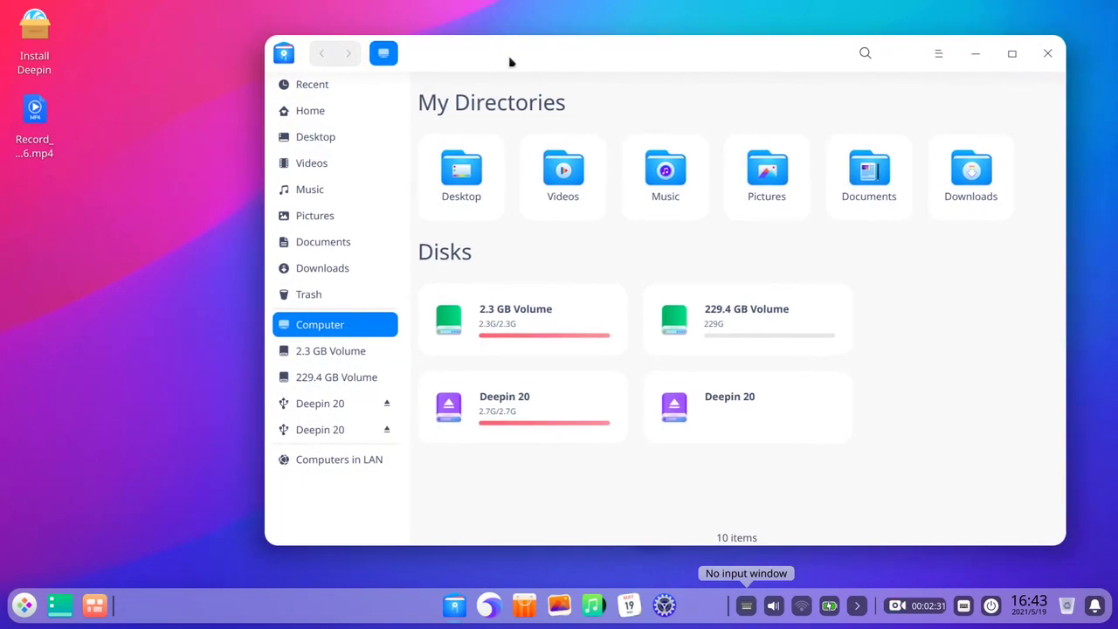
- Browse the Launcher's Graphics category, close it, and nudge the File Manager window left
left_click(30, 615)
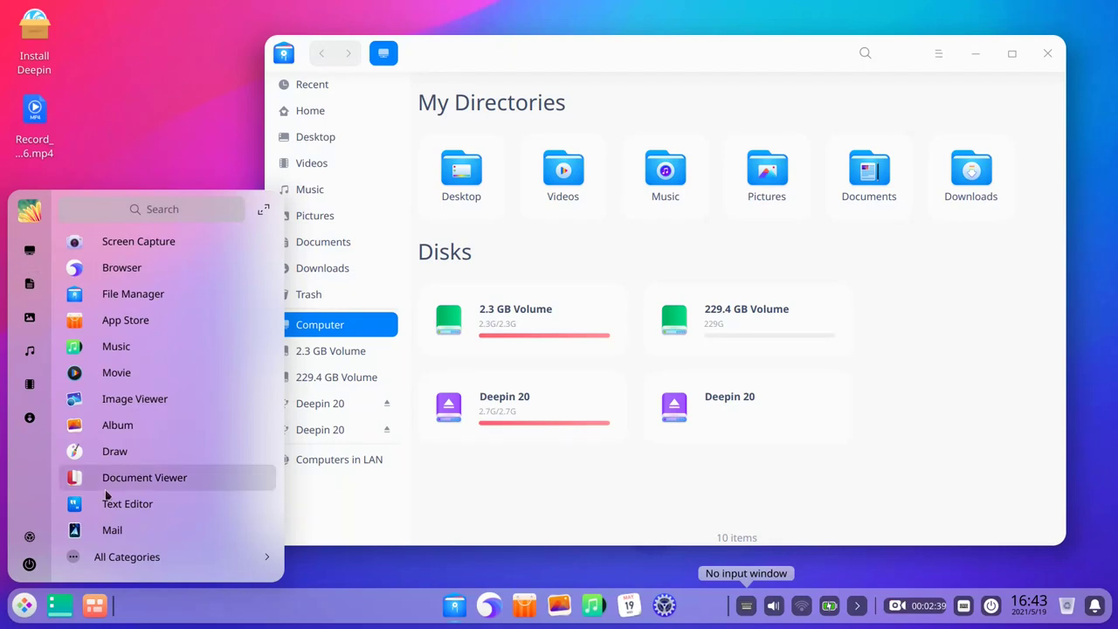
left_click(126, 561)
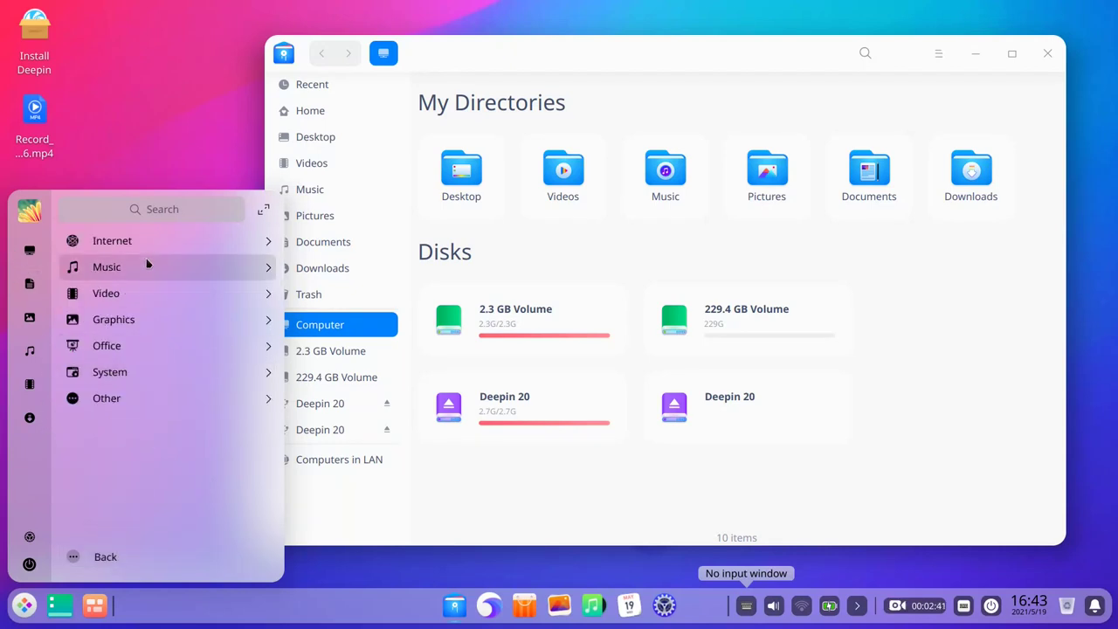
left_click(131, 319)
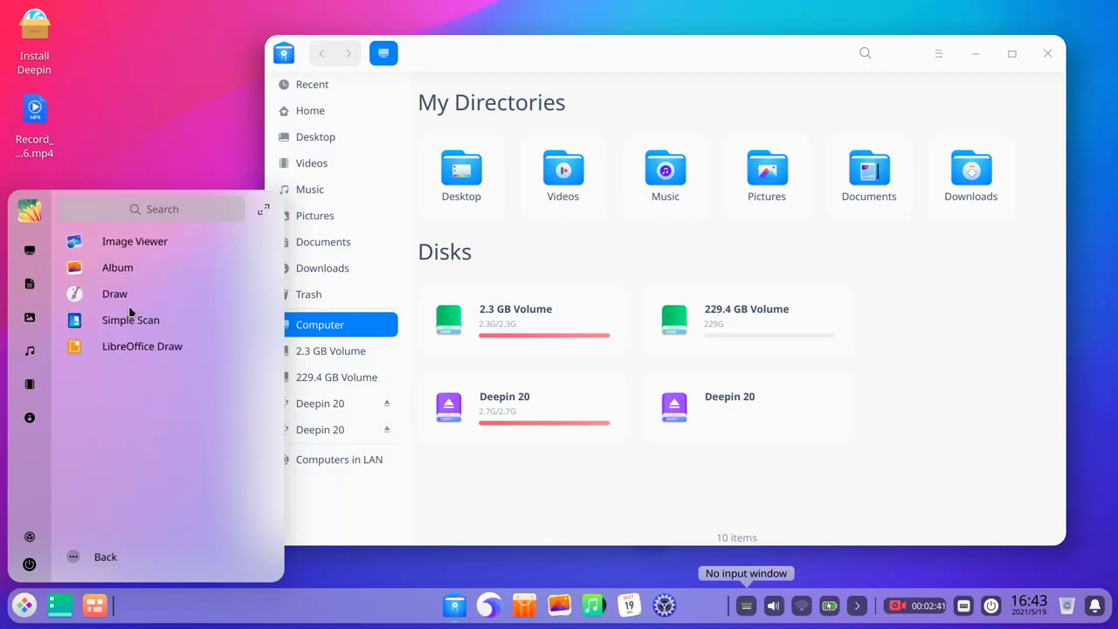
left_click(288, 192)
left_click_drag(317, 69, 281, 67)
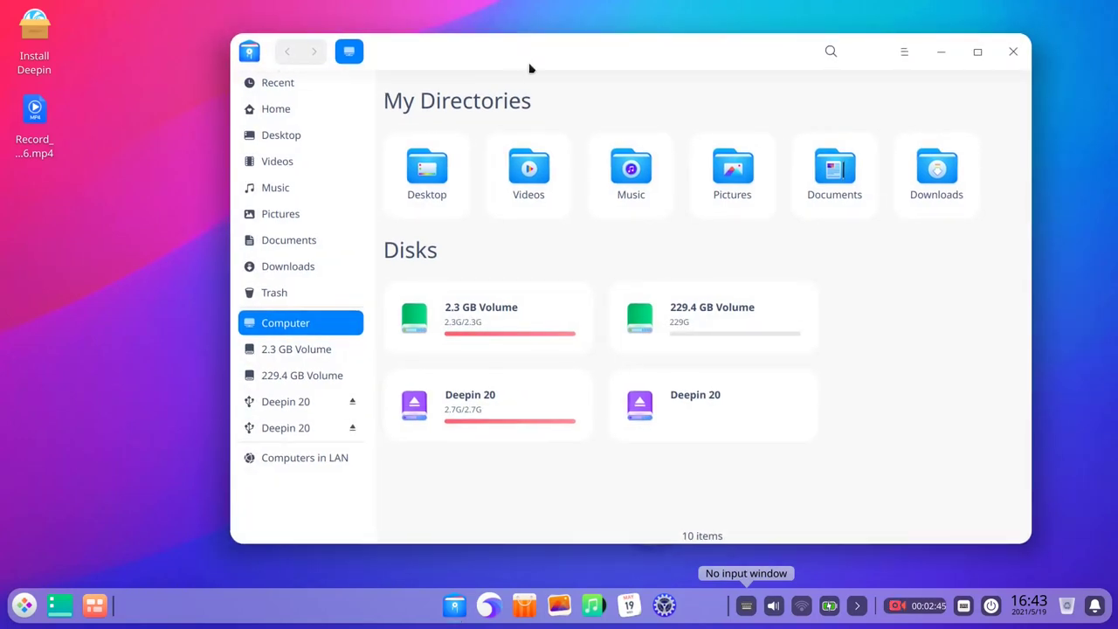
left_click_drag(530, 69, 479, 72)
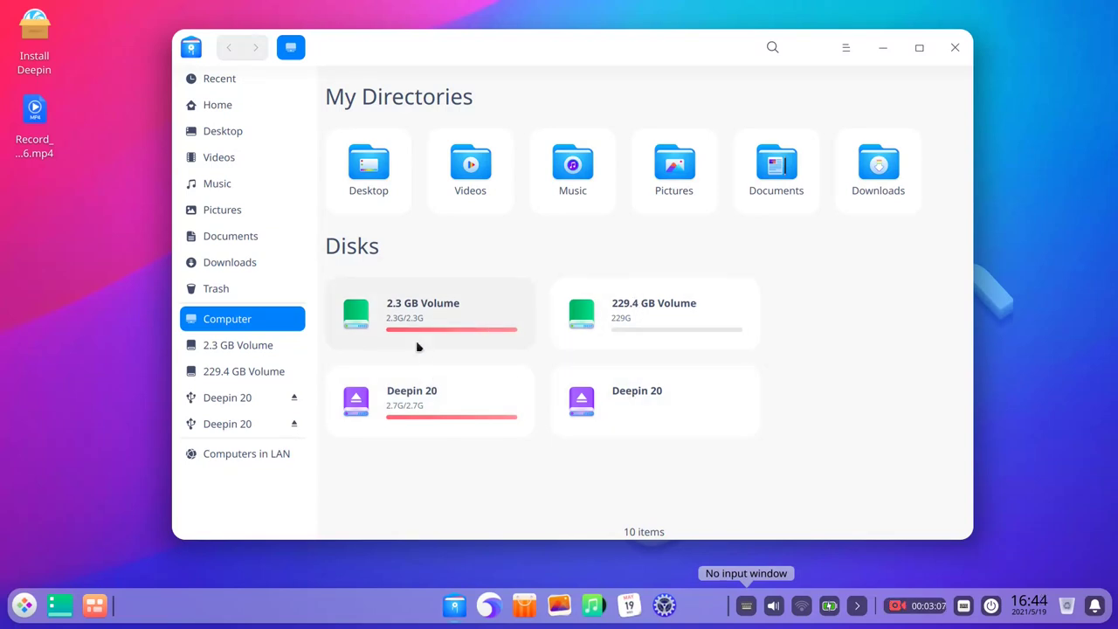
- Show the Home folder with smaller folder icons via the zoom slider
left_click(253, 117)
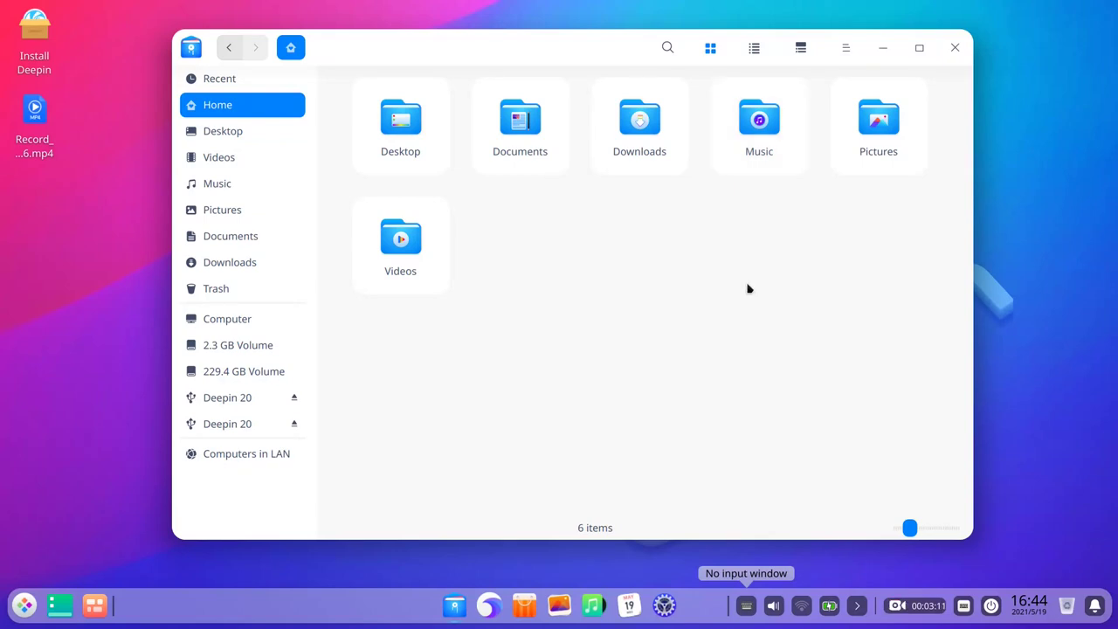
left_click_drag(907, 540, 898, 544)
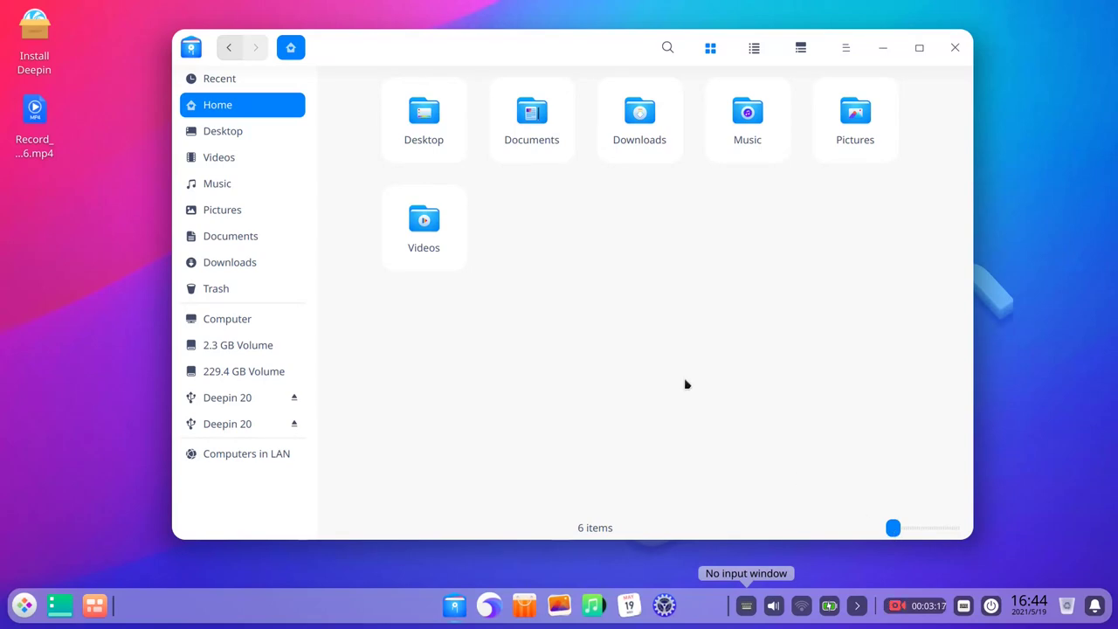
- Look inside the Desktop and Documents folders, returning to Home each time
double_click(409, 134)
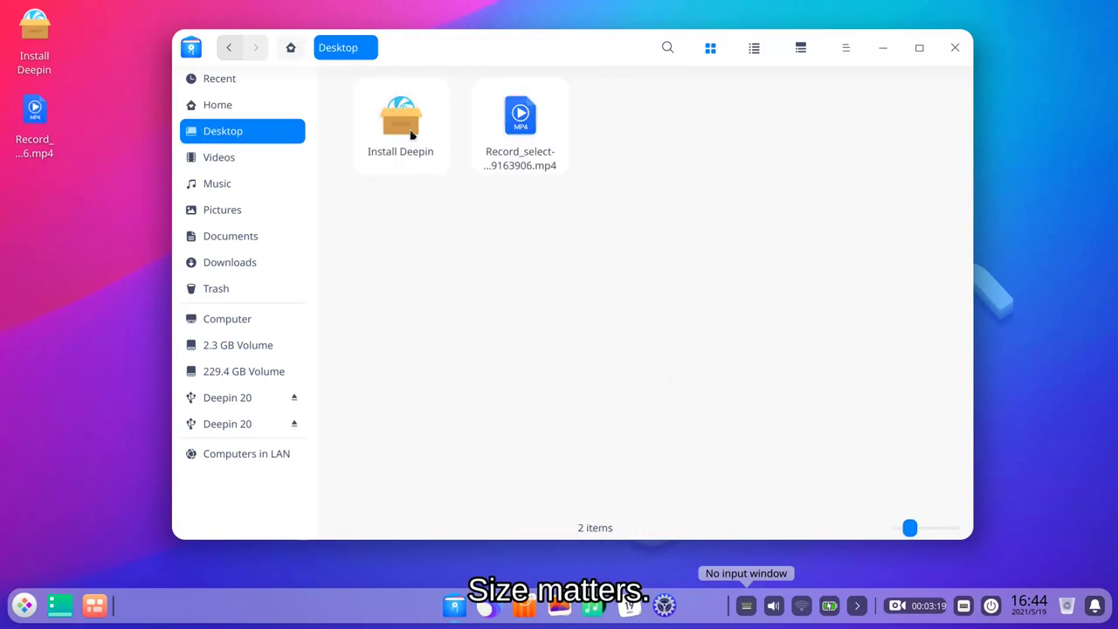
left_click(291, 45)
double_click(534, 140)
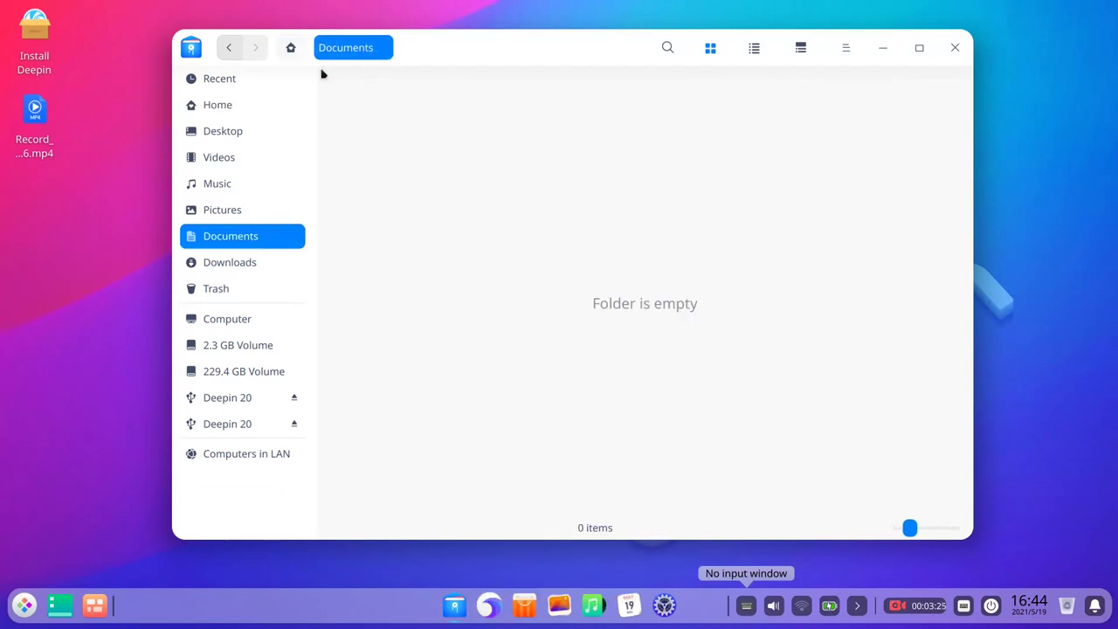
left_click(292, 47)
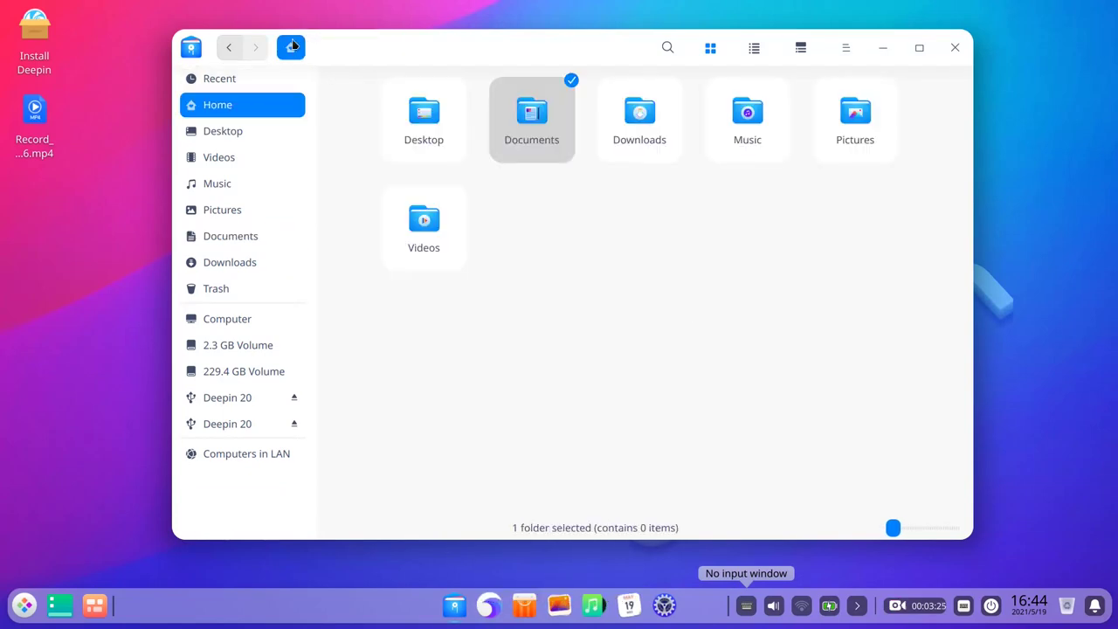
- Open the empty Downloads folder and toggle its details panel on and off
left_click(649, 142)
double_click(649, 142)
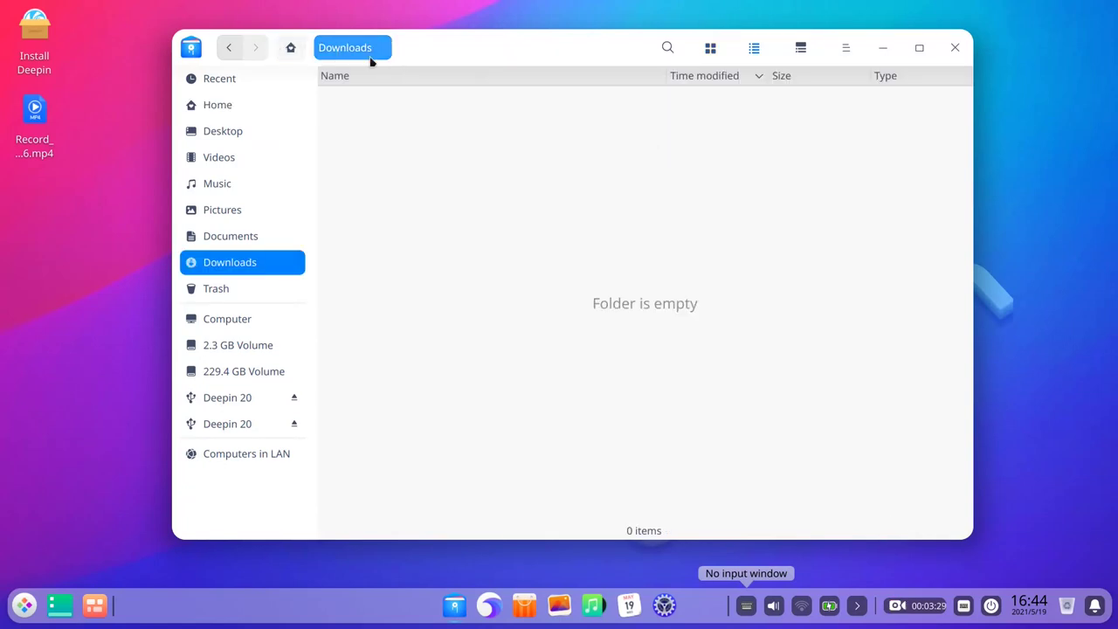
left_click(803, 50)
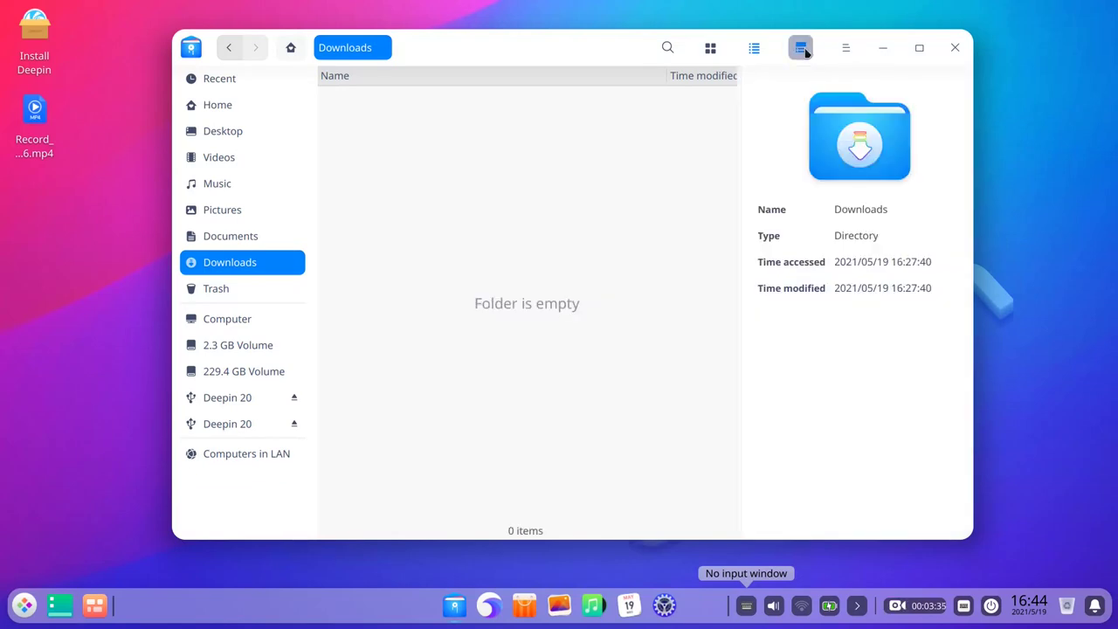
left_click(802, 49)
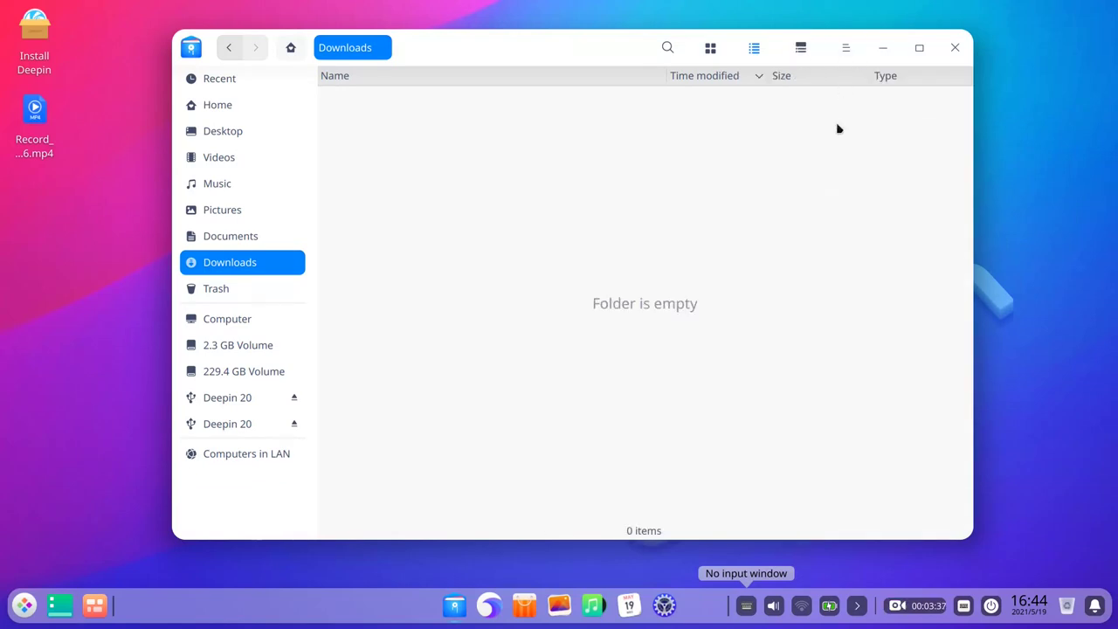
left_click(844, 60)
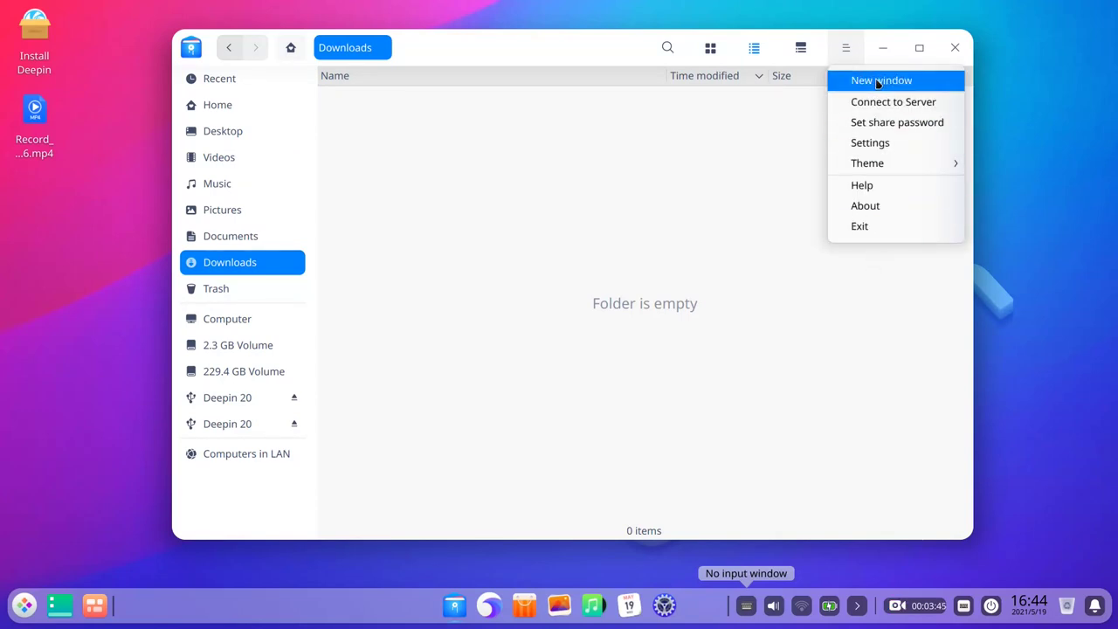
- Dismiss the main menu, show the Downloads details, then move and enlarge the window
left_click(851, 55)
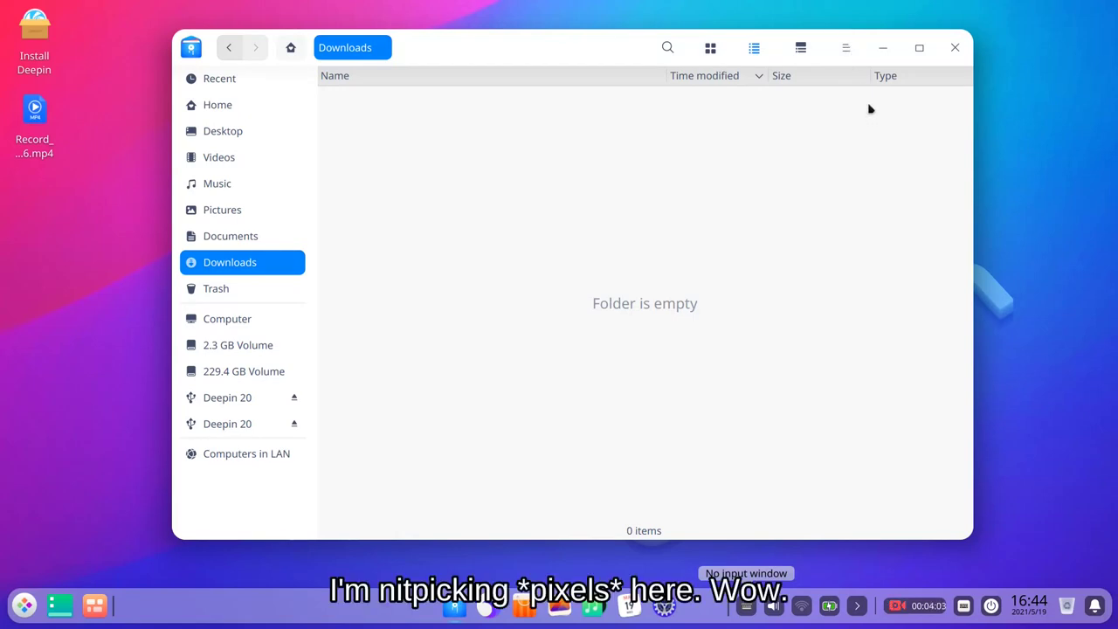
left_click(801, 48)
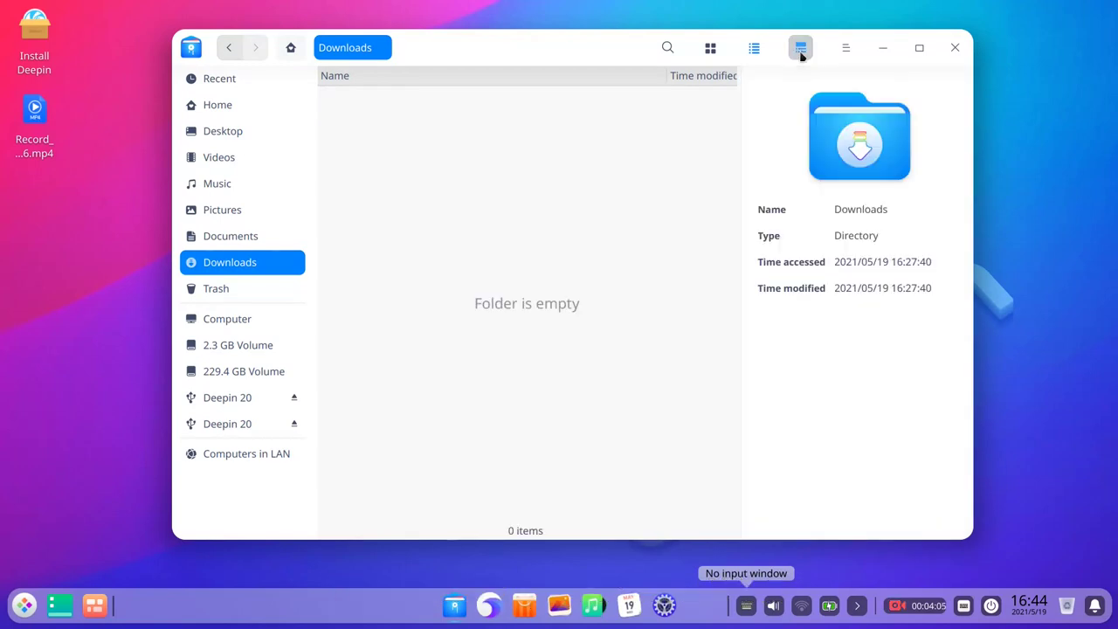
left_click(800, 48)
left_click(800, 49)
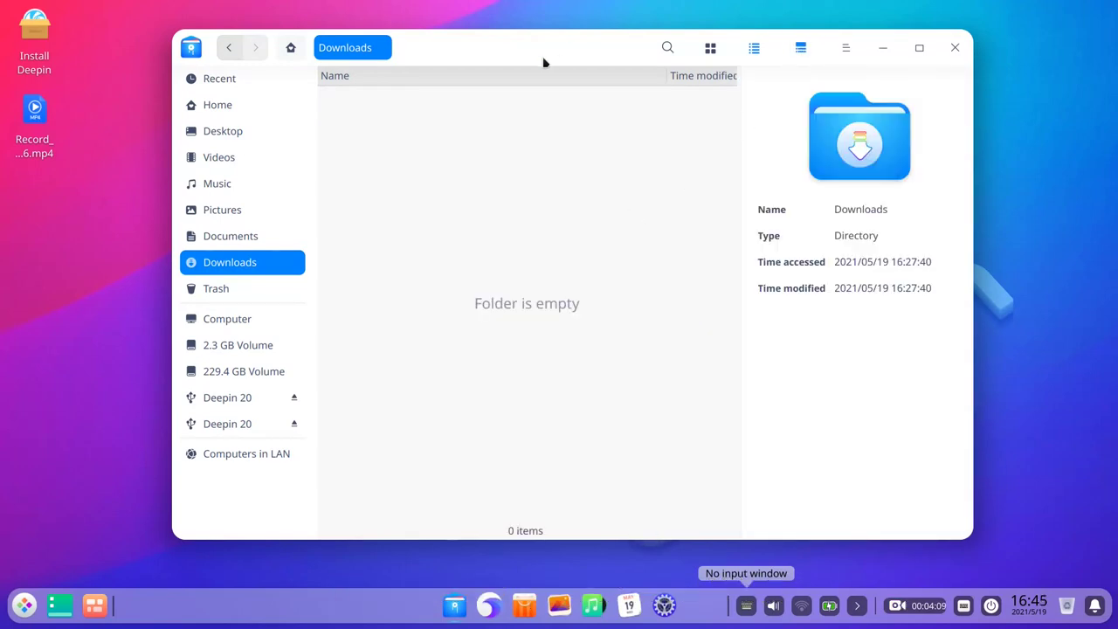
left_click_drag(544, 55, 492, 47)
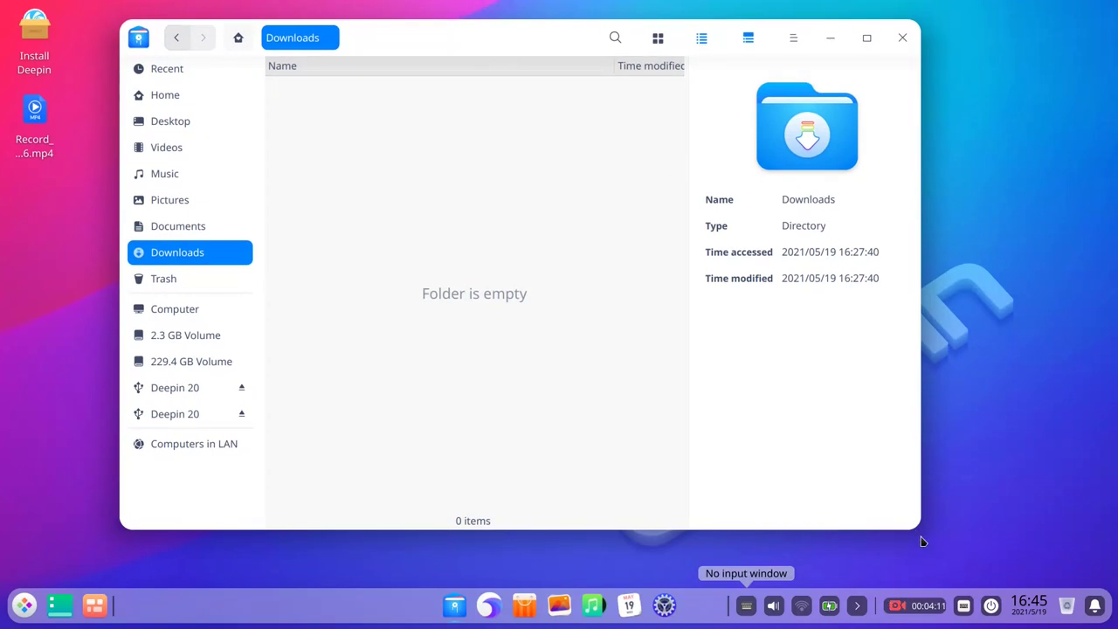
left_click_drag(920, 541, 1048, 564)
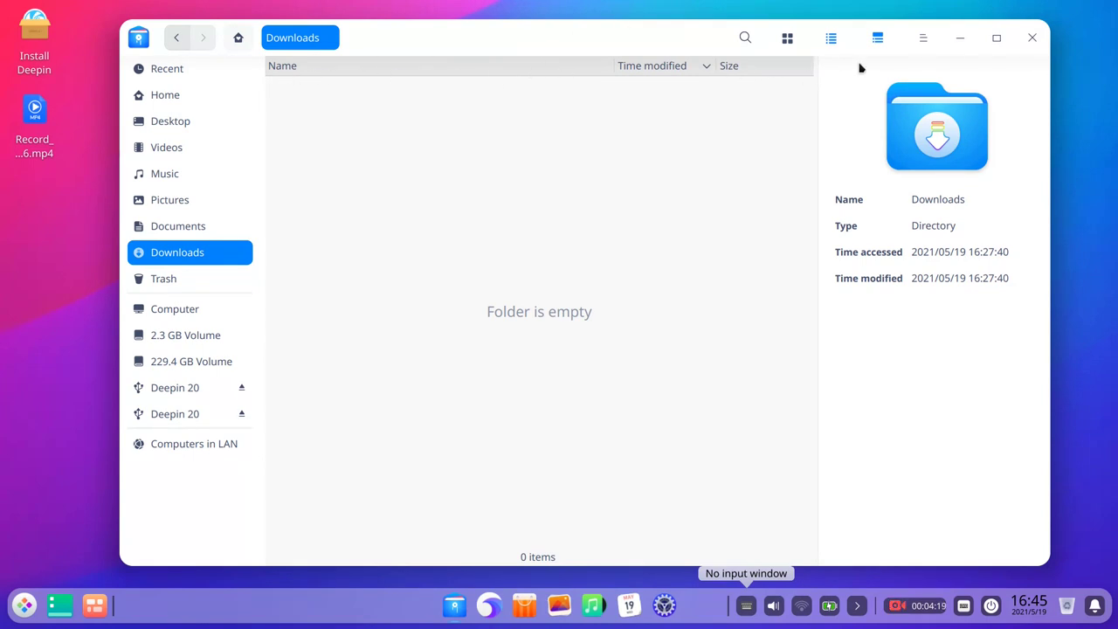
- Close the Downloads window, launch the browser and Album, then minimize Album
left_click(1029, 41)
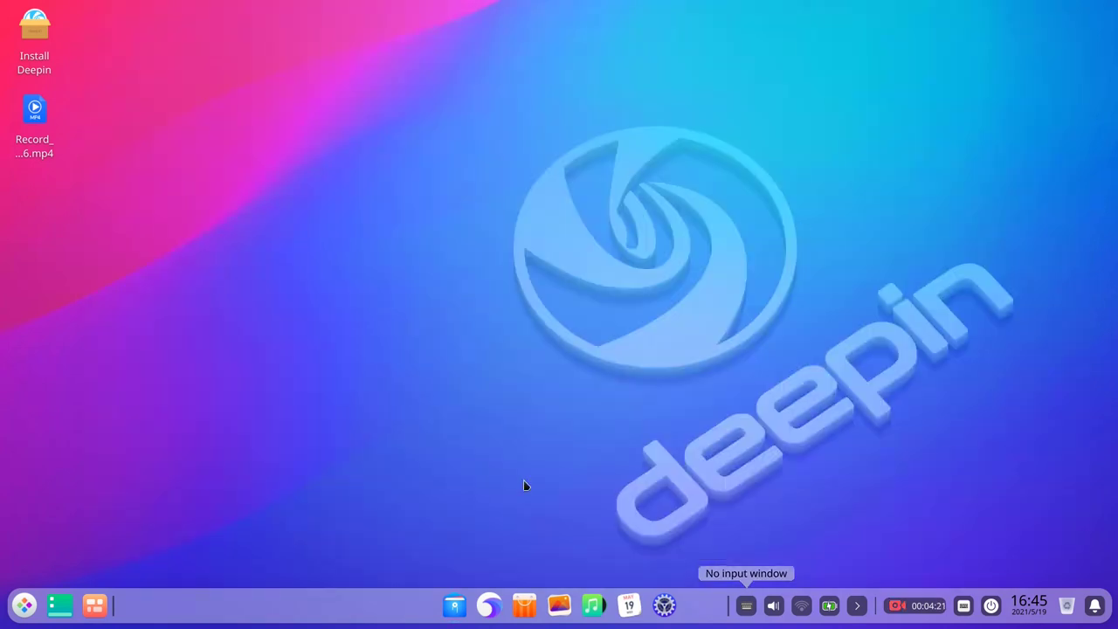
left_click(491, 611)
left_click(566, 614)
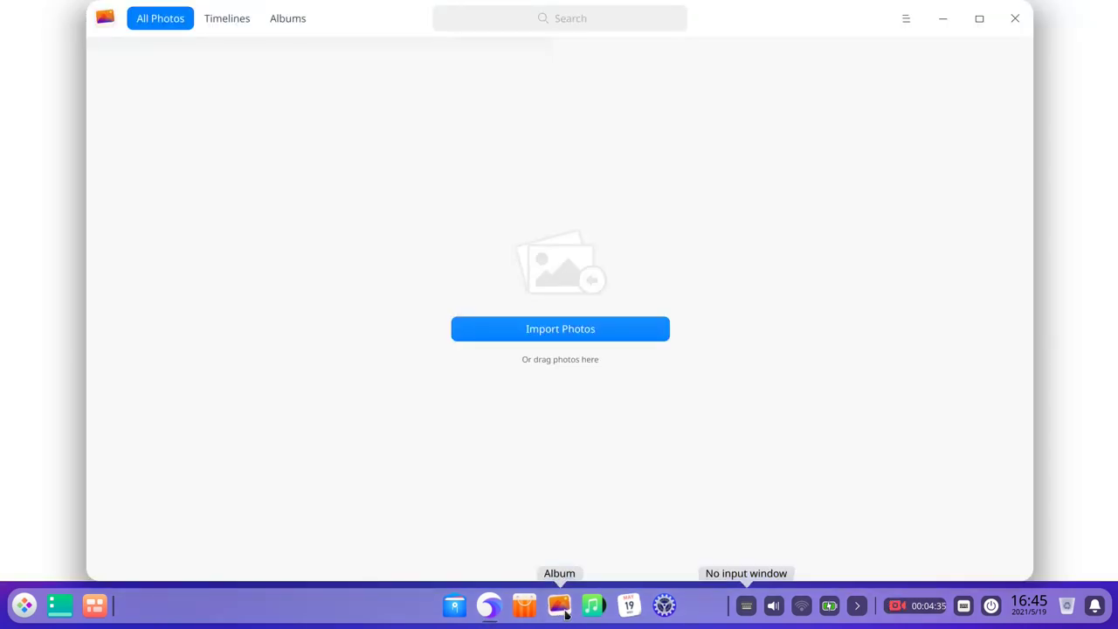
left_click(928, 24)
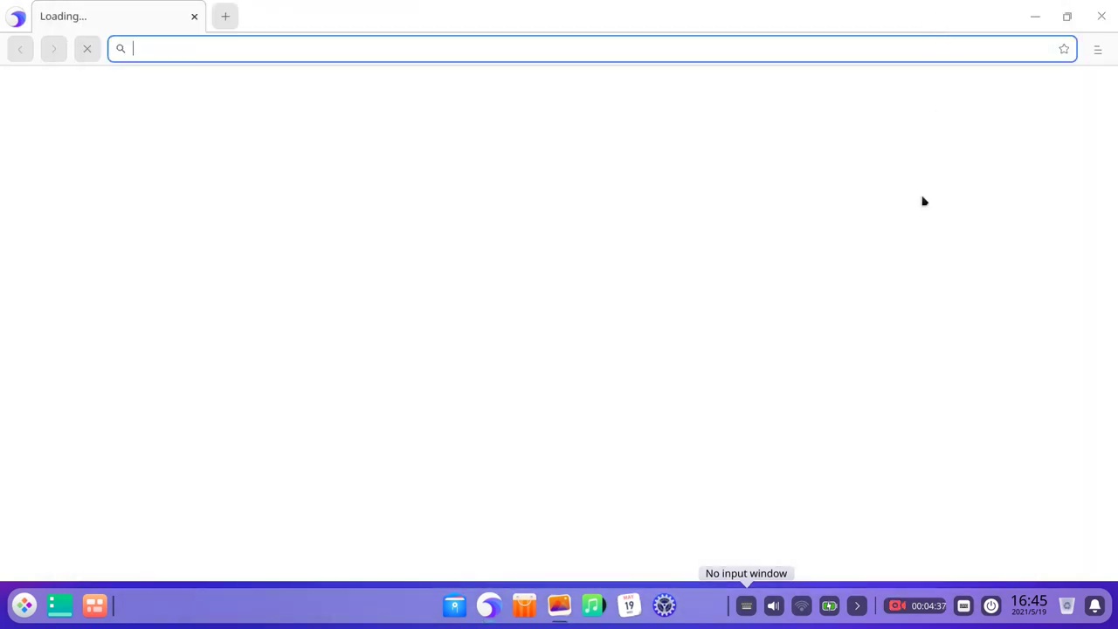
- Minimize the browser and restore the Album window from the dock
left_click(1035, 17)
left_click(572, 610)
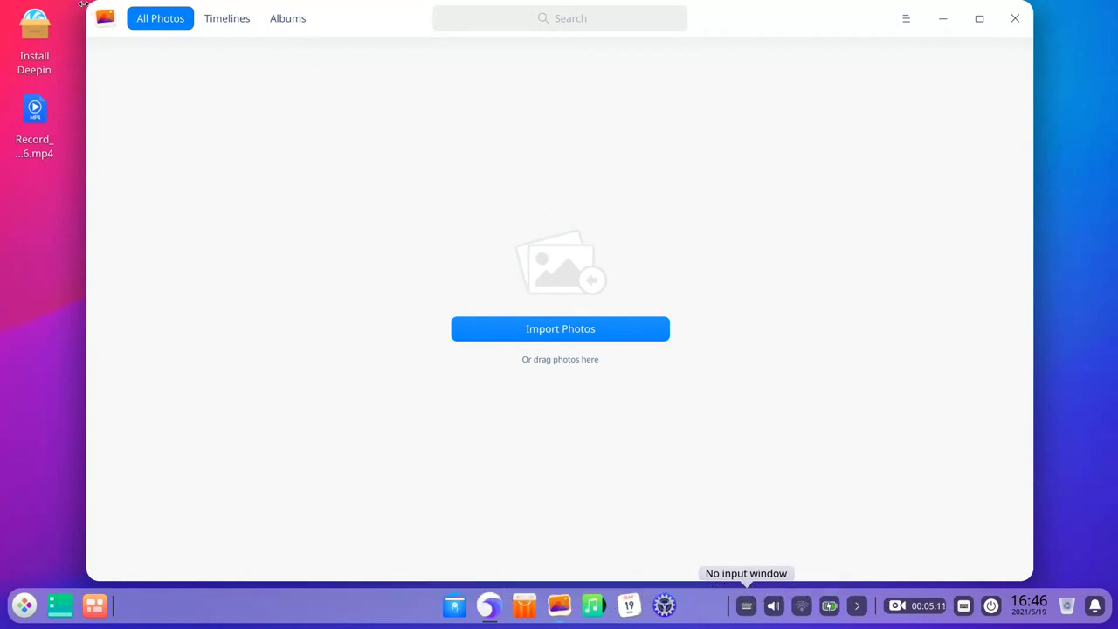
- Switch Album to Timelines then Albums, and shrink and centre its window
left_click(238, 22)
left_click(299, 15)
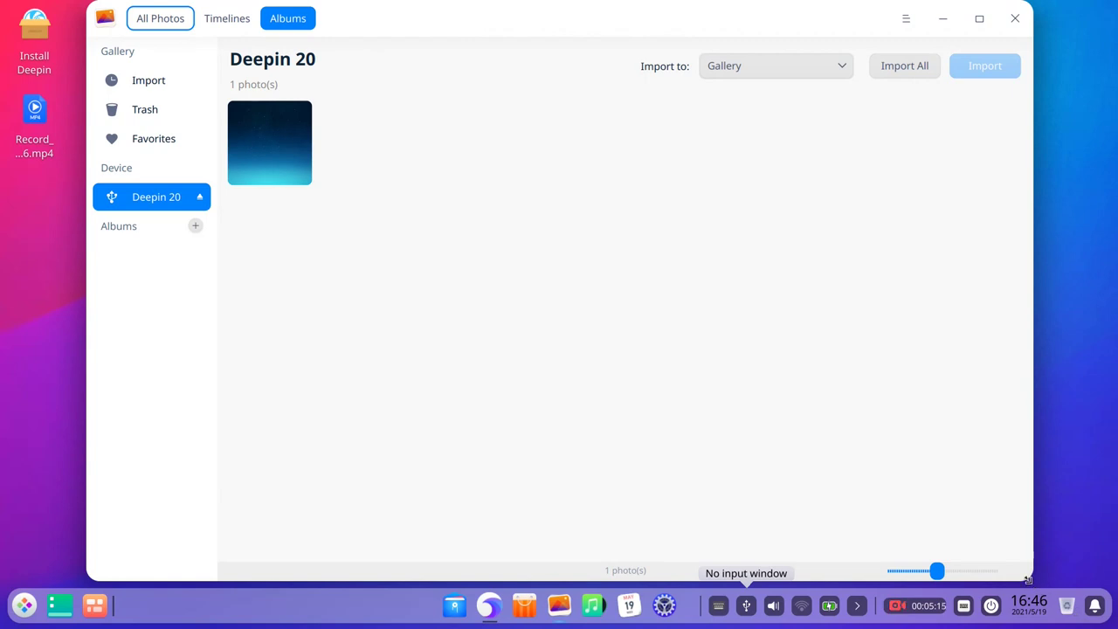
left_click_drag(974, 561, 748, 462)
left_click_drag(434, 5, 624, 35)
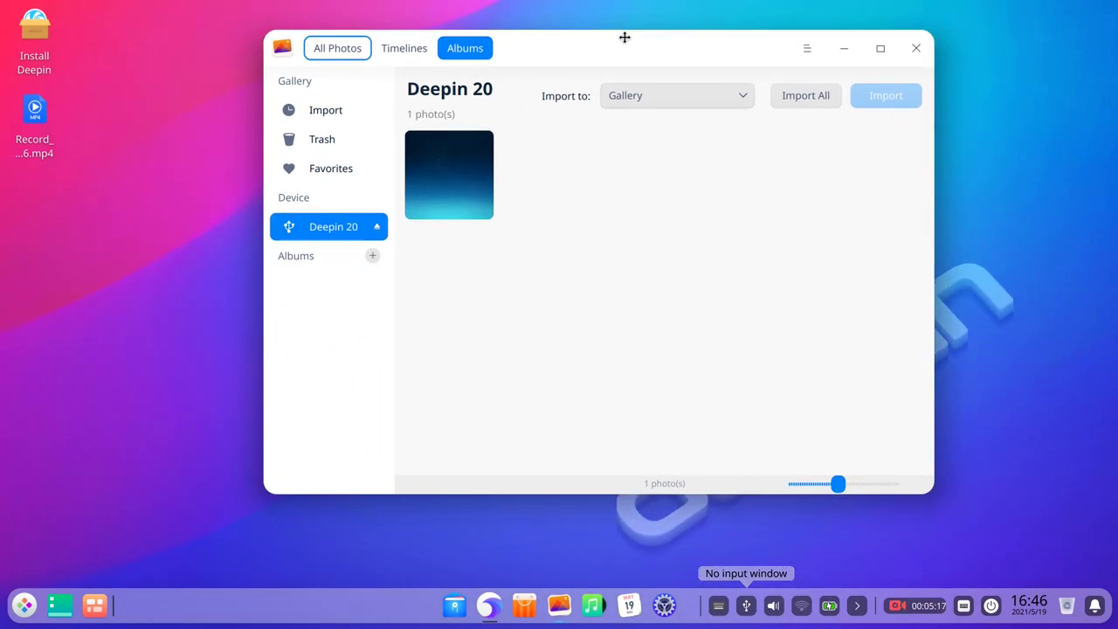
- Select the Deepin 20 drive's photo, check the empty Favorites, then minimize Album
left_click(427, 180)
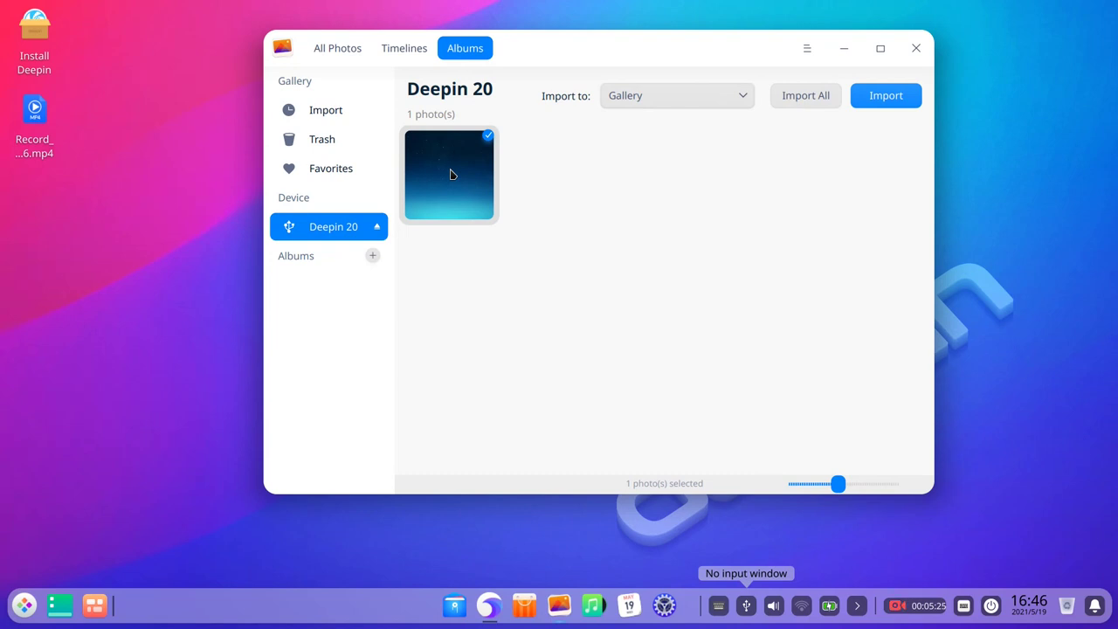
left_click(315, 167)
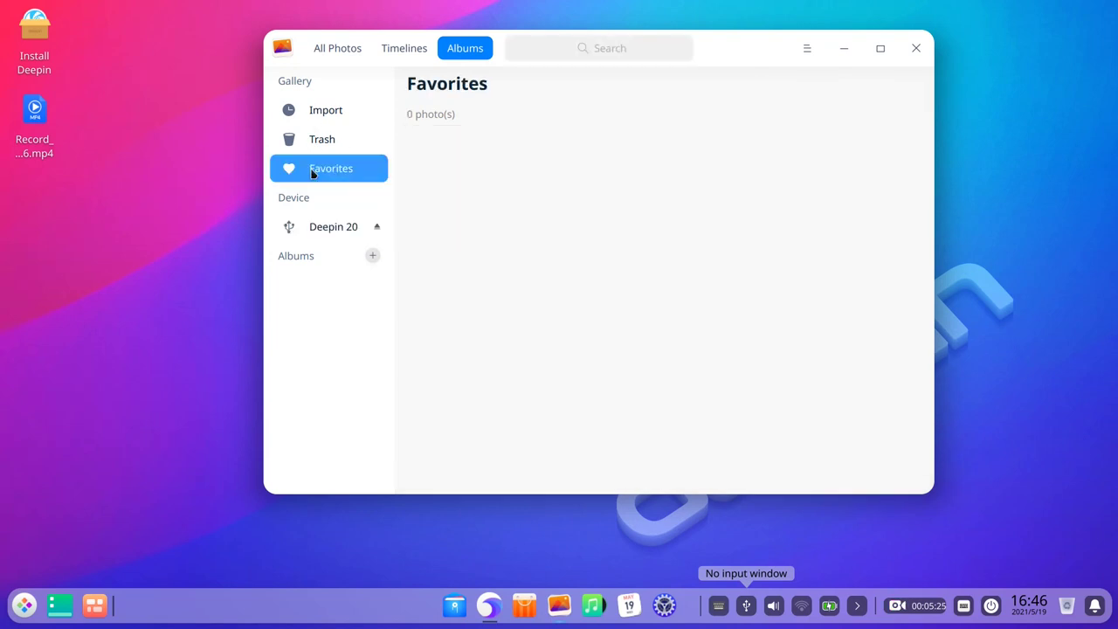
left_click(319, 223)
left_click(438, 177)
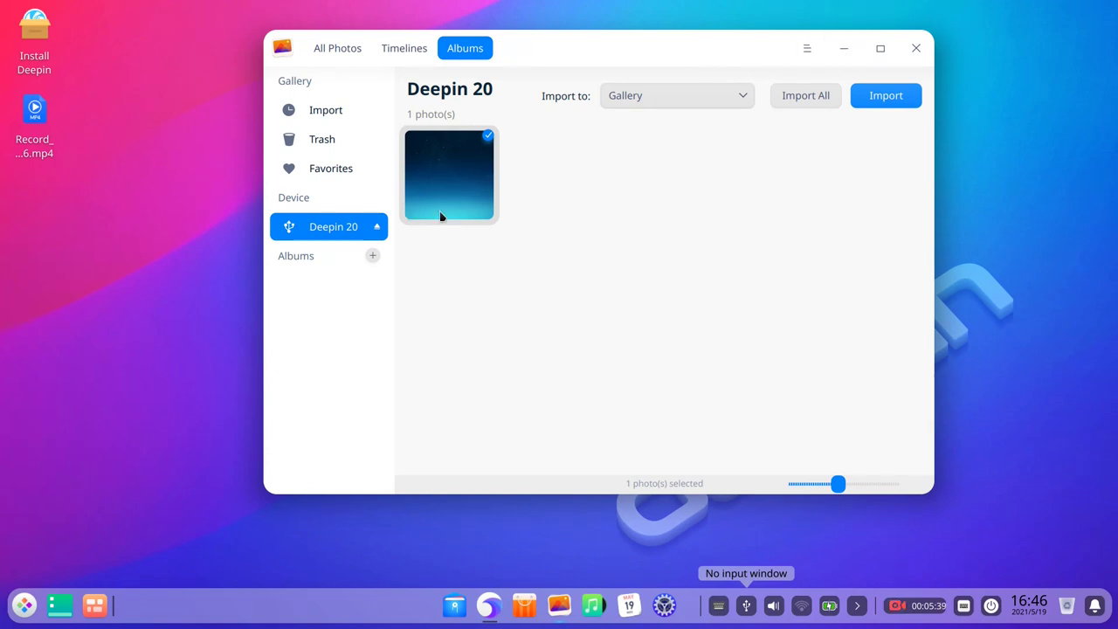
left_click(845, 49)
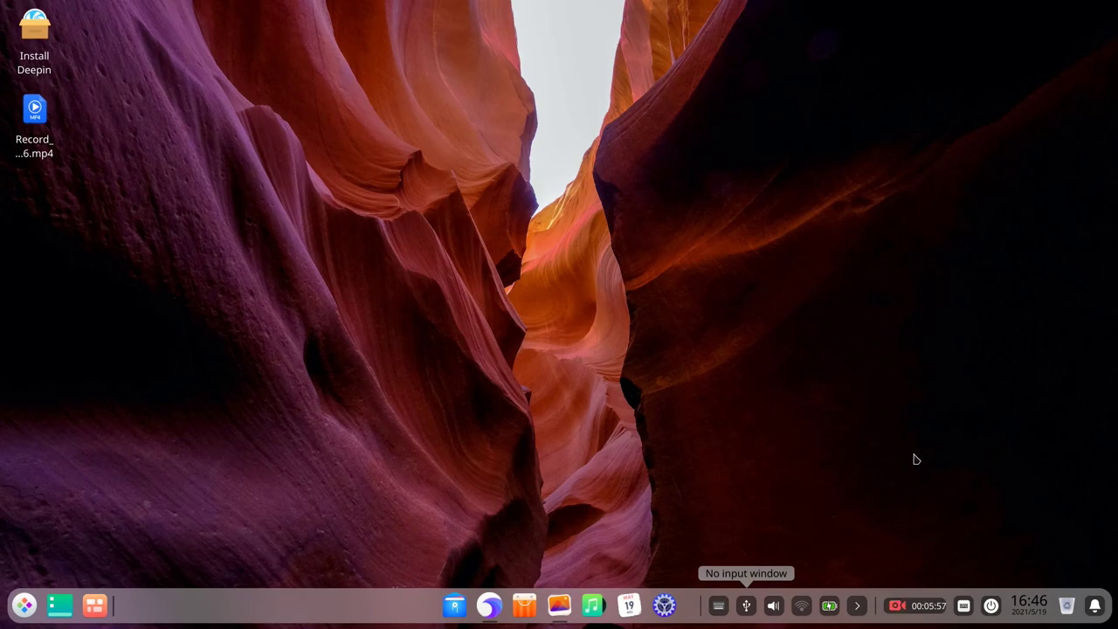
- Switch to the canyon-wallpaper workspace with Super+Left and launch Music from the launcher
key("super")
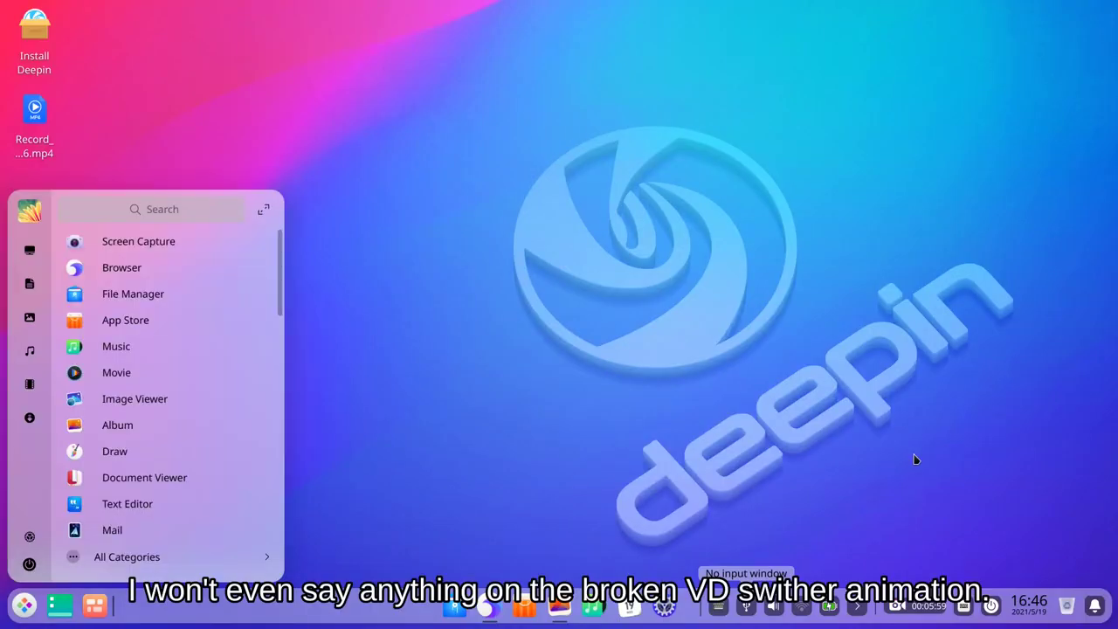
key("super")
key("super+Left")
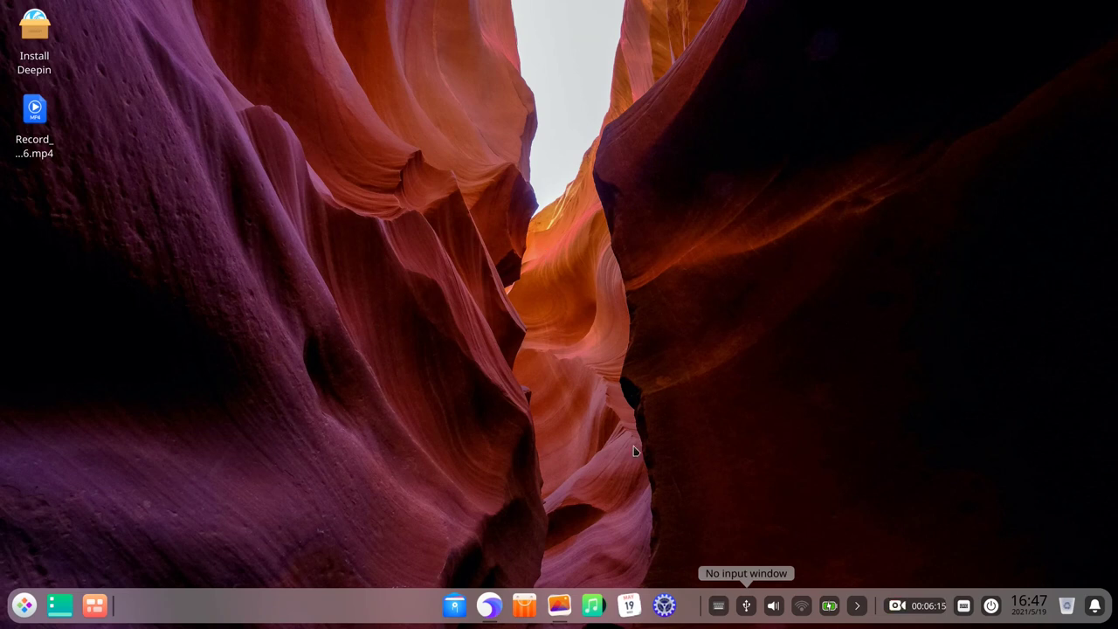
left_click(32, 612)
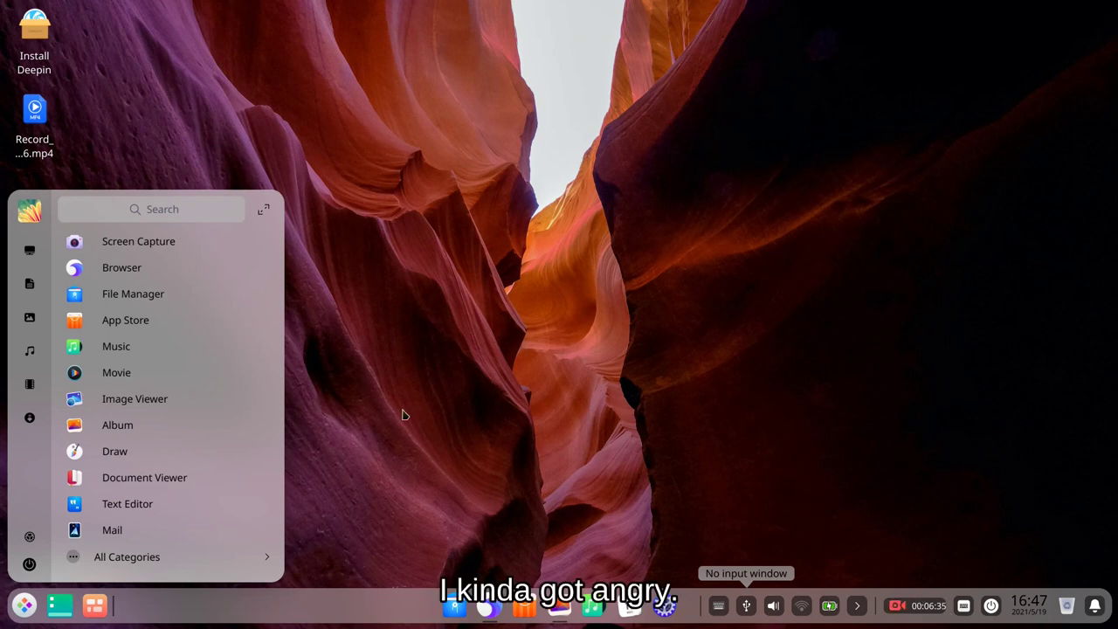
left_click(242, 347)
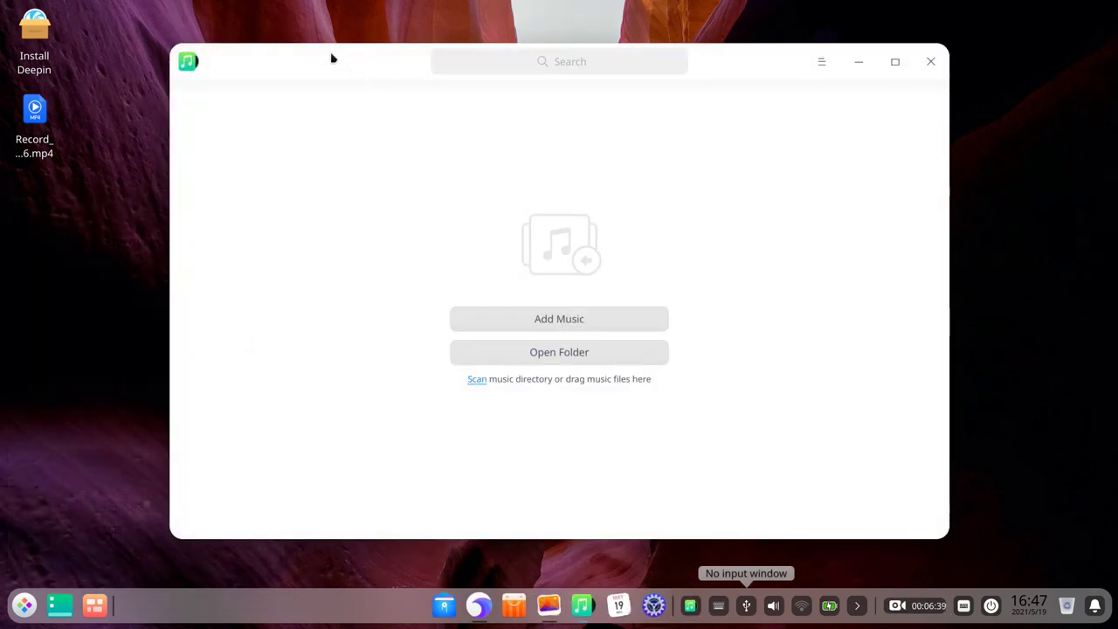
- Move the Music window, open File Manager and shift it right, then open Calendar
left_click_drag(331, 74, 310, 66)
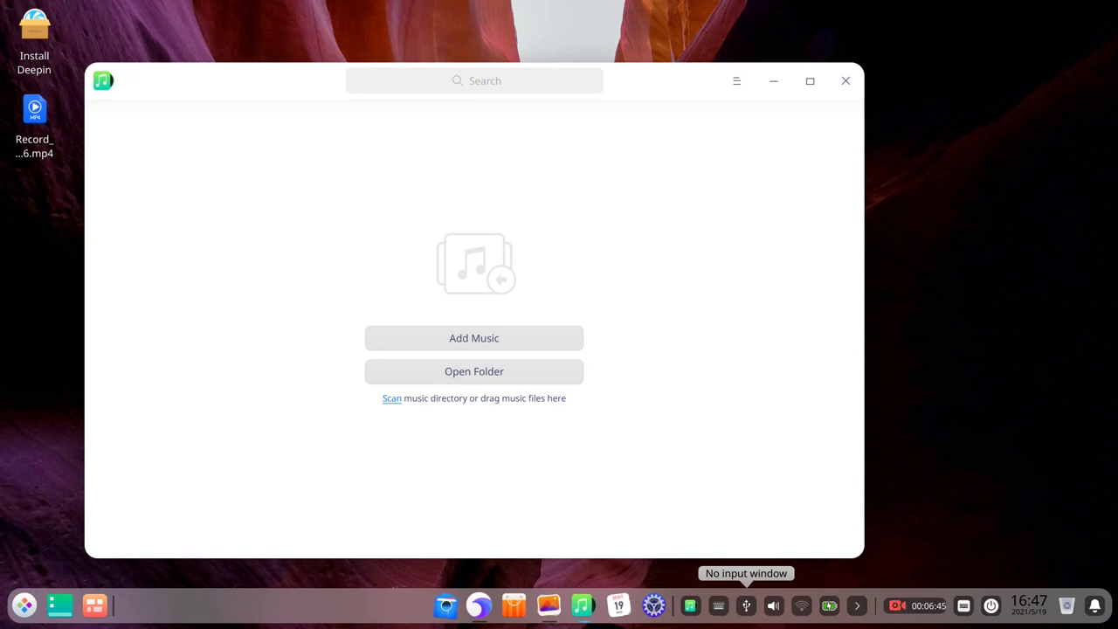
left_click(445, 606)
left_click_drag(337, 57, 527, 51)
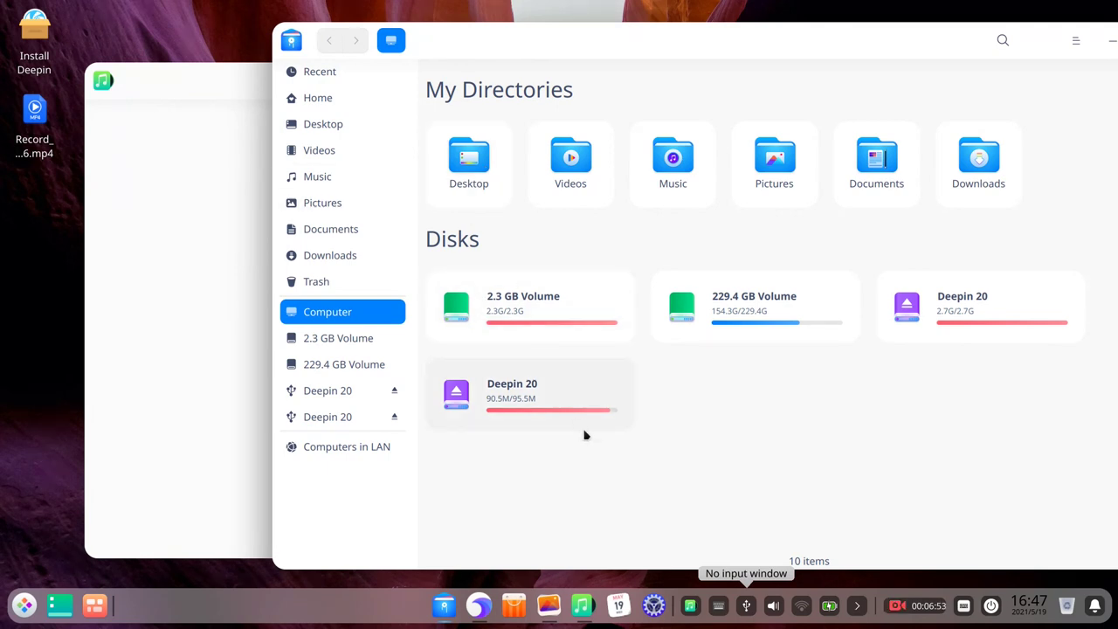
left_click(618, 607)
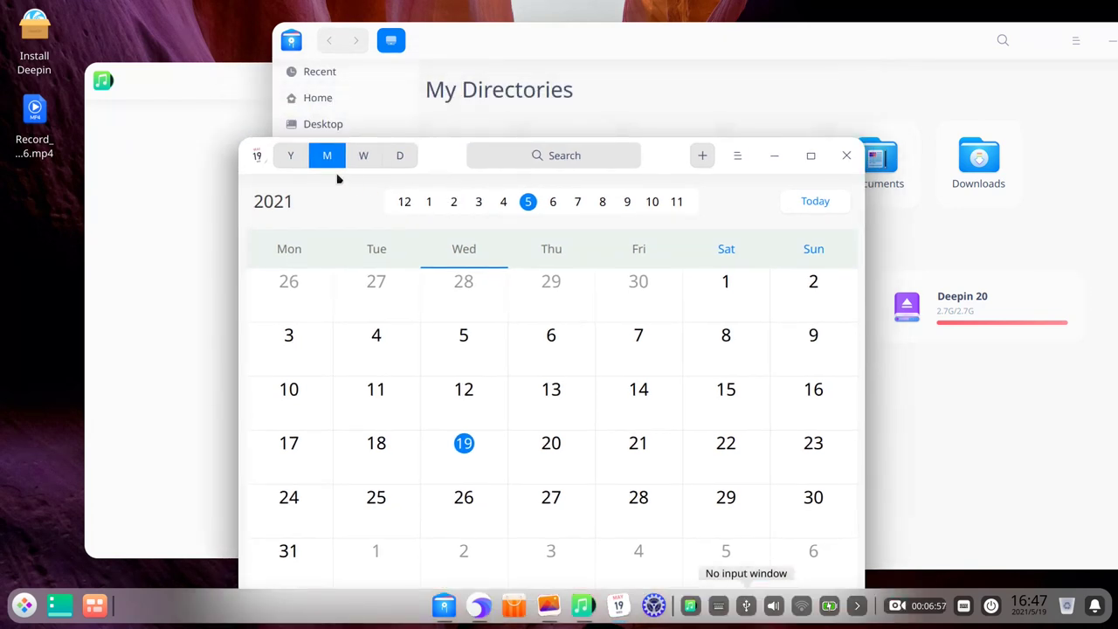
- Toggle between year and month views, then start a new event and position its dialog
left_click(284, 156)
left_click(324, 155)
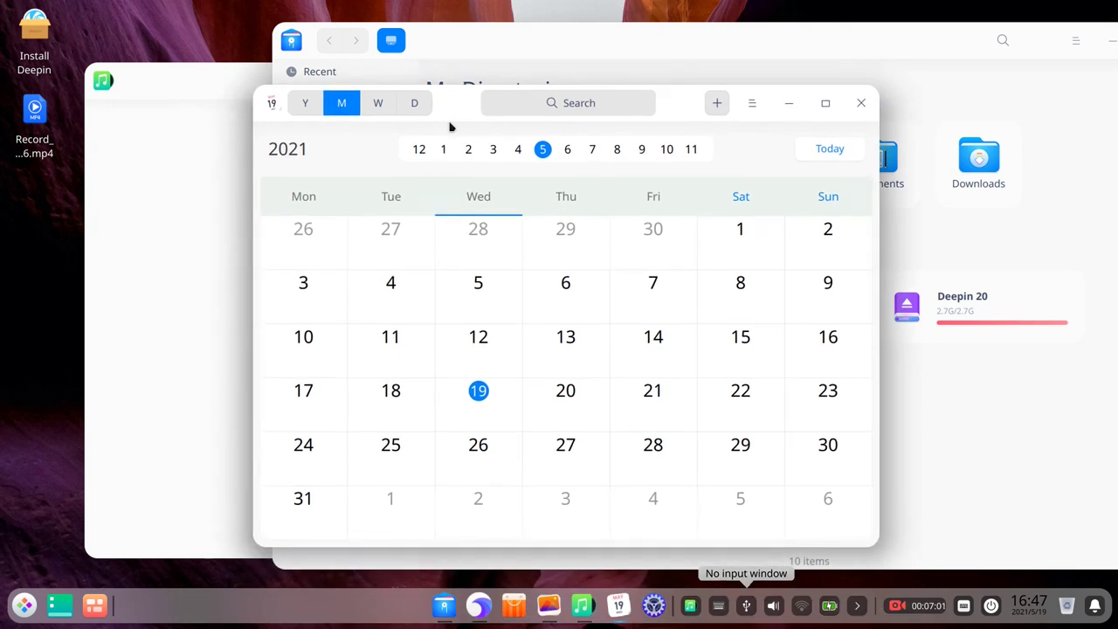
left_click(717, 104)
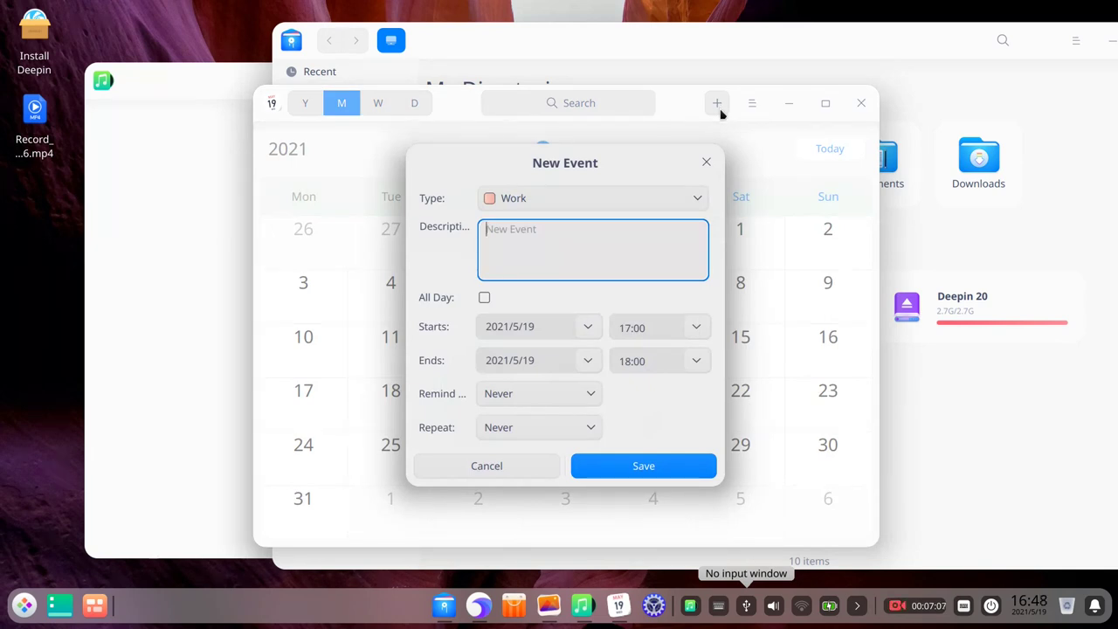
left_click_drag(644, 163, 704, 133)
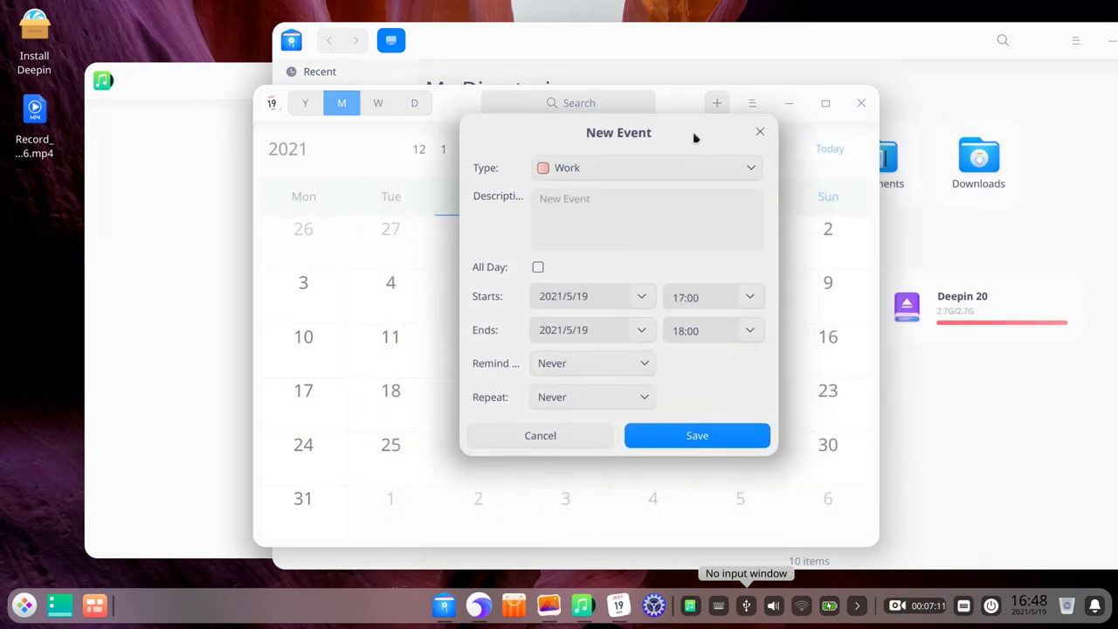
left_click_drag(695, 138, 613, 140)
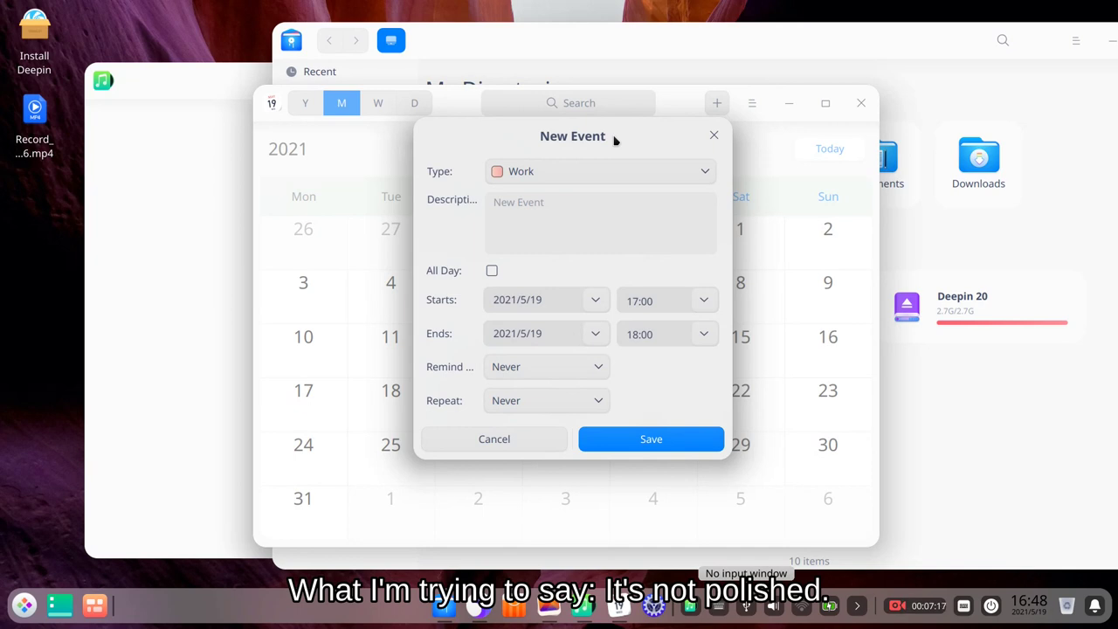
left_click_drag(615, 140, 603, 146)
- Set the event type to Life and the description to 'This video!'
left_click(566, 185)
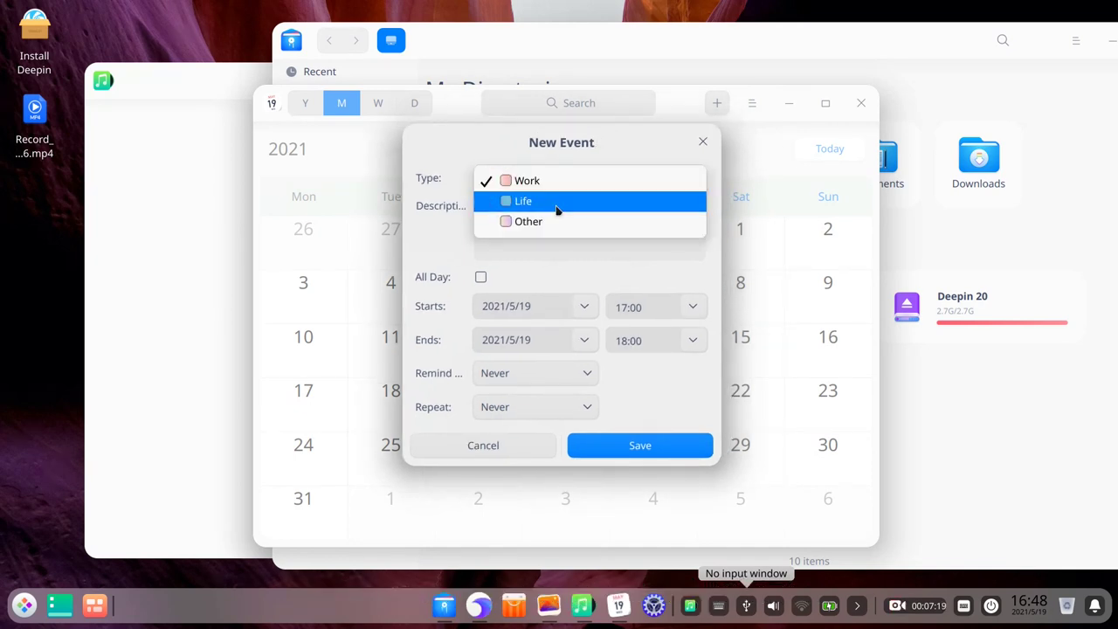
left_click(557, 202)
left_click(555, 208)
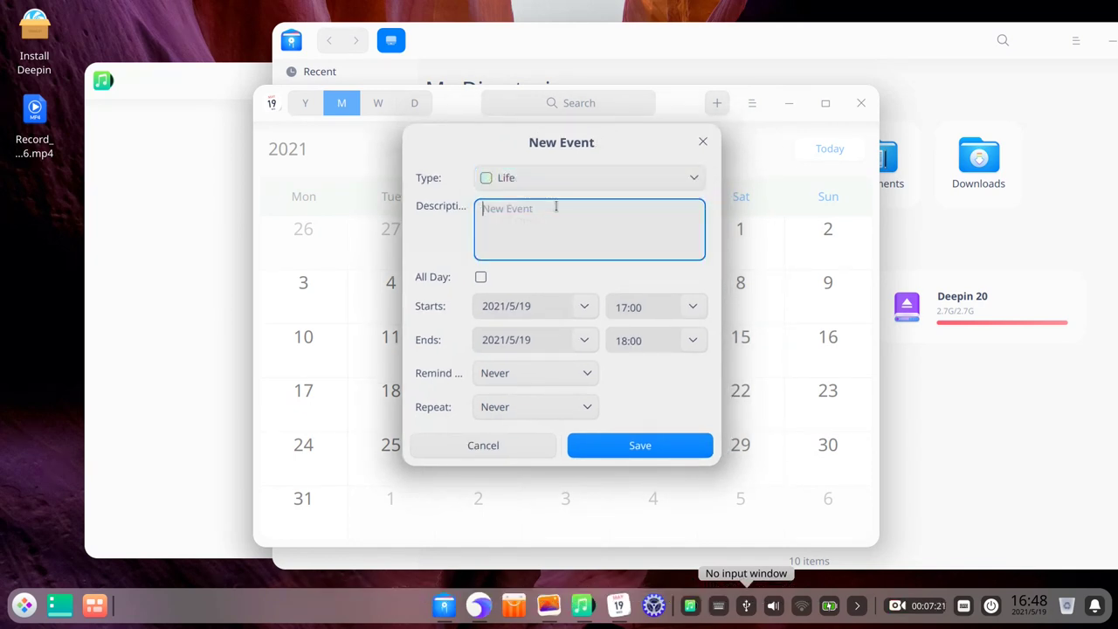
type("This video!")
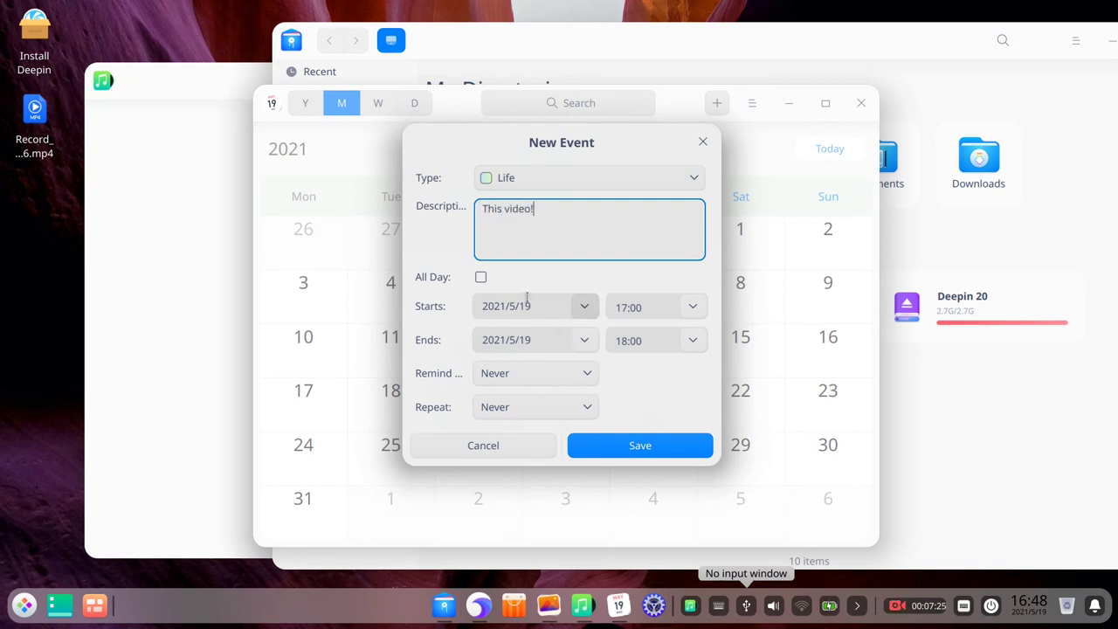
- Set the event start to 2021/5/20 at 17:35
left_click(584, 307)
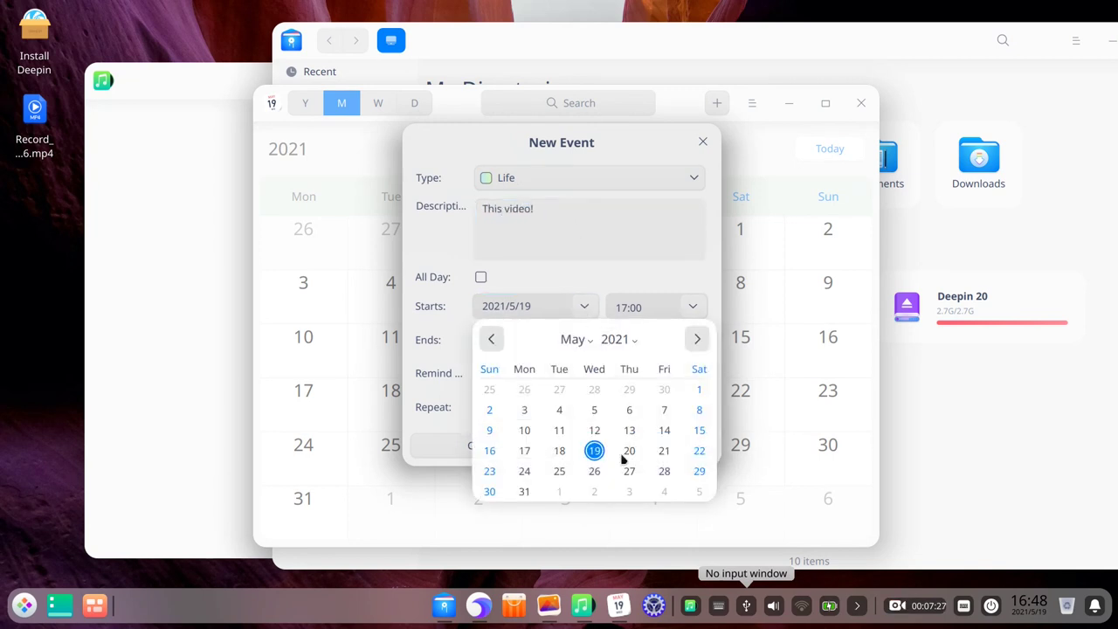
left_click(629, 451)
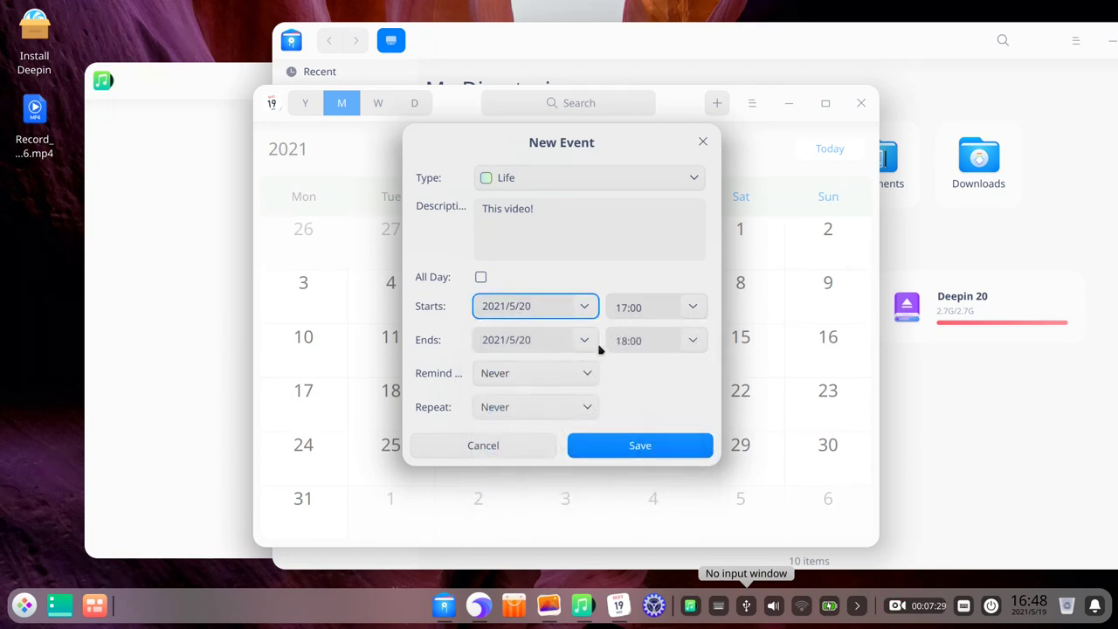
left_click(694, 308)
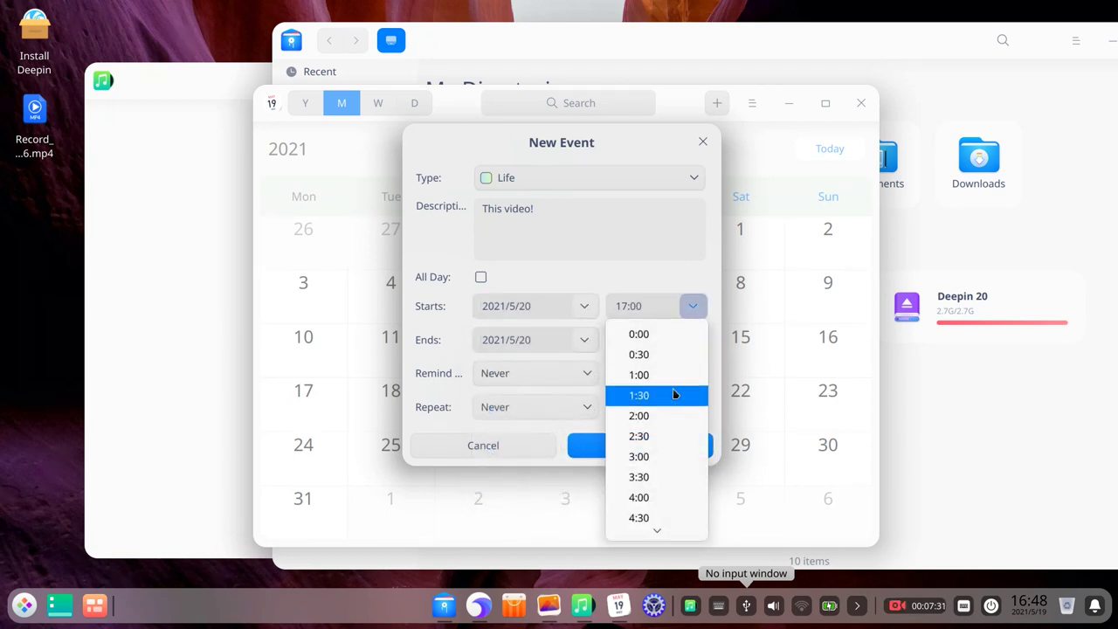
scroll(674, 406, "down", 10)
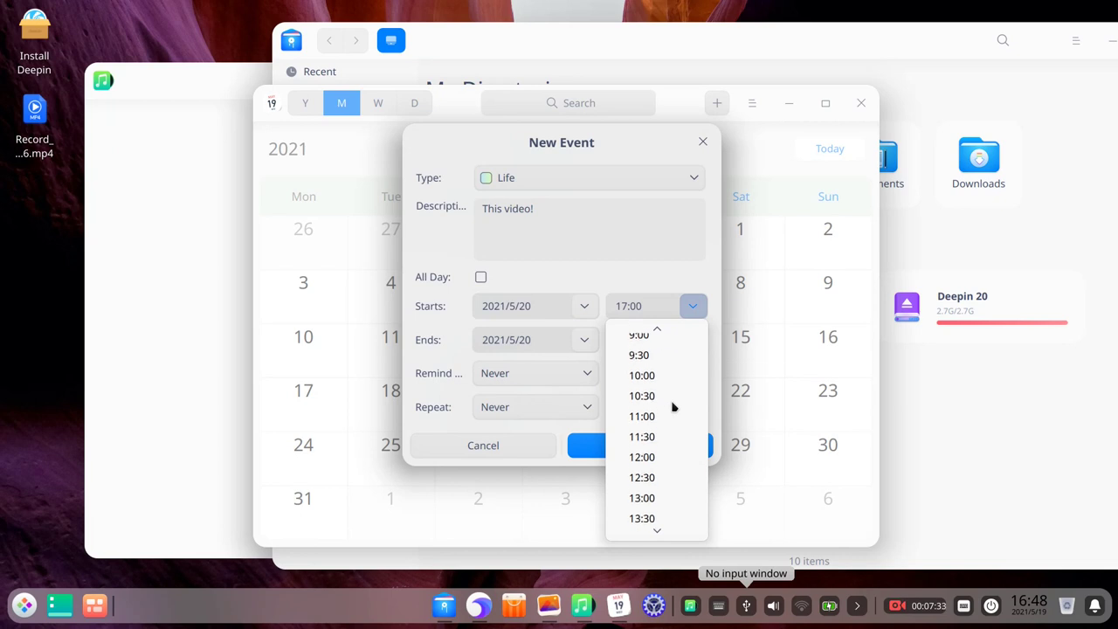
scroll(674, 406, "down", 3)
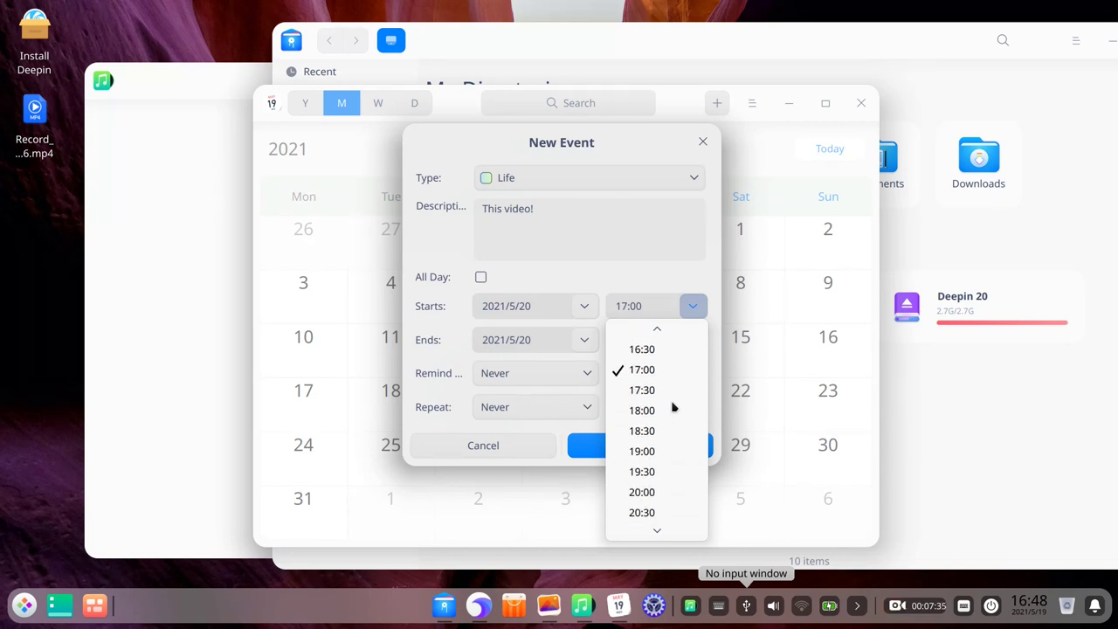
left_click(672, 392)
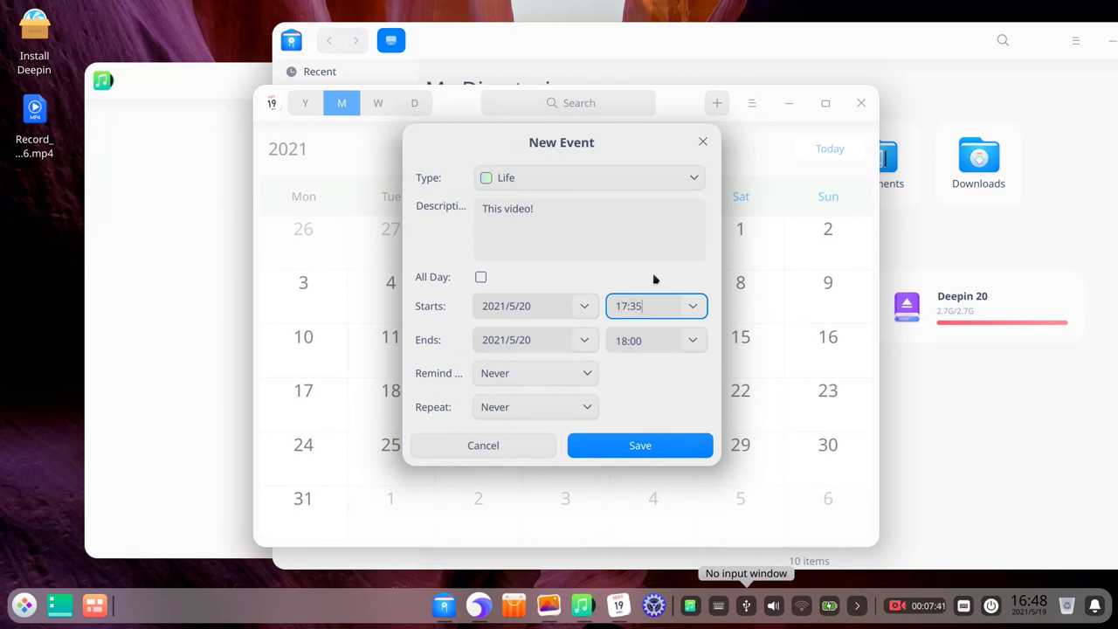
left_click(692, 310)
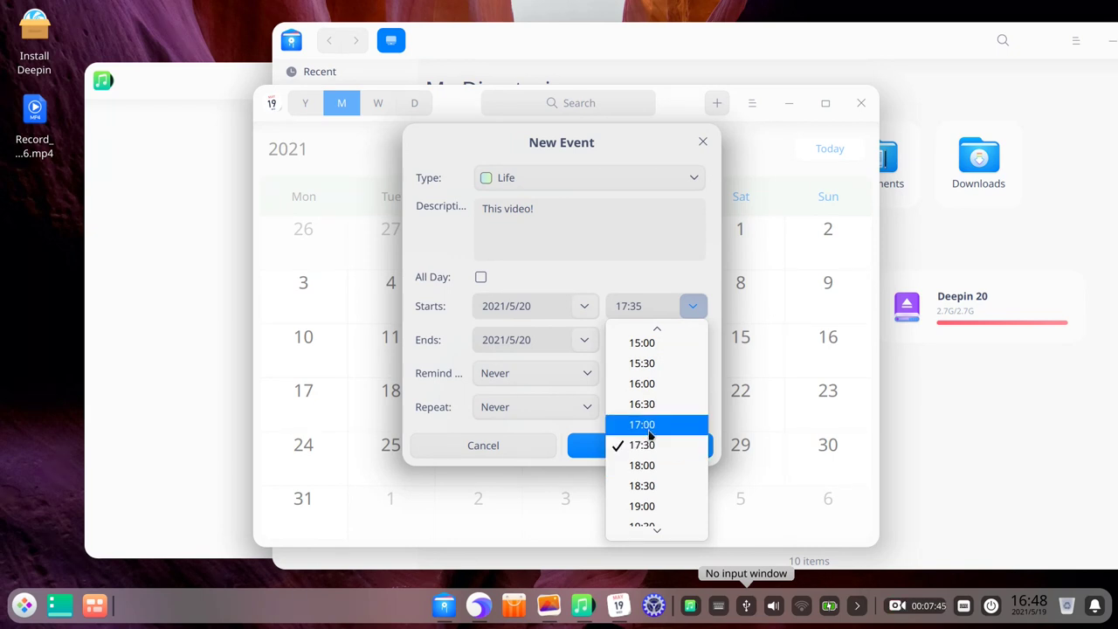
left_click(664, 281)
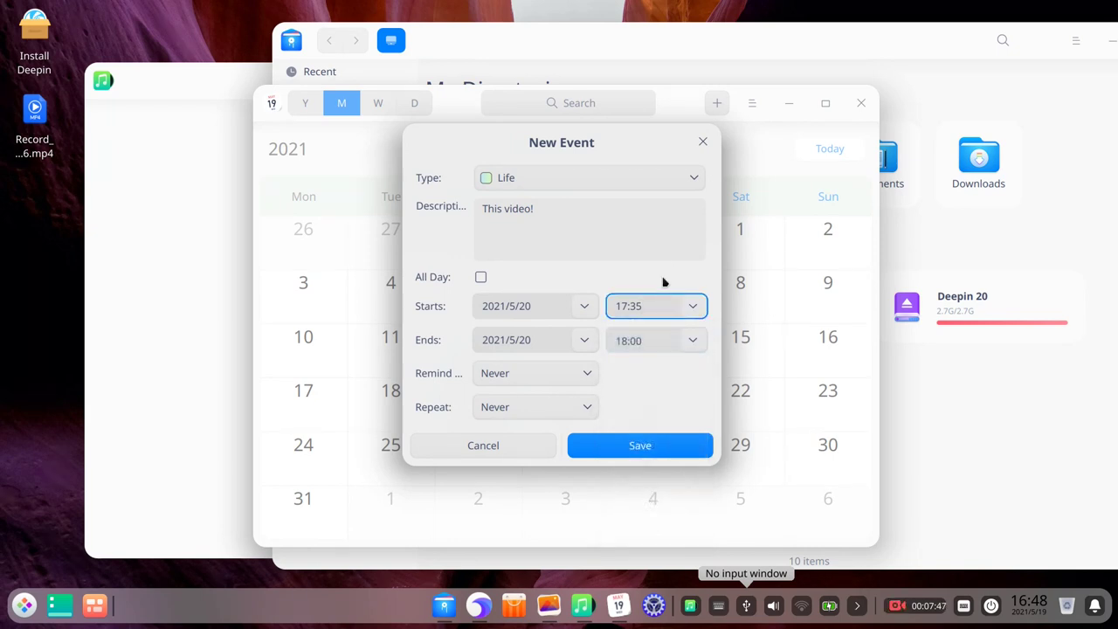
- Add a 30-minutes-before reminder, make the event repeat daily, and save it
left_click(544, 376)
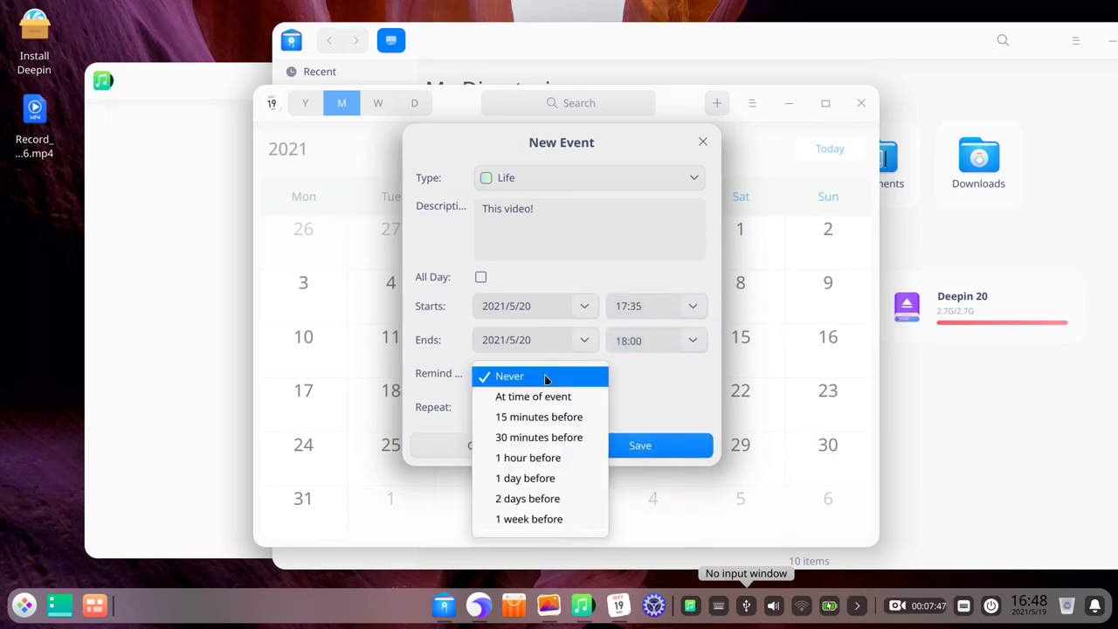
left_click(539, 437)
left_click(515, 406)
left_click(521, 432)
left_click(597, 470)
- Scroll through the months, then view the repeating events in week, day and month views
scroll(626, 371, "down", 6)
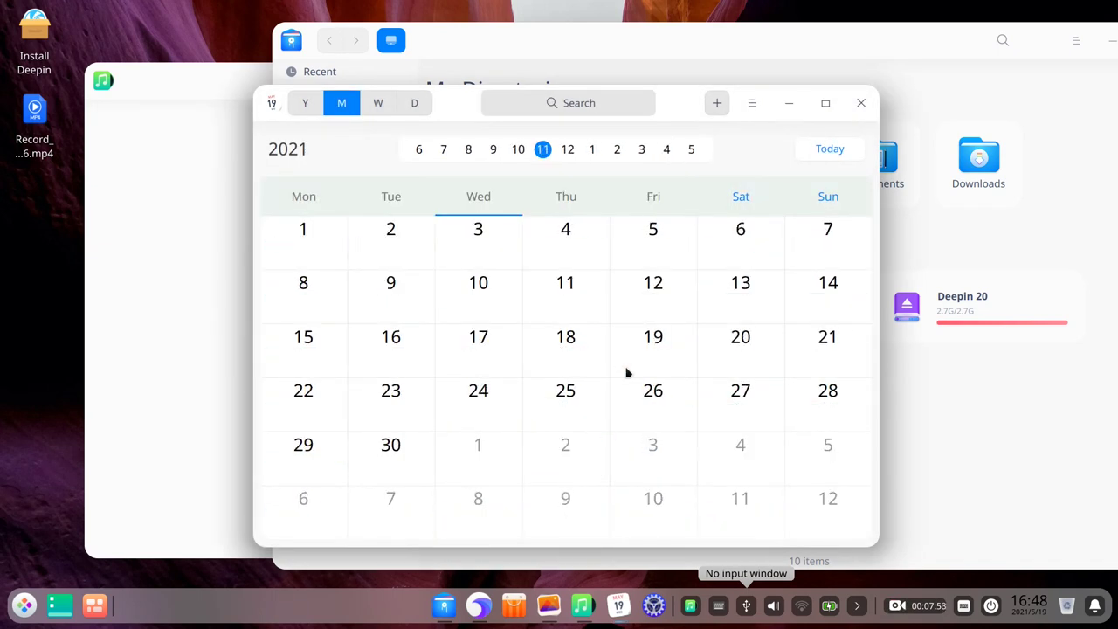
scroll(626, 371, "up", 13)
scroll(627, 373, "down", 8)
scroll(626, 373, "down", 2)
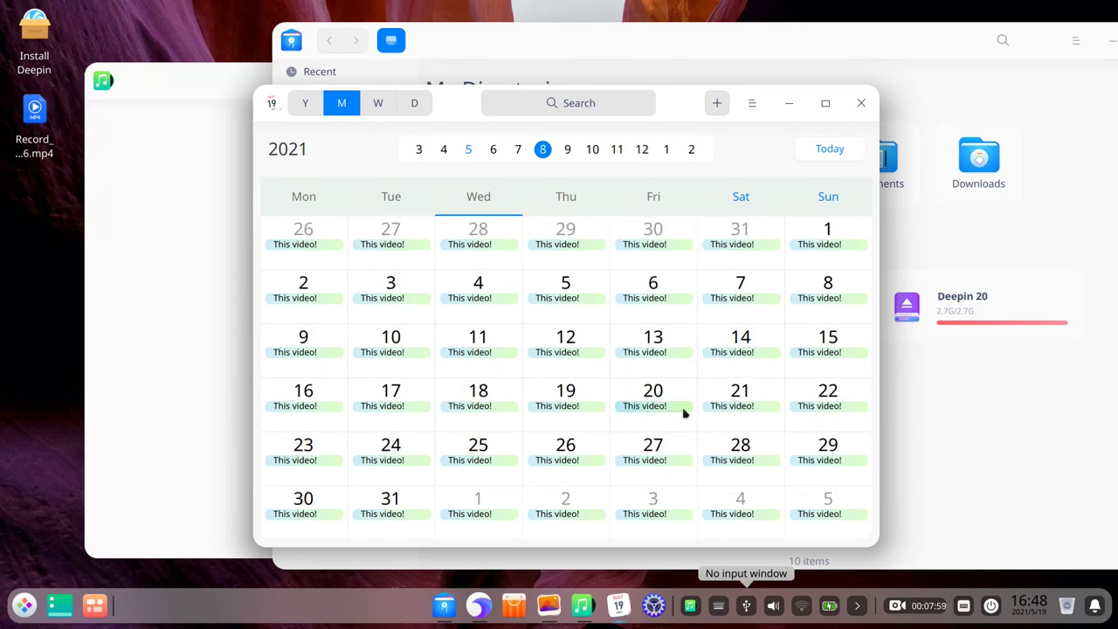
left_click_drag(678, 115, 690, 83)
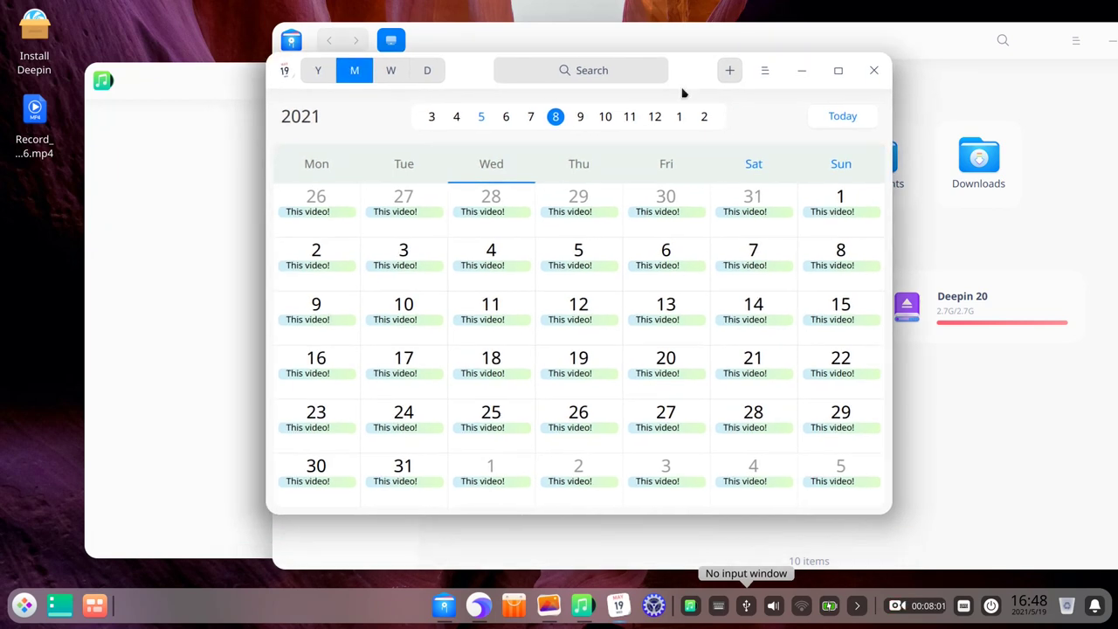
left_click(391, 77)
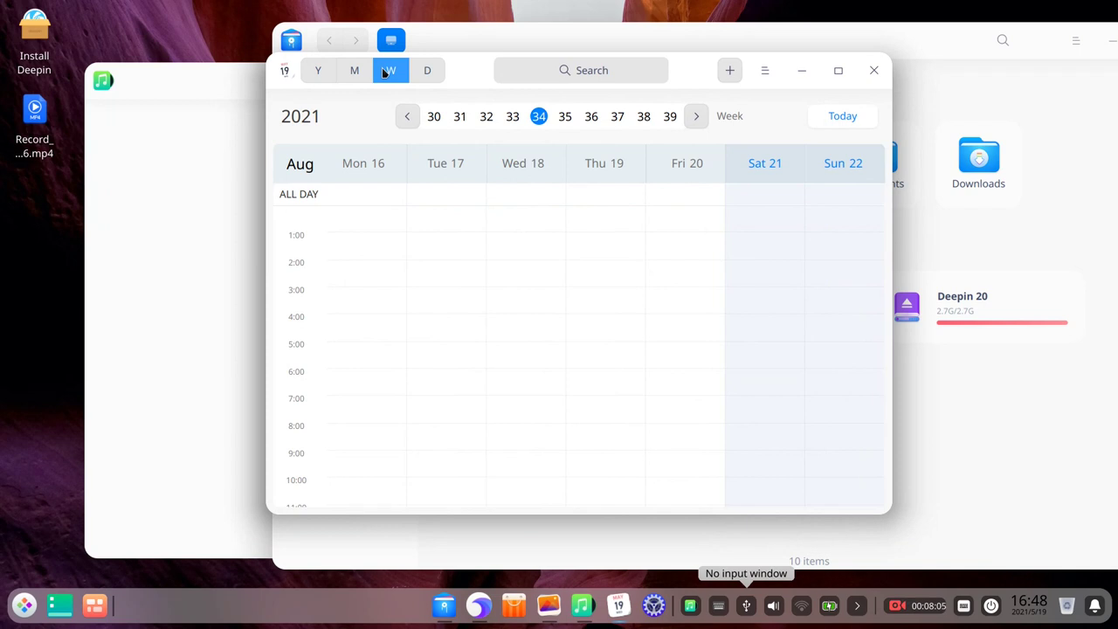
left_click(426, 70)
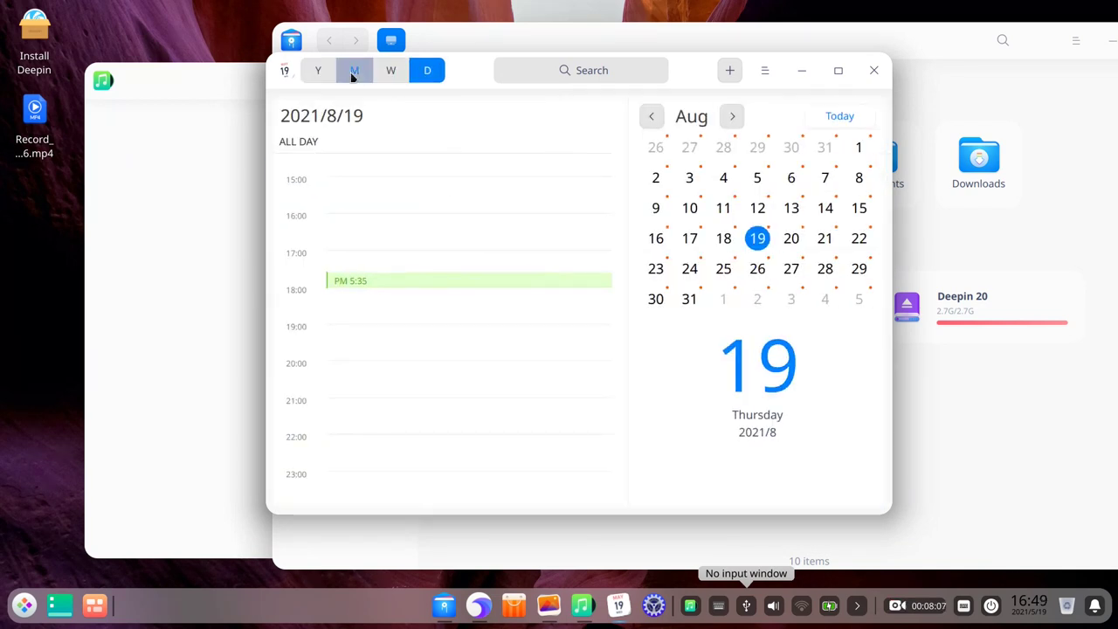
left_click(353, 74)
- Browse the year view down to 2022 and look at the Theme submenu without changing it
left_click(318, 70)
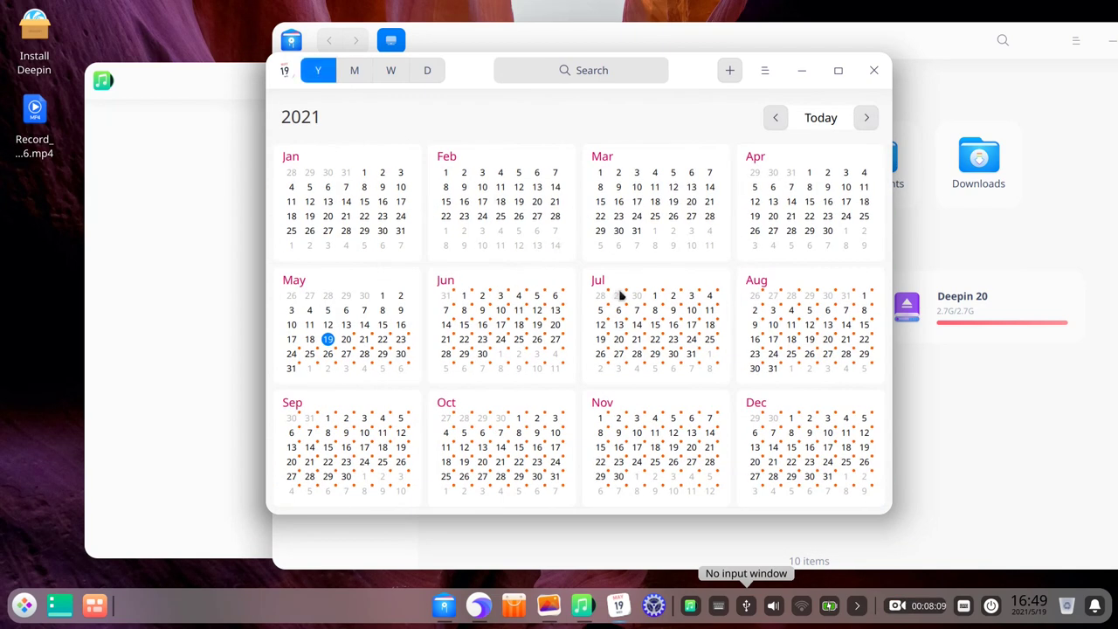
scroll(506, 267, "down", 1)
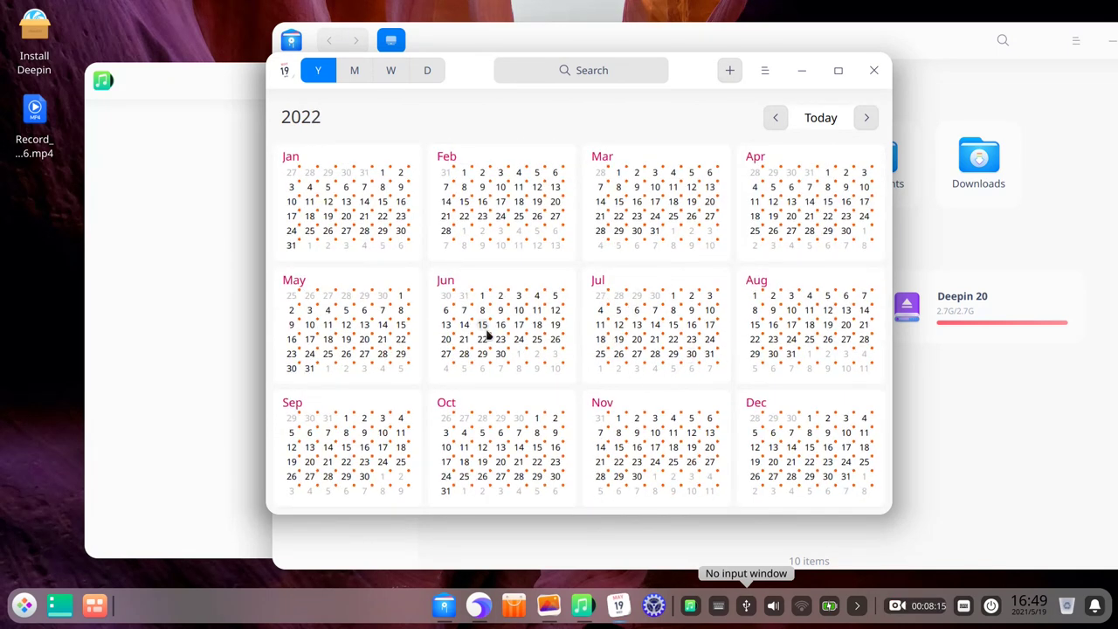
left_click(764, 73)
mouse_move(787, 111)
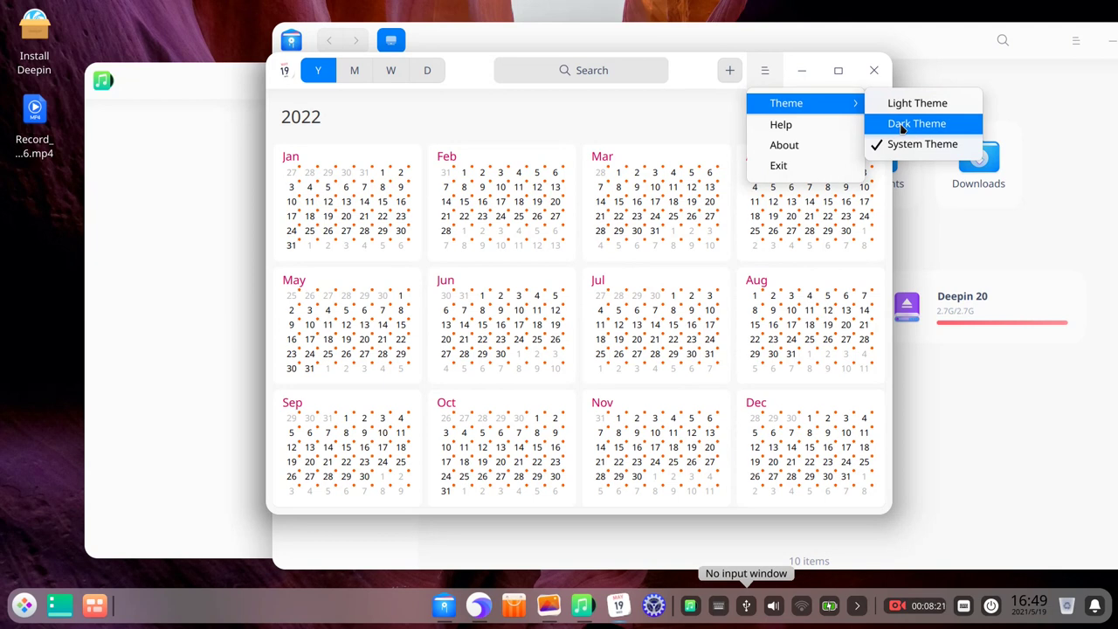
left_click(801, 63)
- Close the Calendar and File Manager windows
left_click(874, 70)
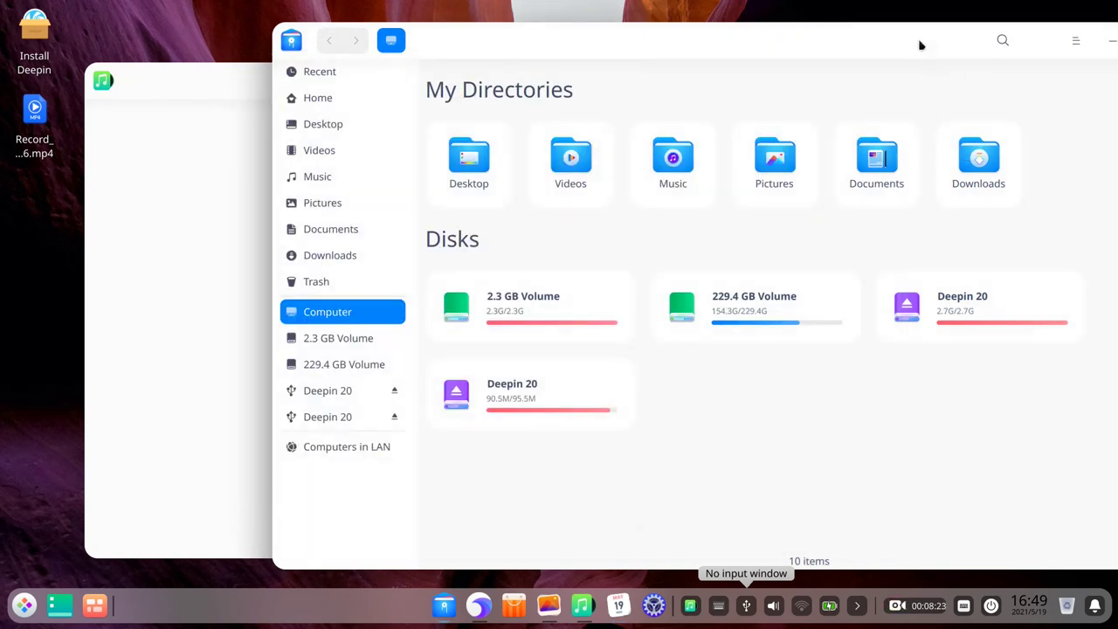
left_click_drag(919, 45, 703, 71)
left_click(977, 70)
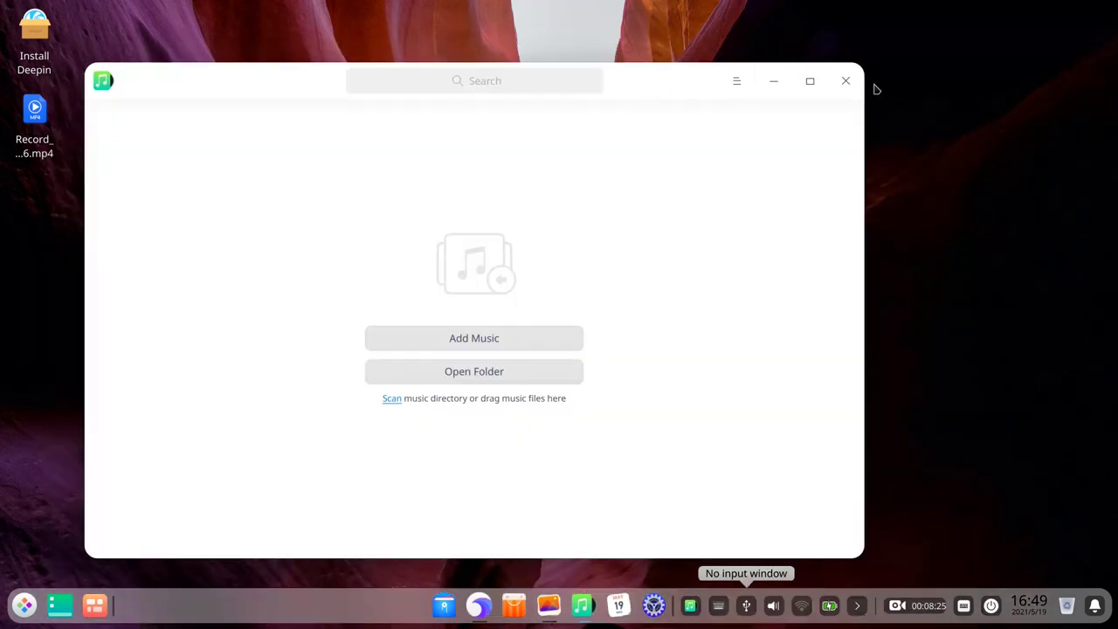
- Minimize Music to the tray, then open Control Center's Personalization settings
left_click(845, 81)
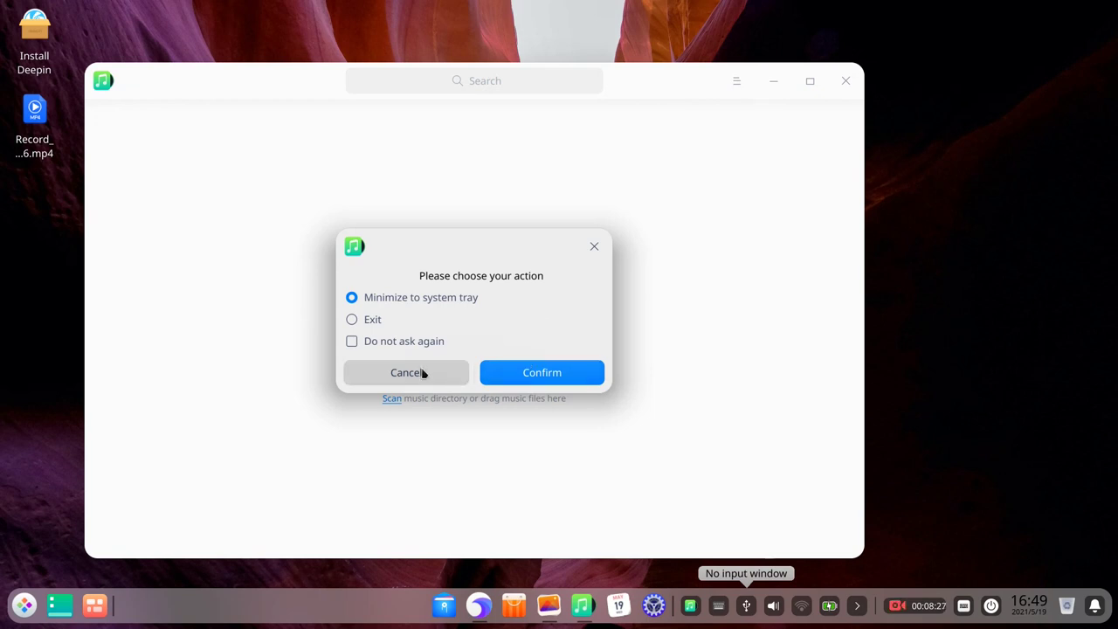
left_click(541, 372)
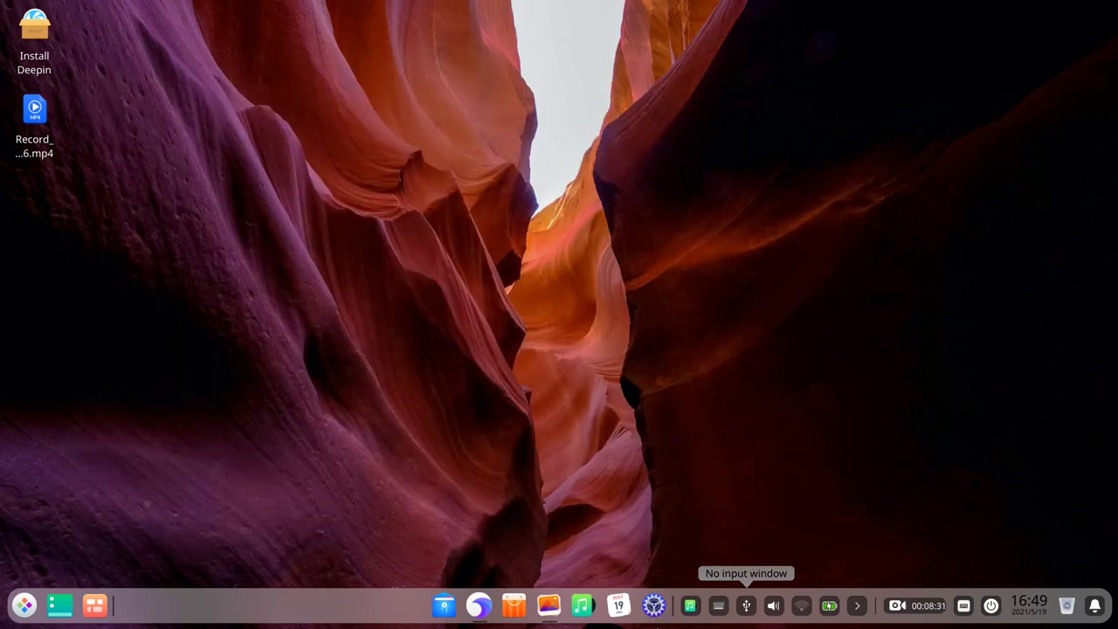
left_click(652, 626)
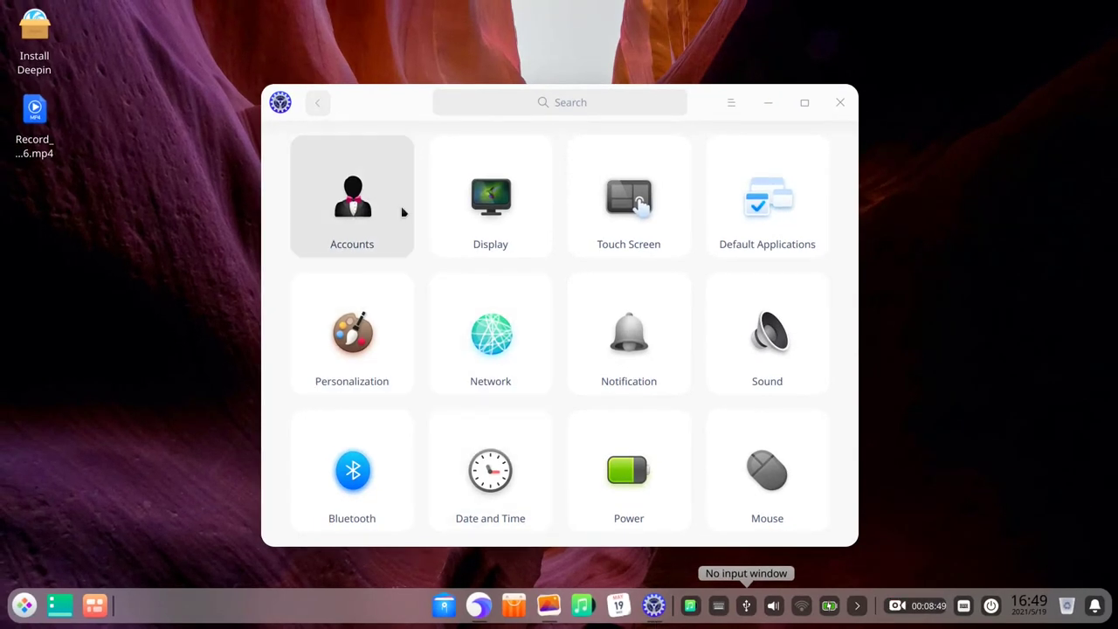
left_click(343, 371)
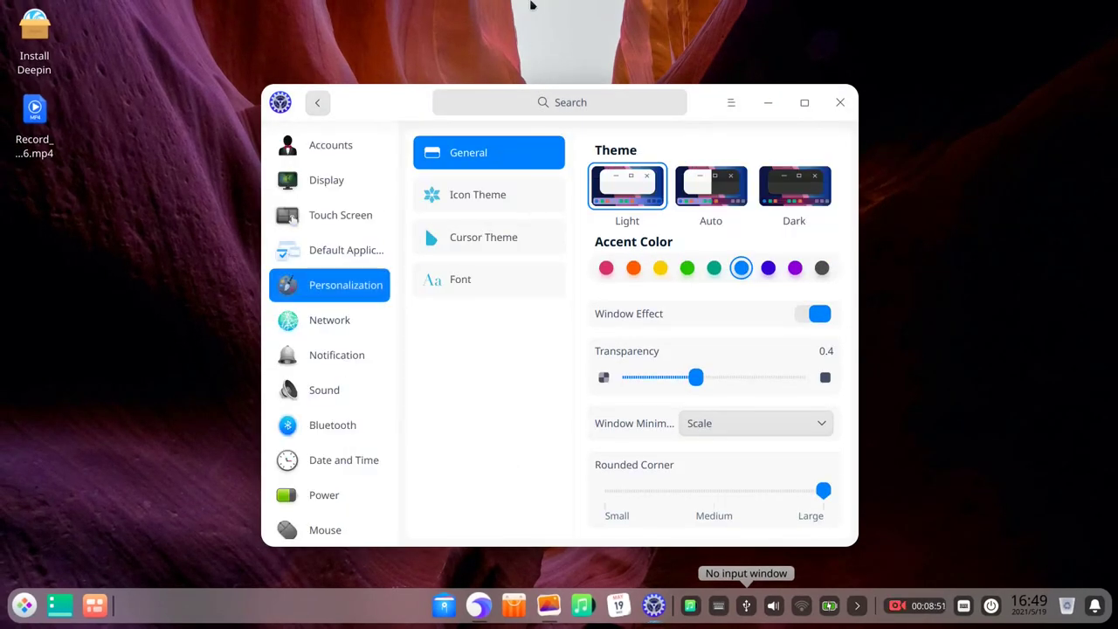
- Move and enlarge the Control Center window, then set the accent colour to yellow after trying purple
left_click_drag(371, 103, 306, 66)
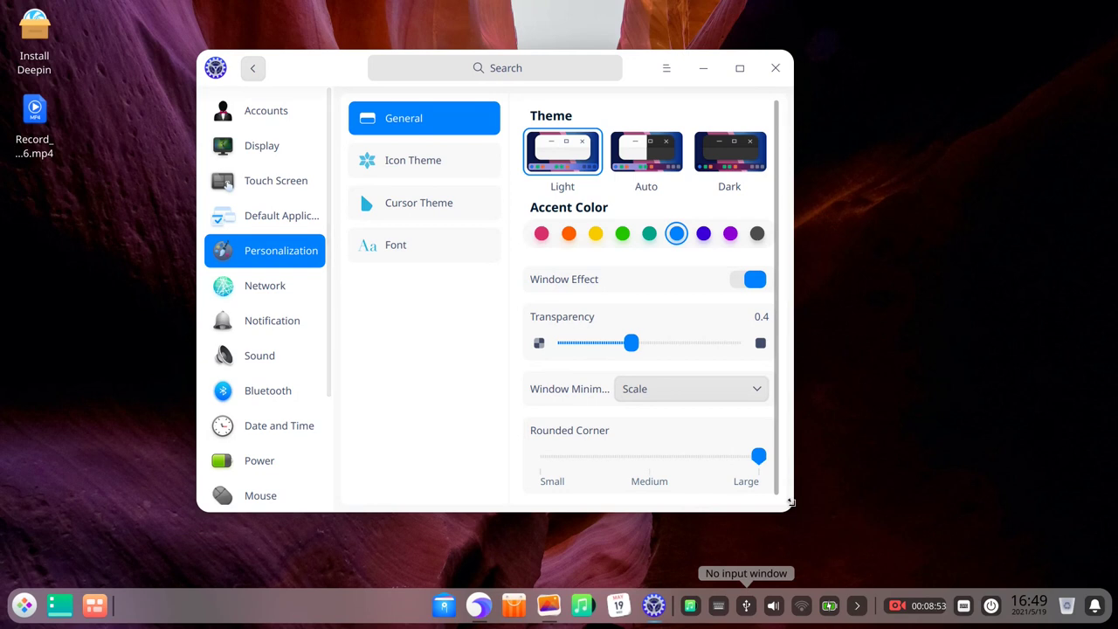
left_click_drag(789, 509, 996, 526)
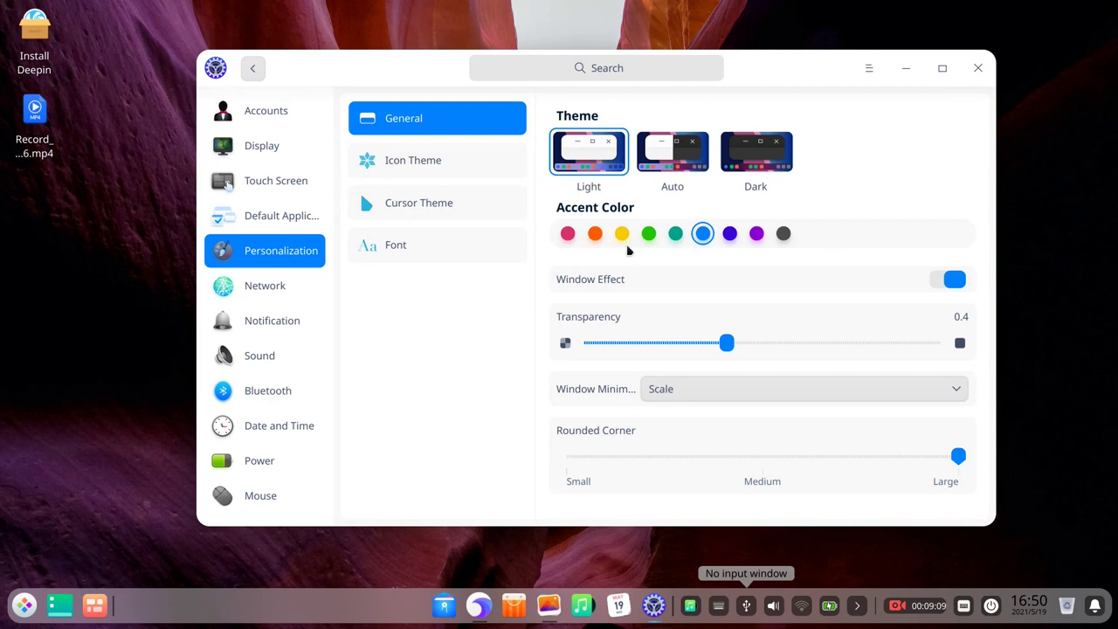
left_click(622, 234)
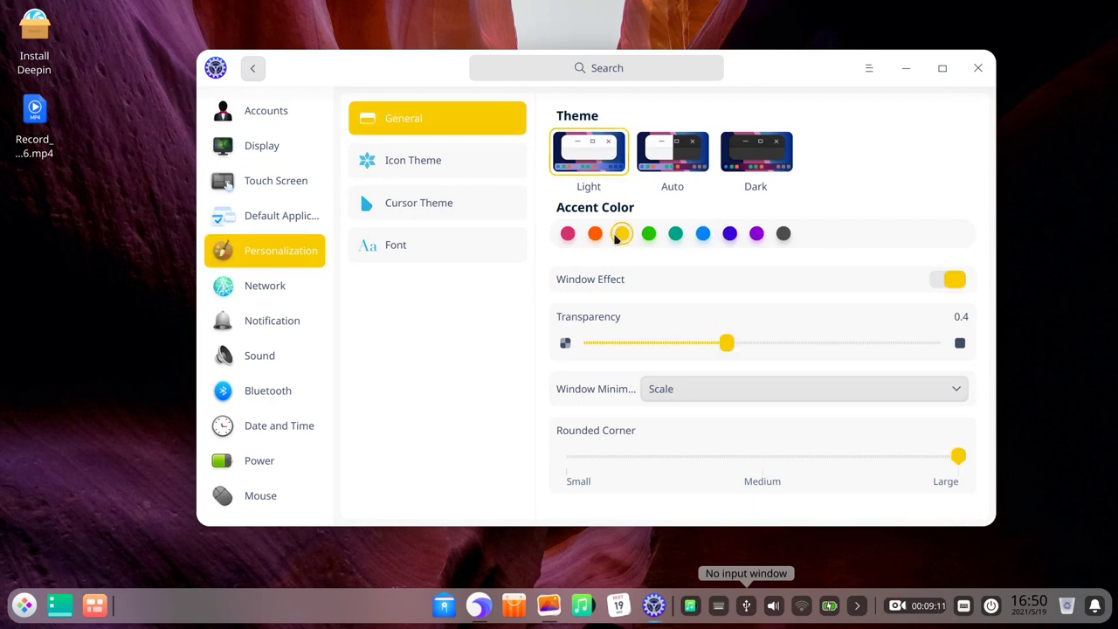
left_click(757, 233)
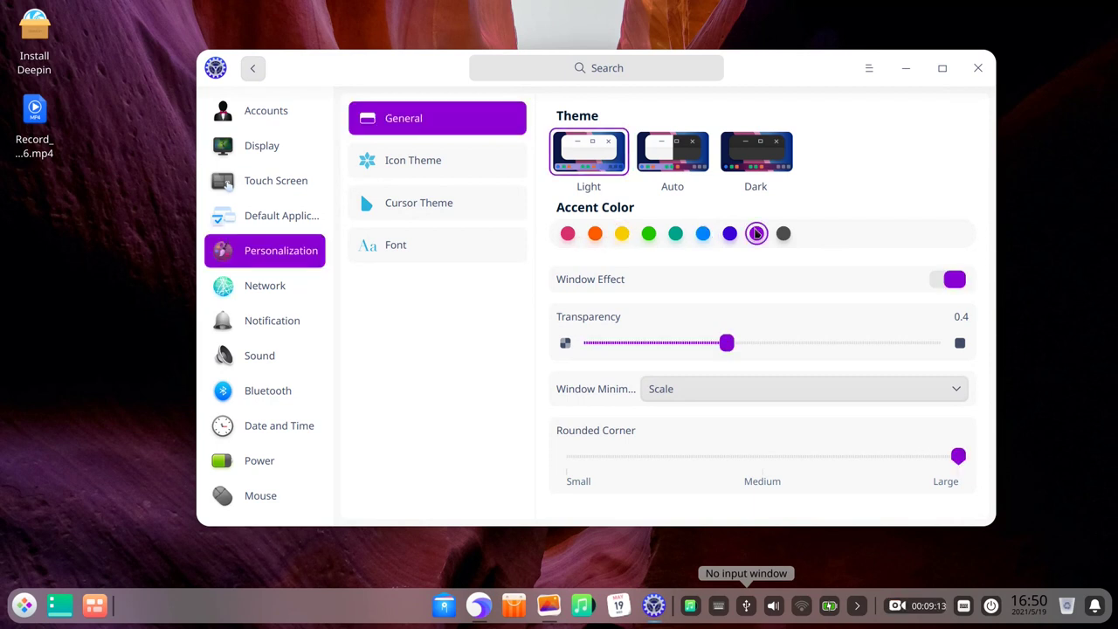
left_click(621, 233)
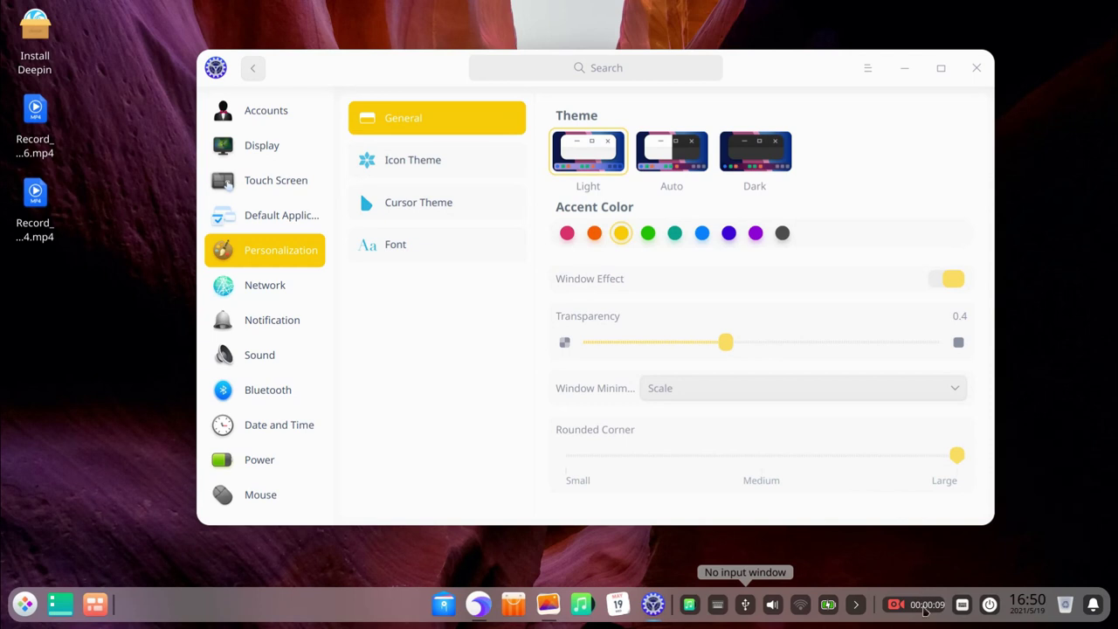
- Try transparency levels from 0 upward on the slider, settling at 0.8
left_click(729, 346)
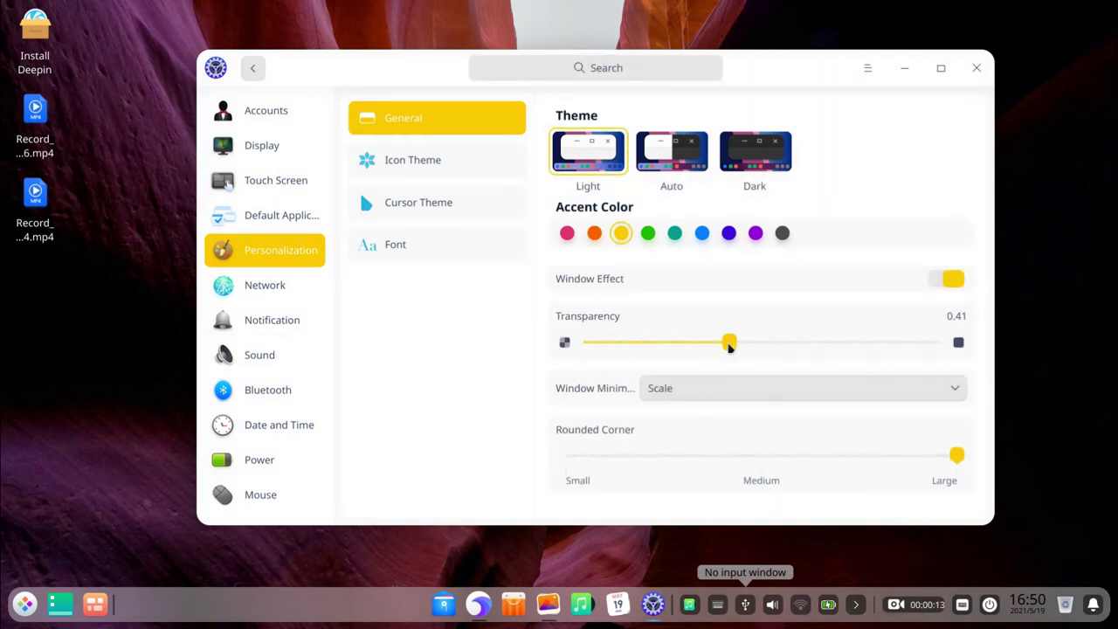
mouse_move(728, 346)
left_mouse_down()
mouse_move(921, 342)
mouse_move(579, 352)
mouse_move(1017, 347)
mouse_move(536, 399)
mouse_move(1078, 394)
mouse_move(727, 326)
mouse_move(564, 329)
mouse_move(719, 346)
mouse_move(709, 349)
left_mouse_up()
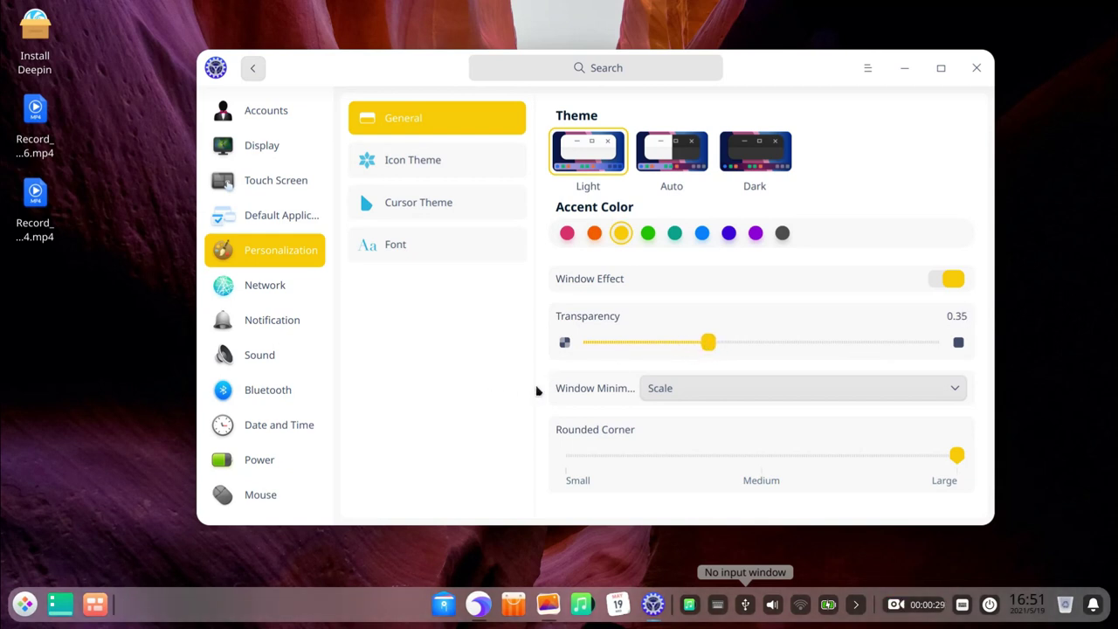
left_click_drag(604, 345, 562, 367)
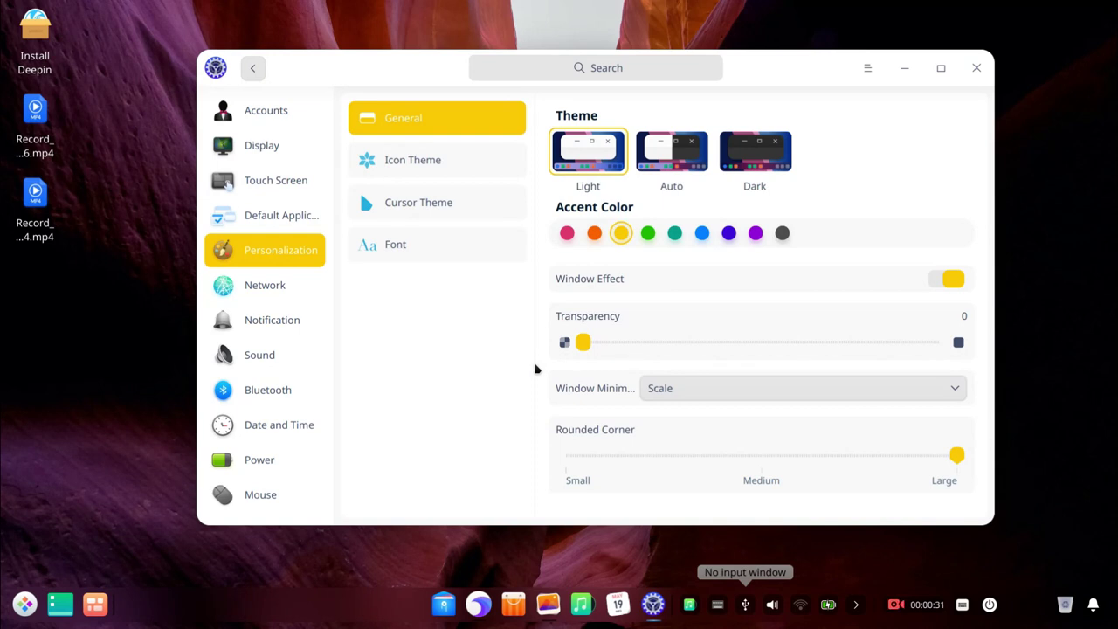
left_click_drag(539, 370, 673, 389)
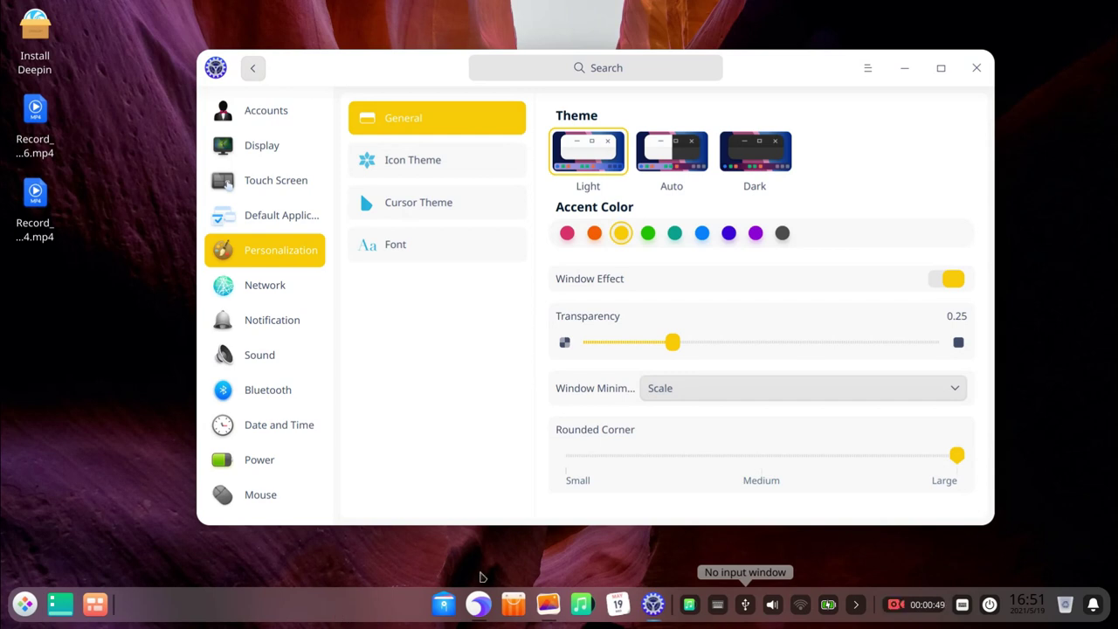
left_click_drag(670, 346, 867, 368)
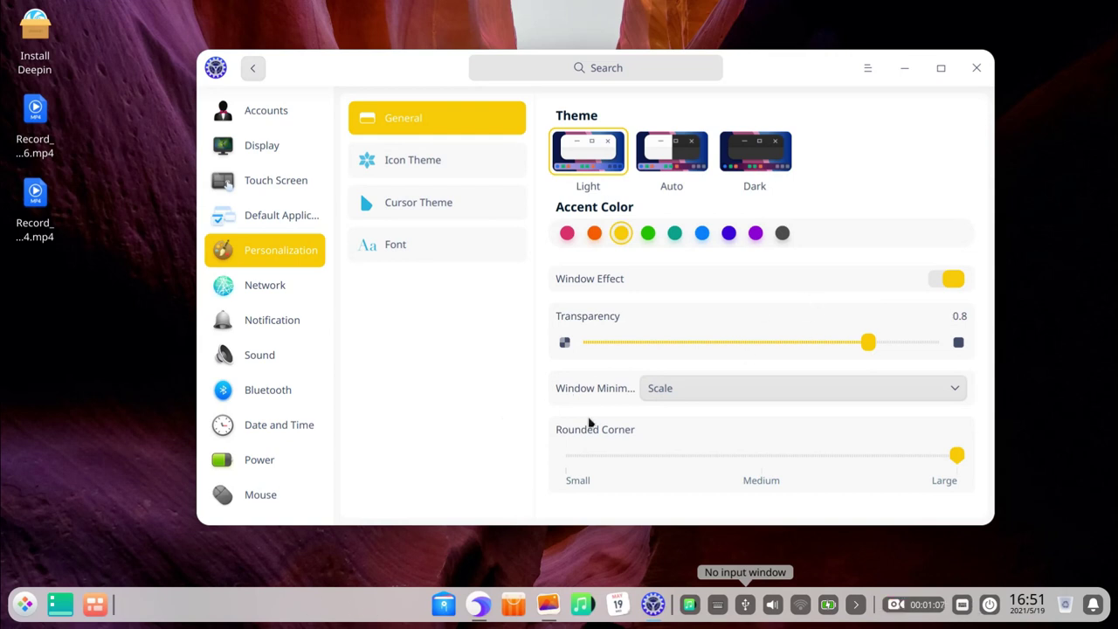
- Try Small and Large window corners, set them back to Medium, then show Icon Theme choices
left_click_drag(958, 455, 745, 464)
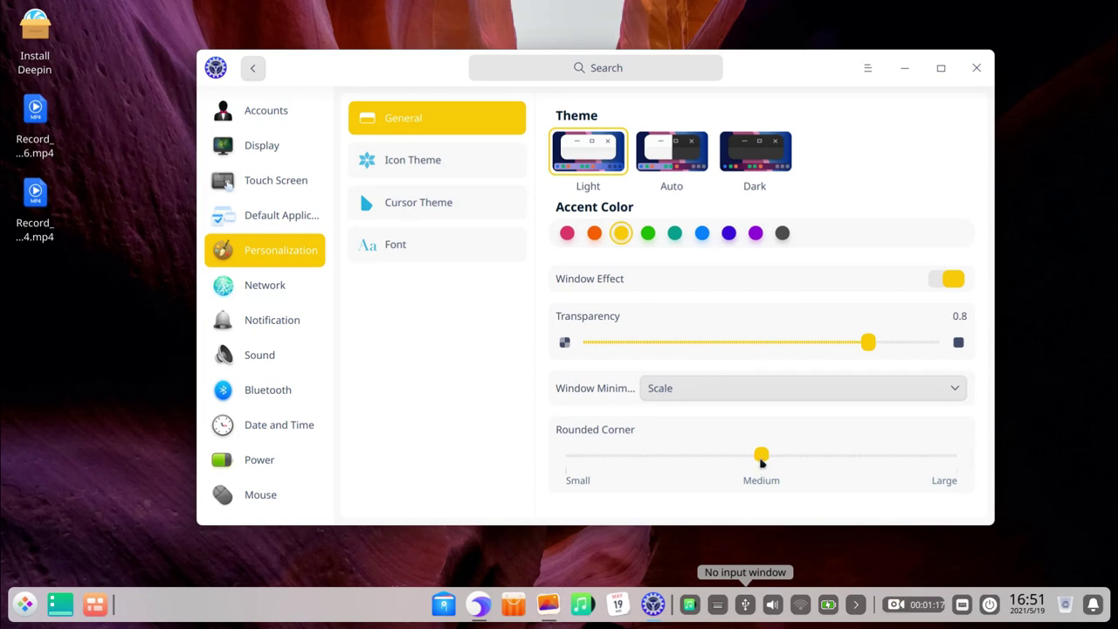
left_click_drag(762, 460, 828, 442)
left_click_drag(761, 454, 546, 464)
left_click(952, 455)
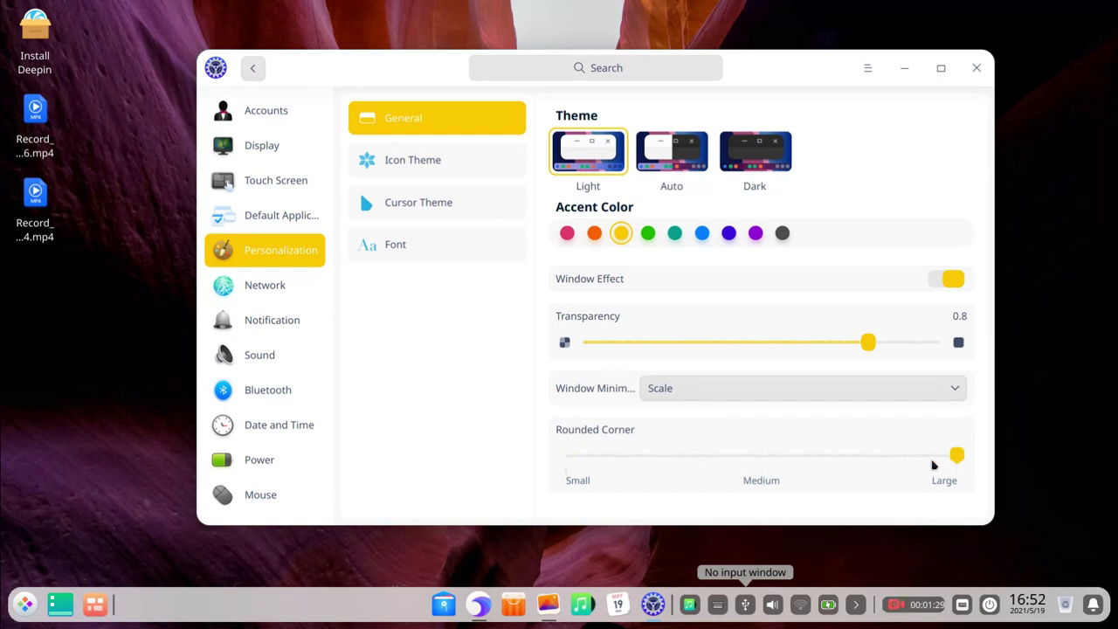
left_click(760, 453)
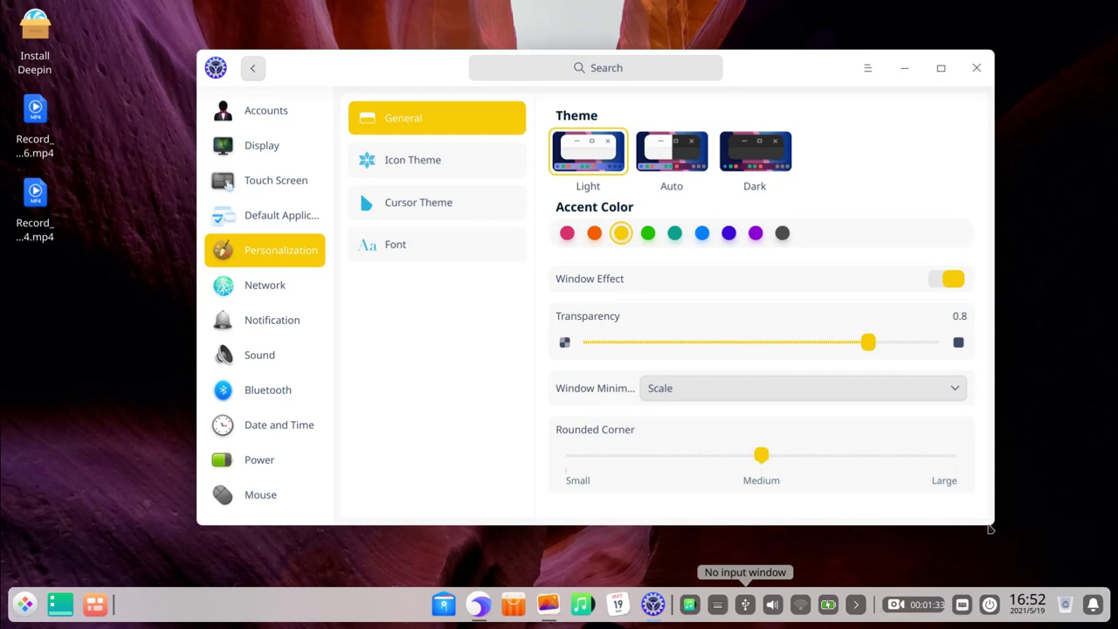
left_click(408, 163)
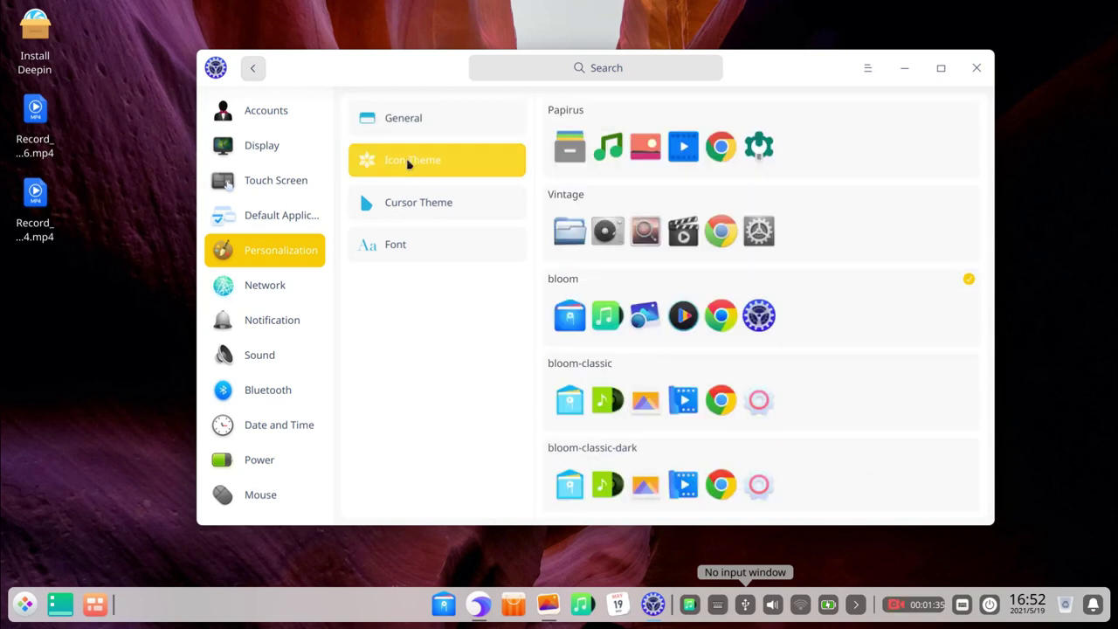
- Preview the Papirus icon theme, then switch icons back to bloom
left_click(581, 143)
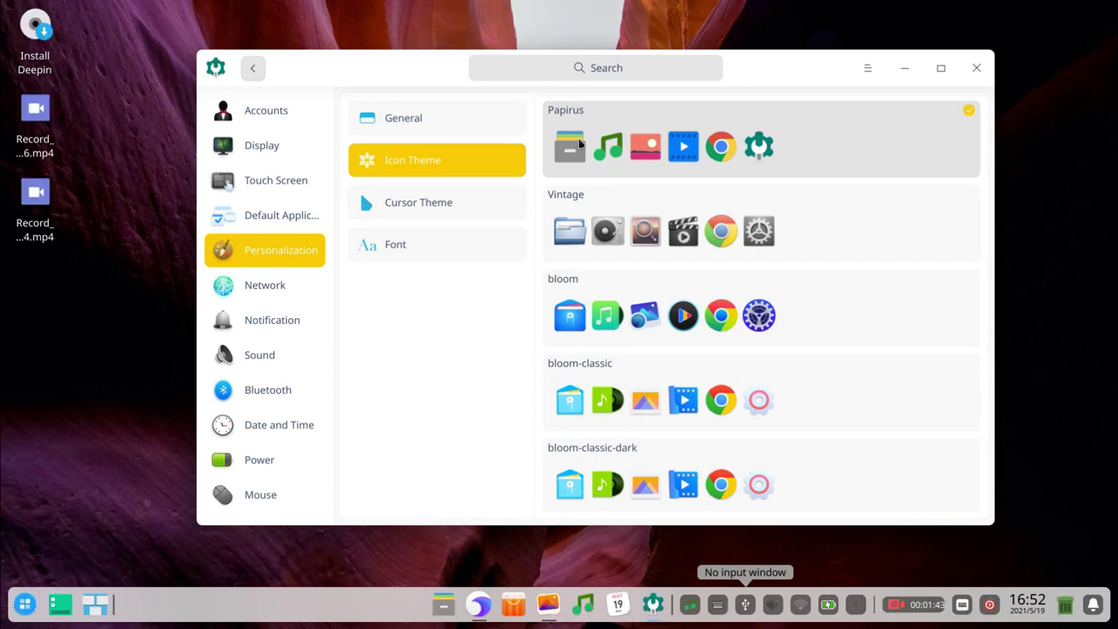
left_click(570, 285)
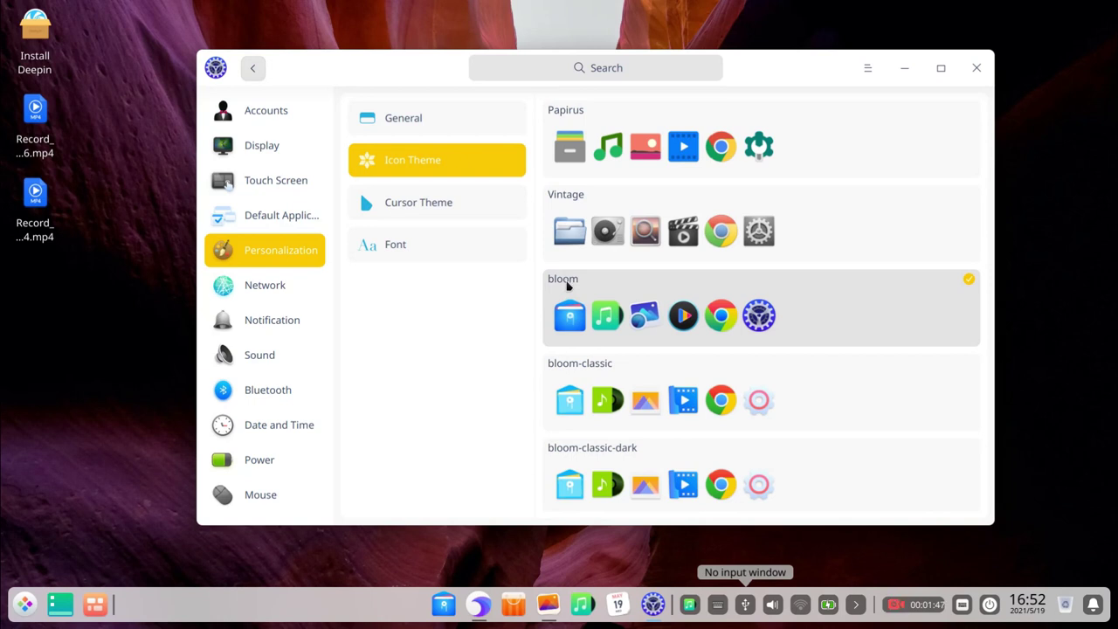
scroll(567, 285, "down", 1)
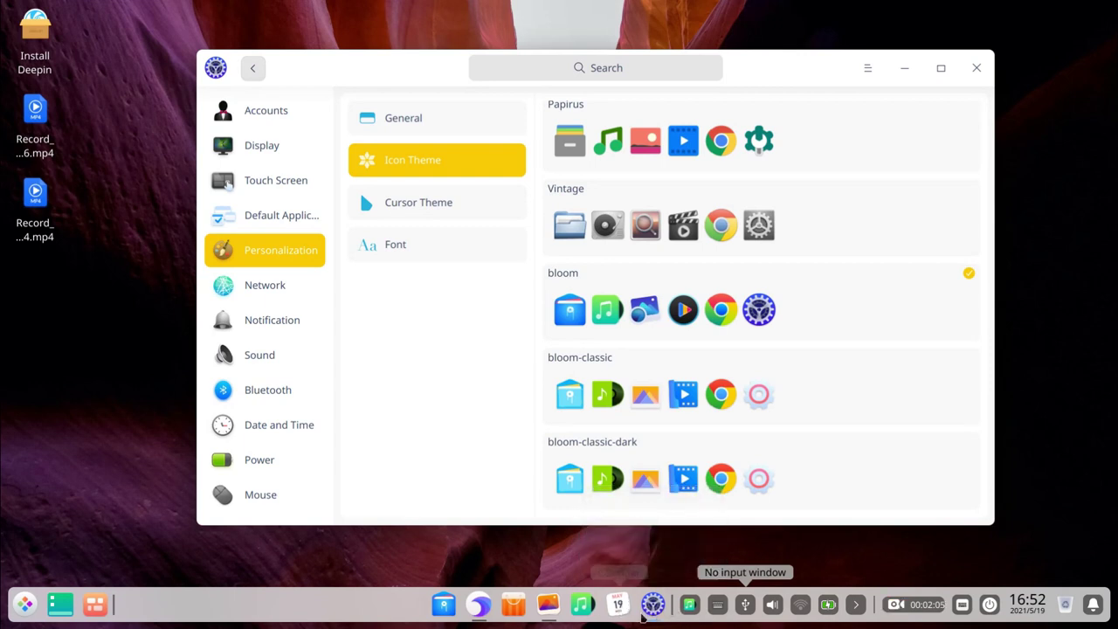
- Collapse and expand the dock tray icons several times, then show the Cursor Theme choices
mouse_move(648, 611)
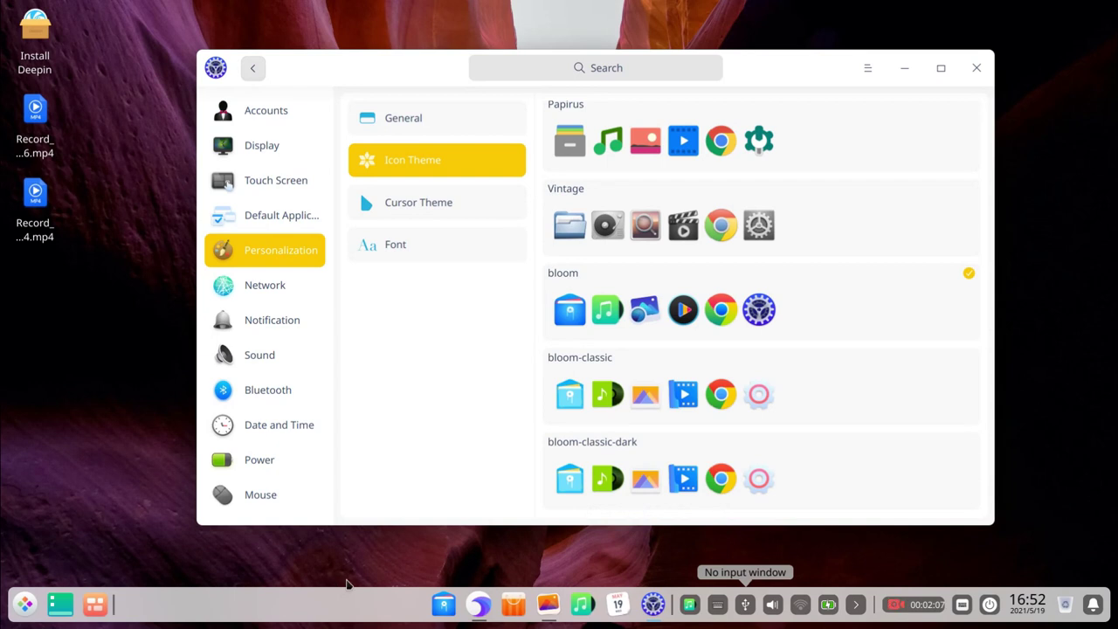
left_click(860, 610)
left_click(857, 606)
left_click(739, 604)
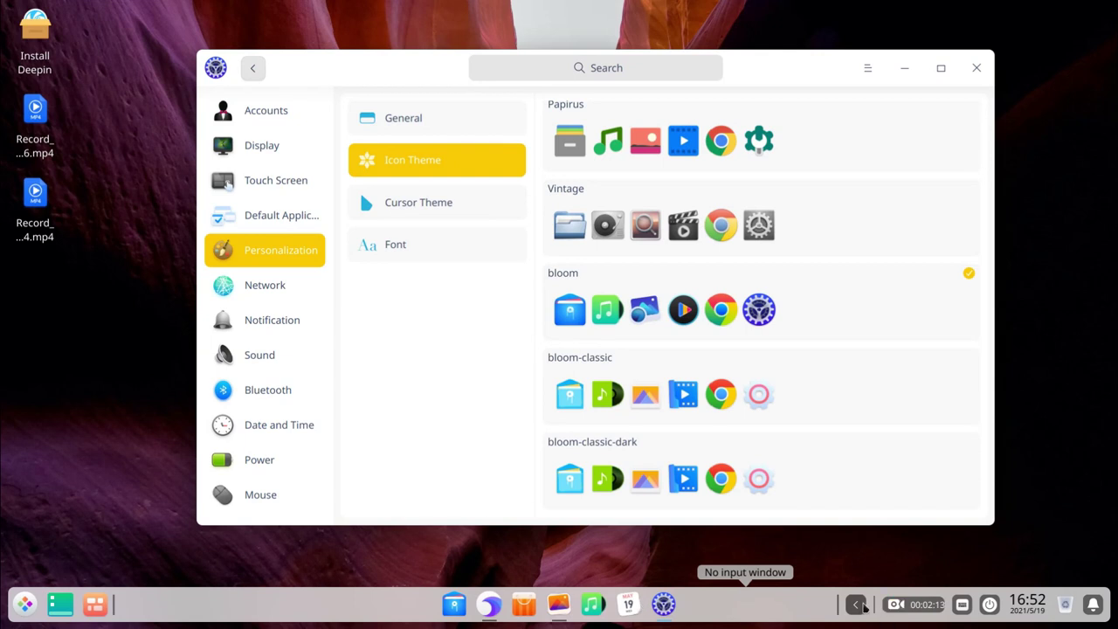
left_click(856, 604)
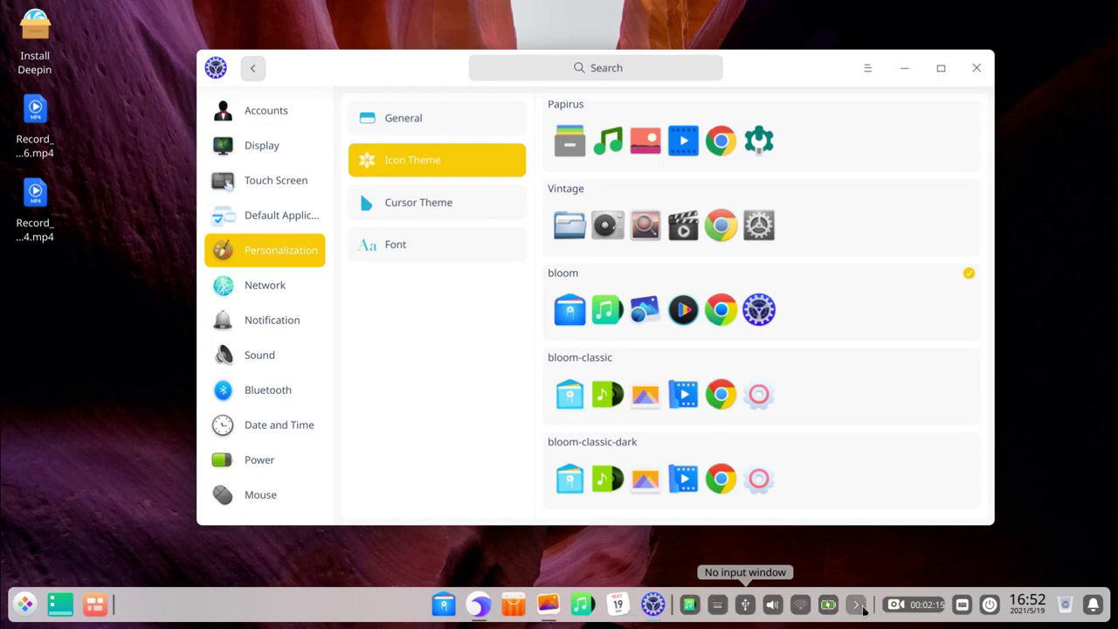
left_click(856, 604)
left_click(856, 605)
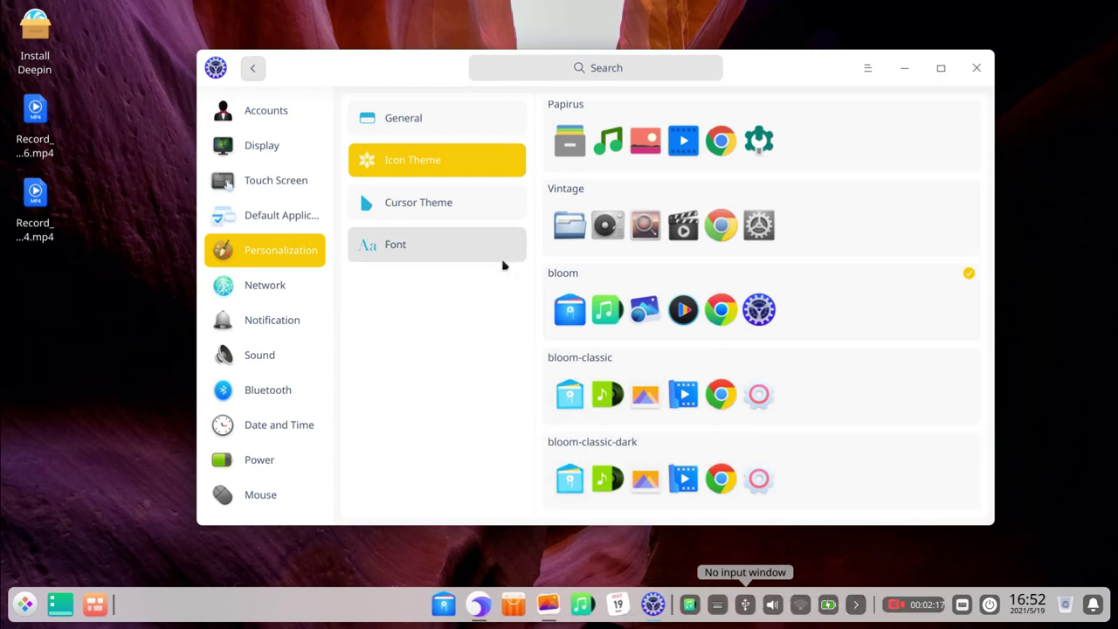
left_click(432, 200)
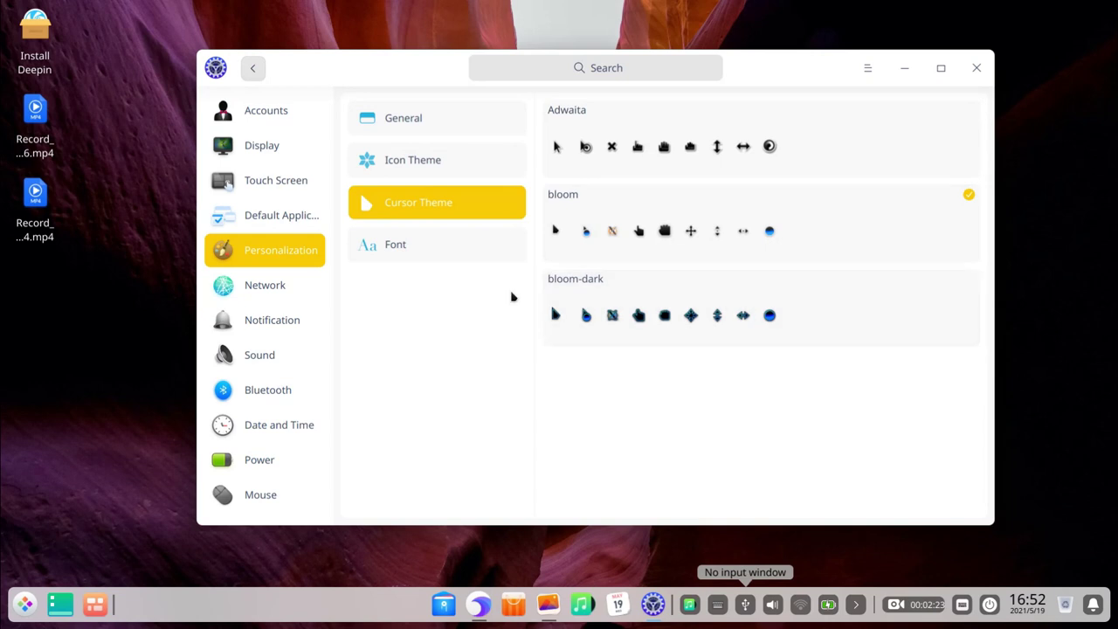
- View the Font settings, then the Accounts page
left_click(431, 249)
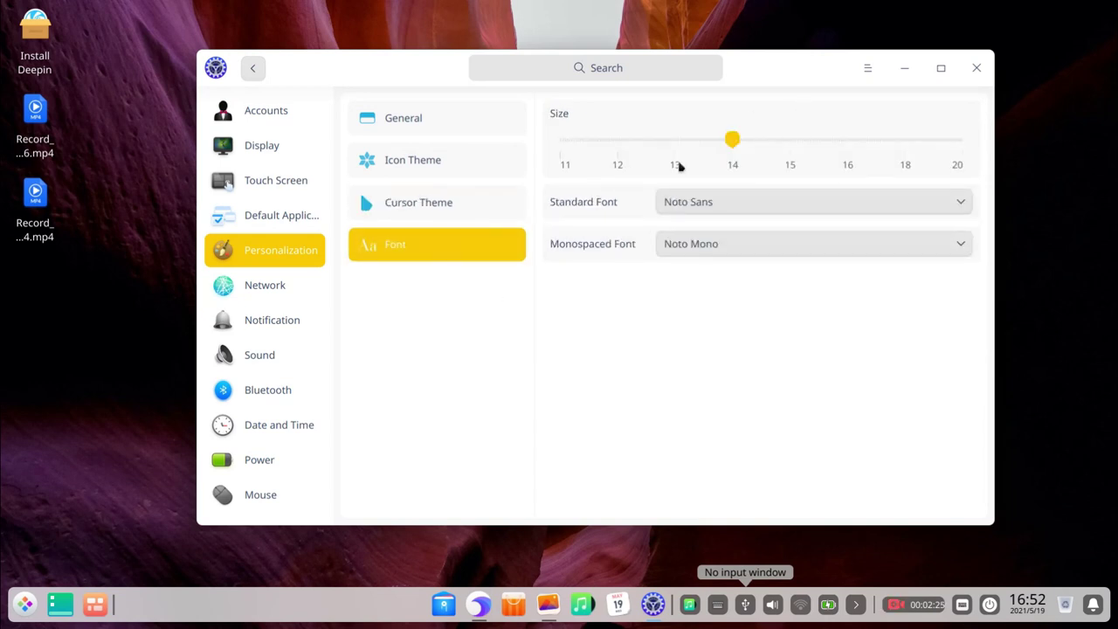
left_click_drag(325, 85, 356, 59)
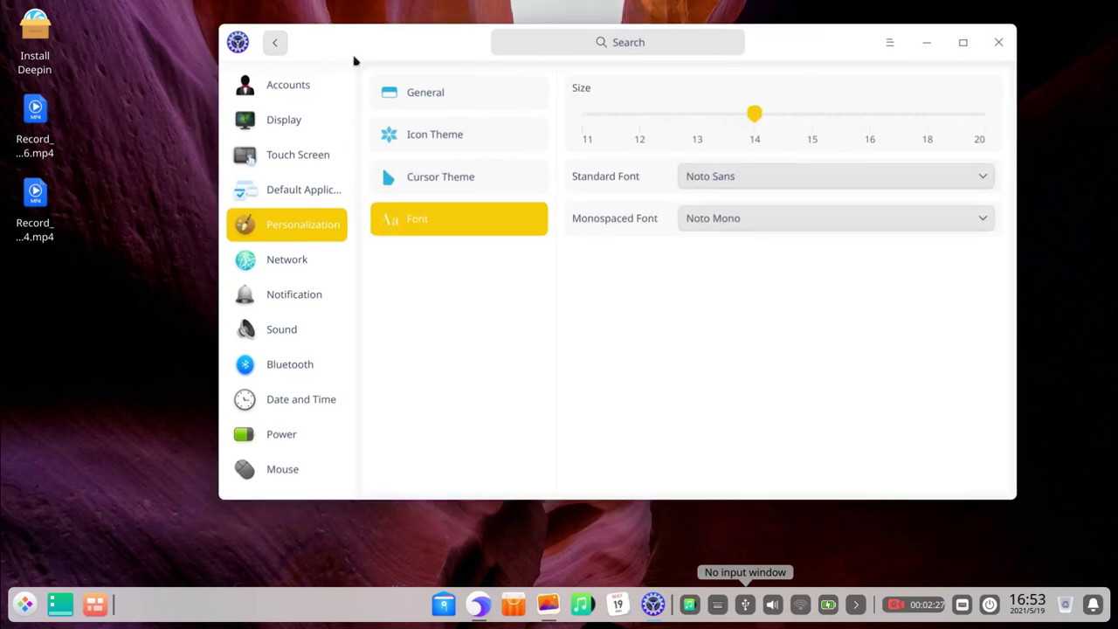
left_click(311, 87)
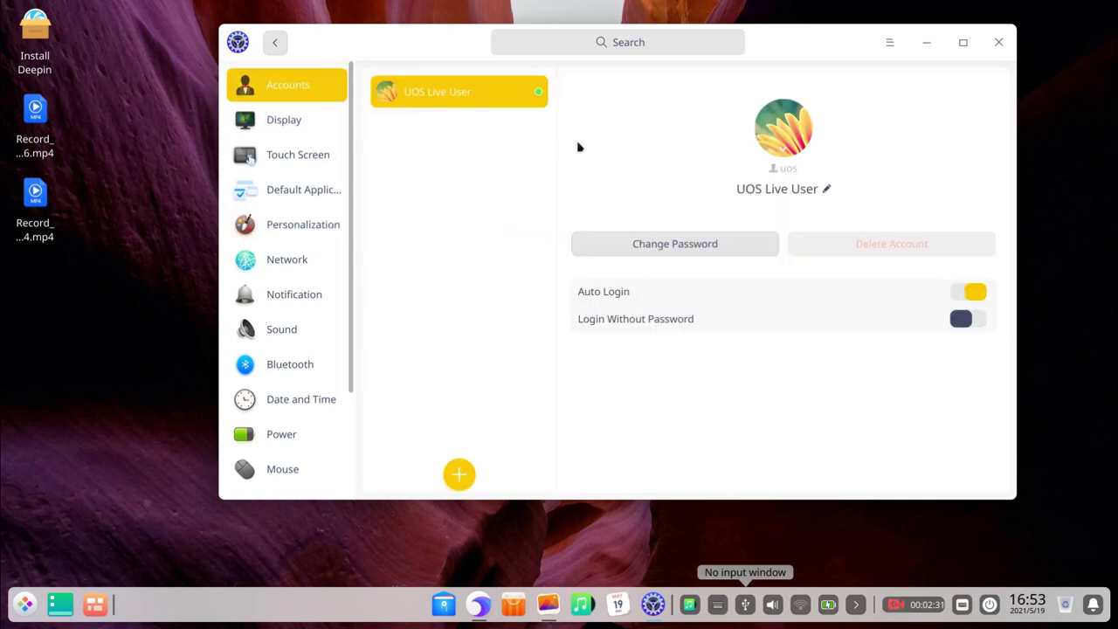
- Browse the Display and Touch Screen settings, then open the Power settings
left_click(304, 129)
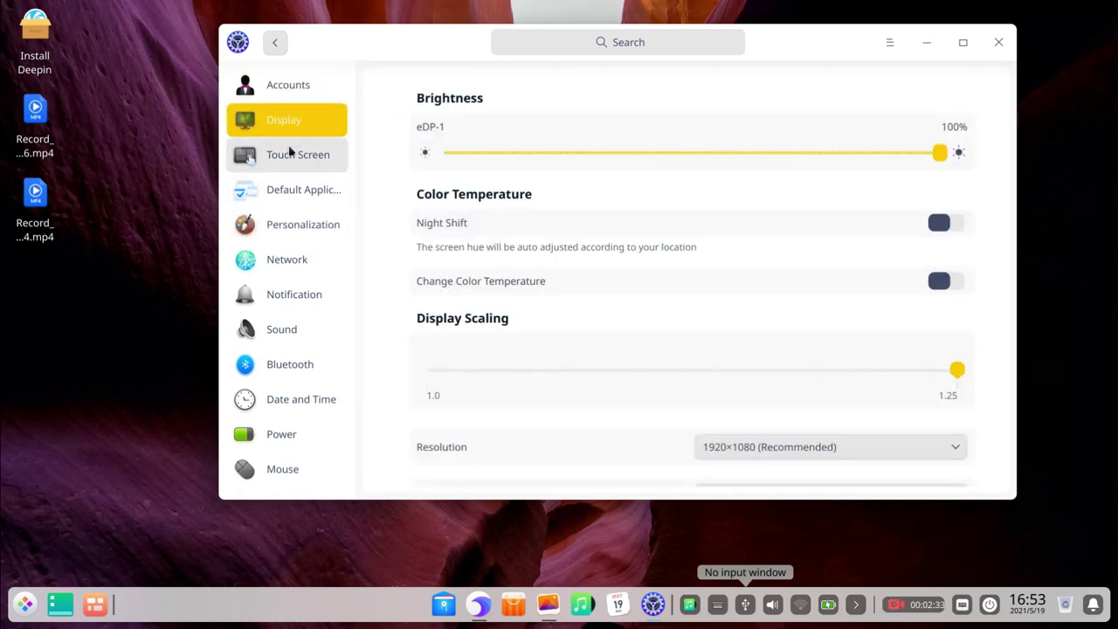
left_click(289, 154)
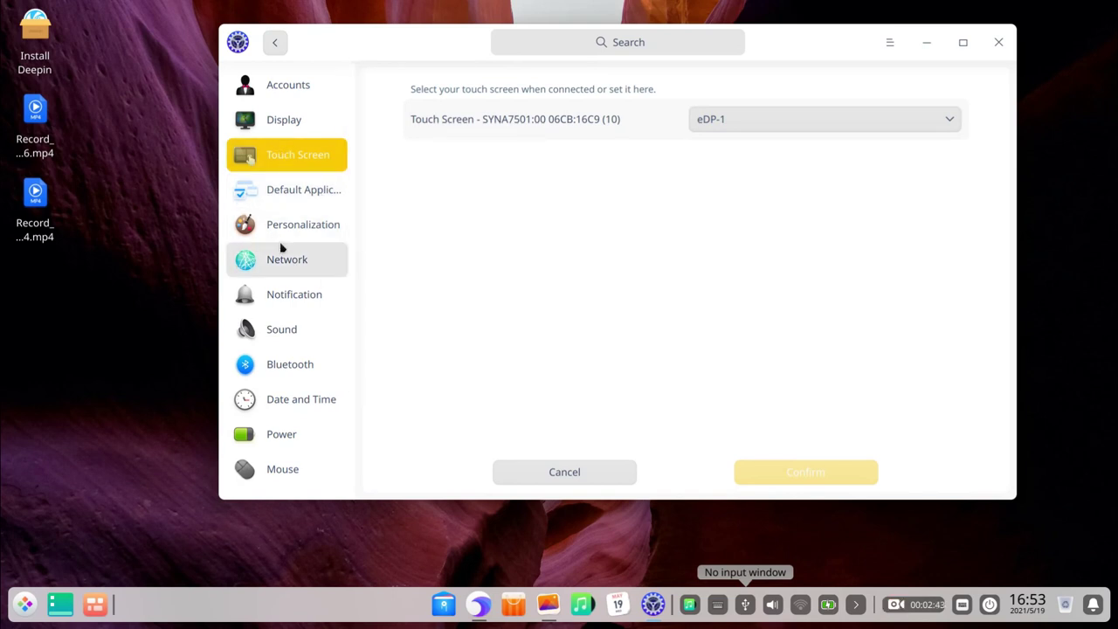
scroll(307, 262, "down", 3)
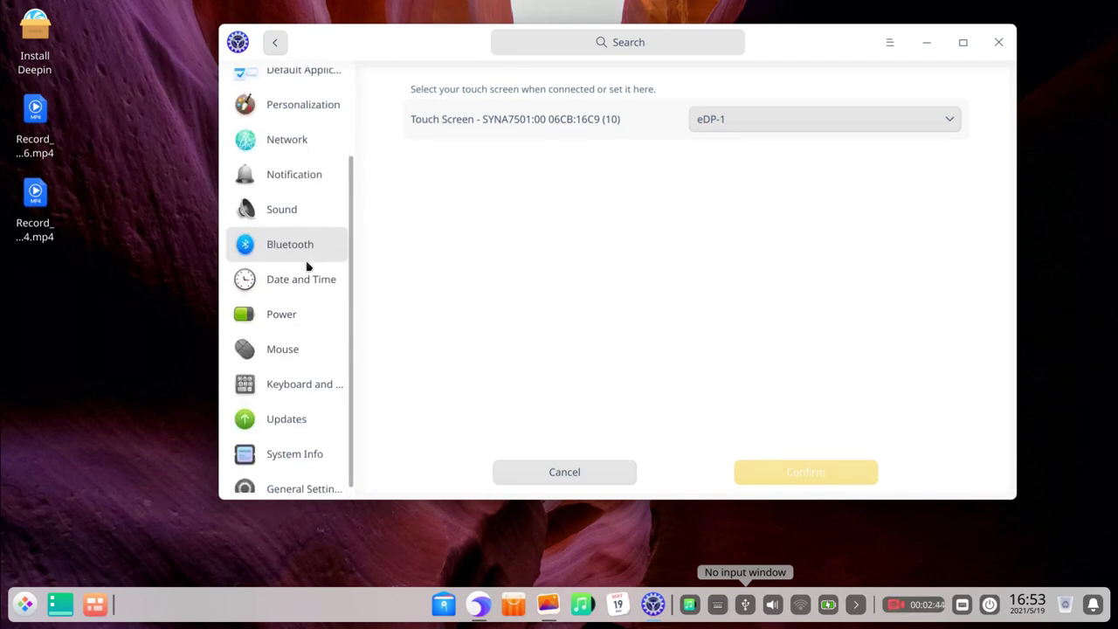
left_click(299, 315)
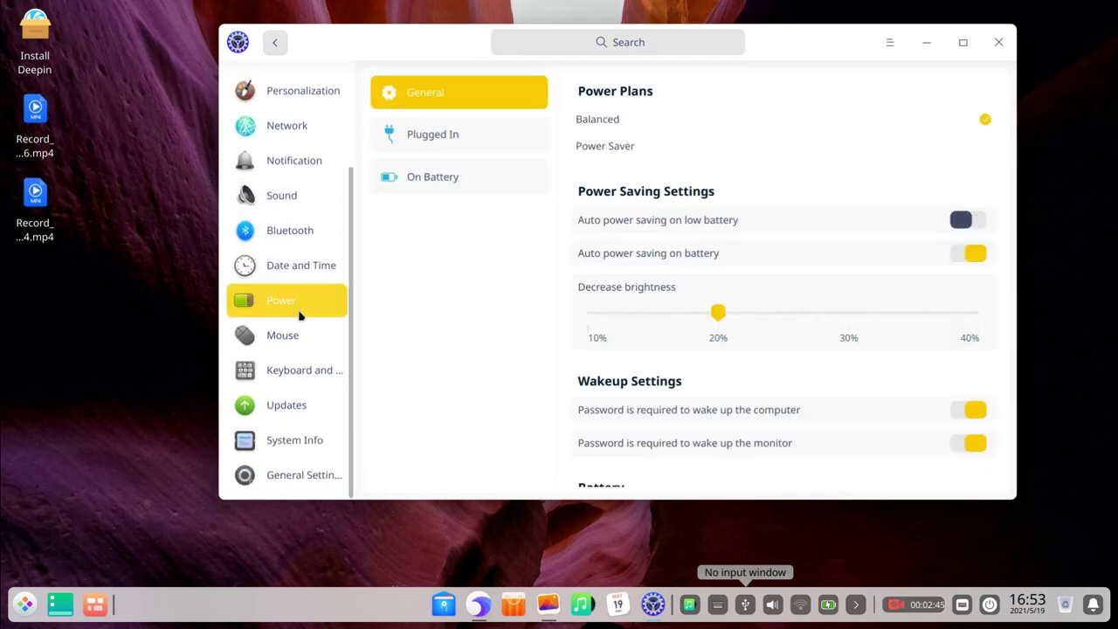
- Review the Plugged In, On Battery and General power settings
left_click(449, 134)
left_click(446, 178)
left_click(475, 86)
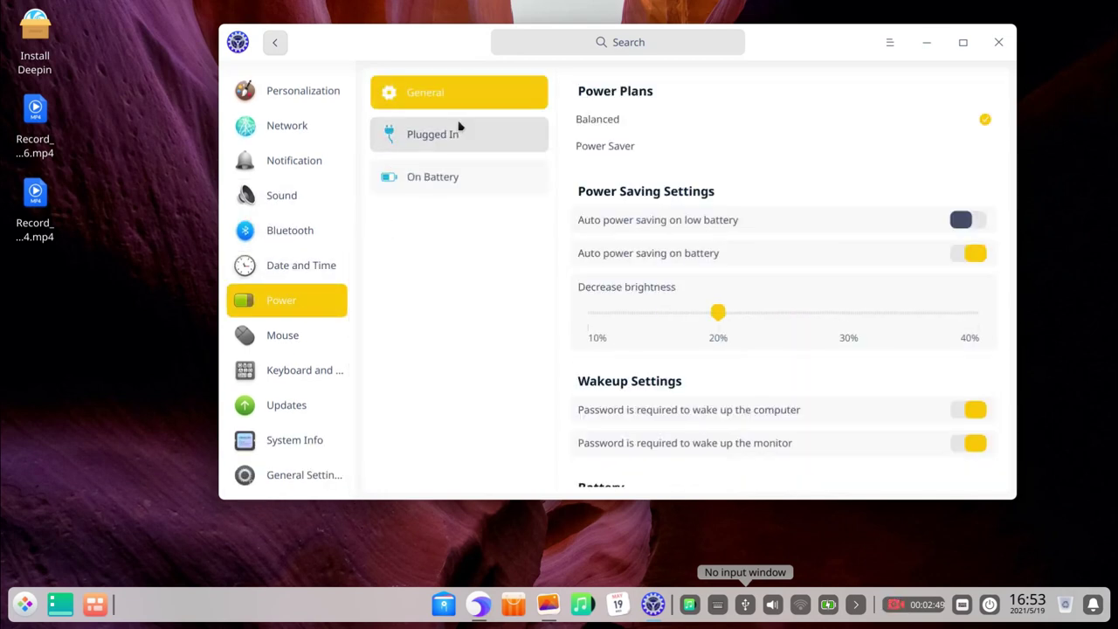
scroll(602, 185, "down", 2)
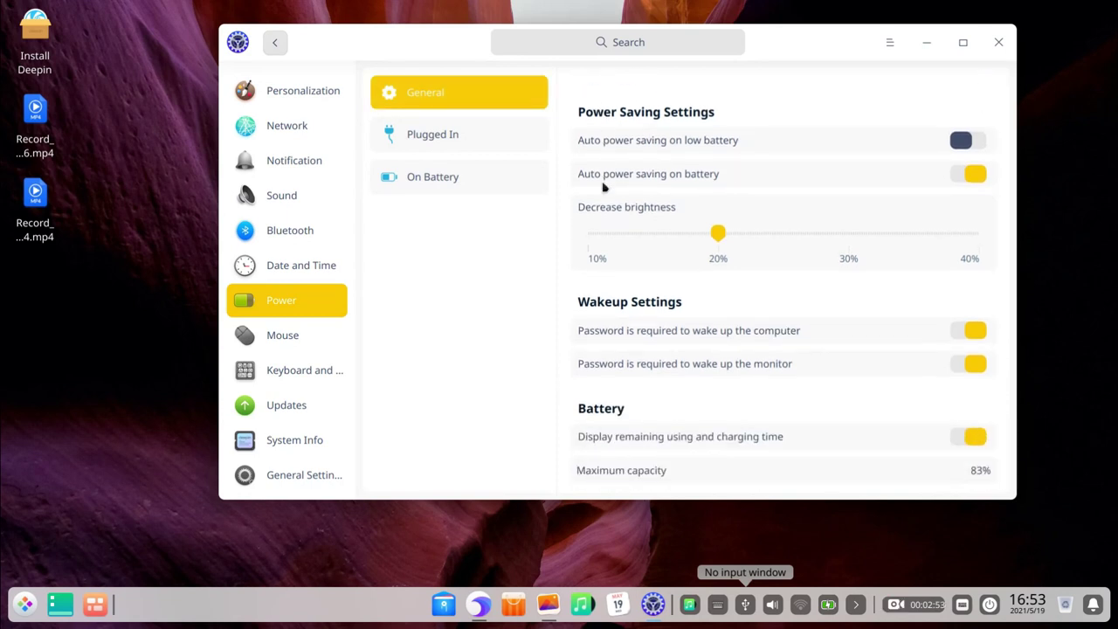
scroll(566, 331, "up", 2)
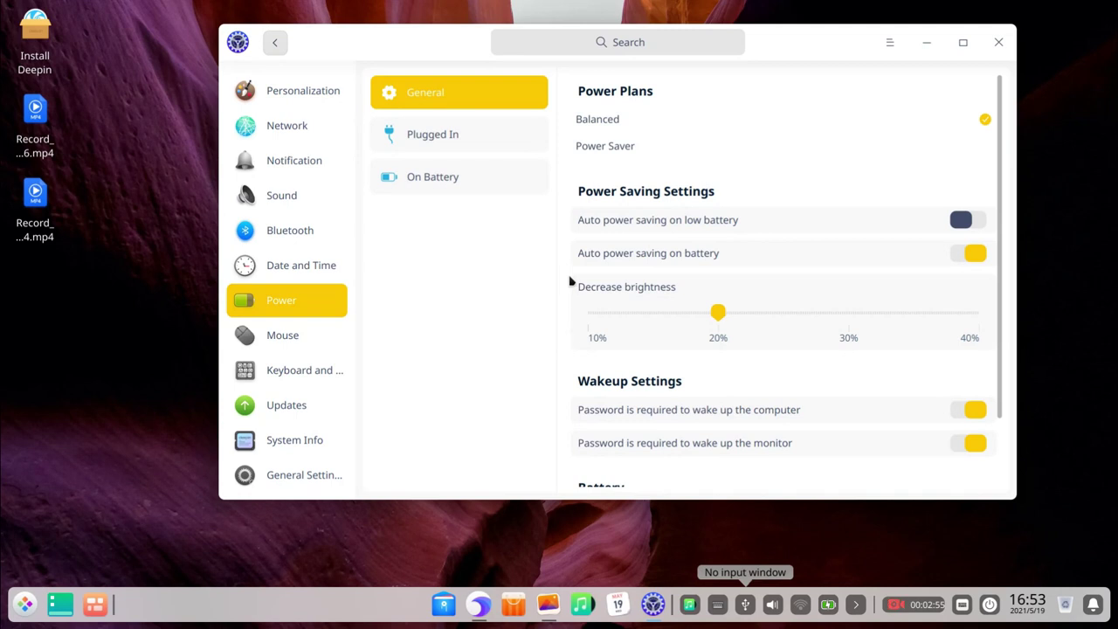
- Try the Power Saver plan, return to Balanced, then open System Info
left_click(605, 148)
left_click(617, 125)
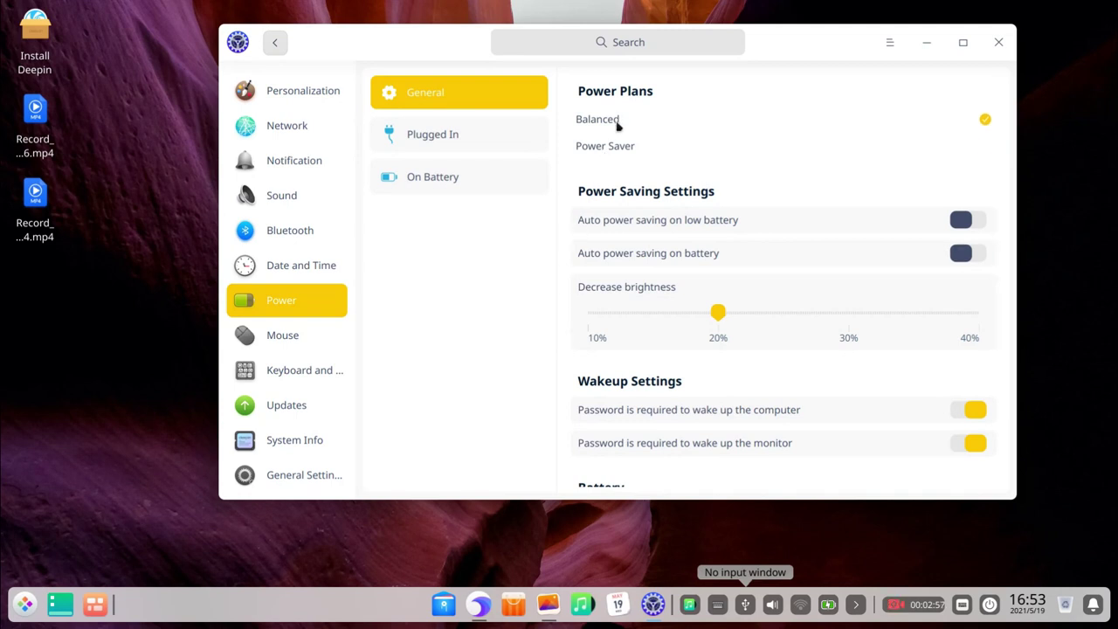
left_click(418, 151)
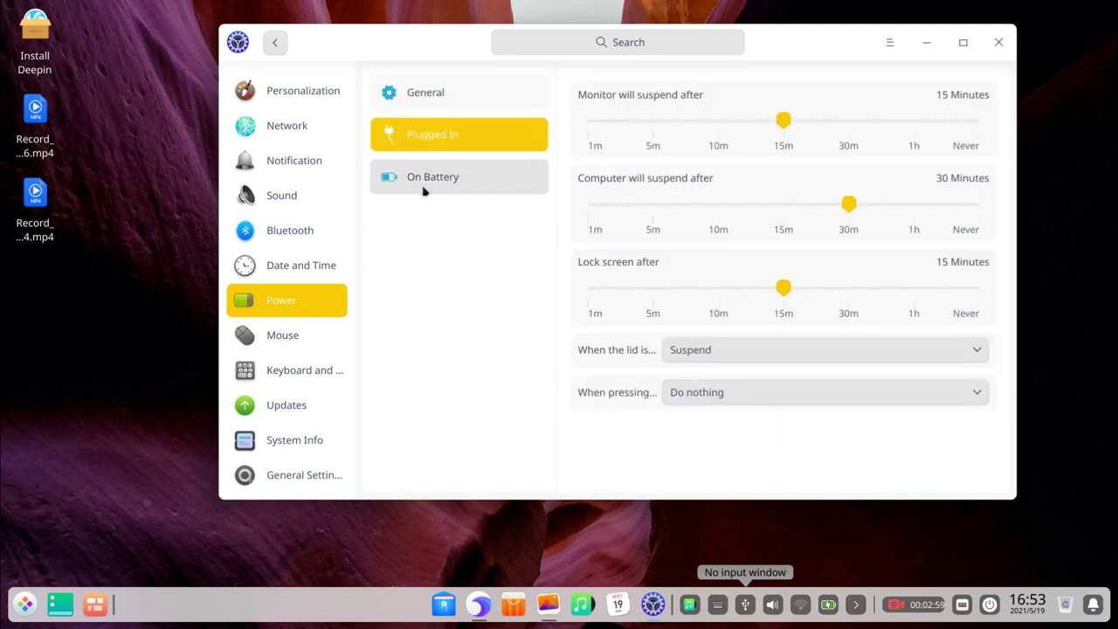
left_click(310, 439)
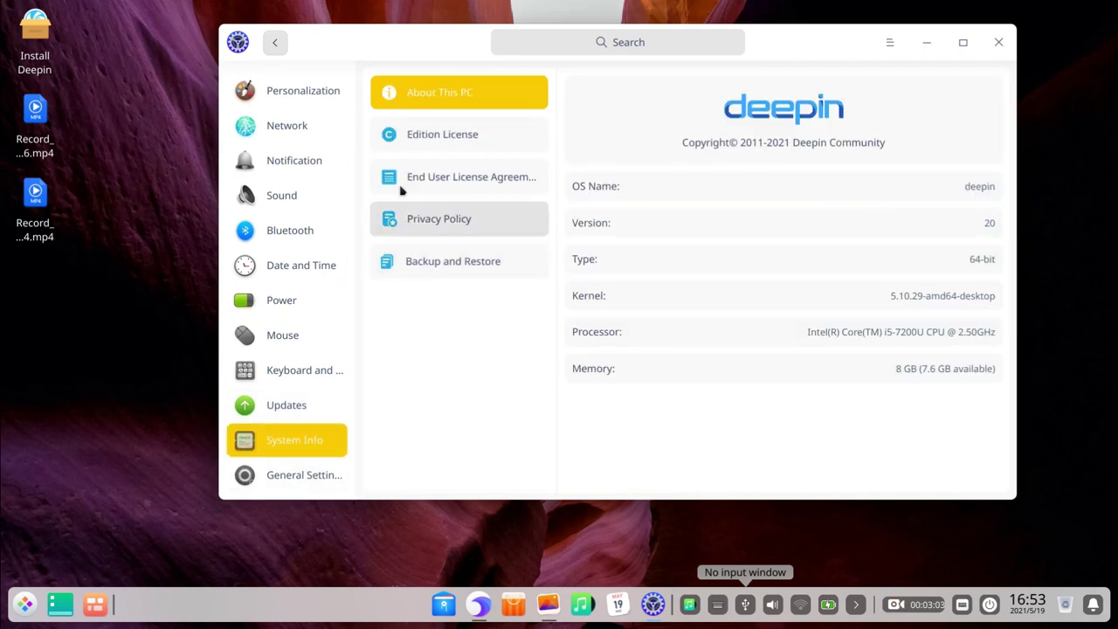
- Read the Edition License and End User License Agreement, then open General Settings' Boot Menu
left_click_drag(440, 58, 391, 56)
left_click(449, 140)
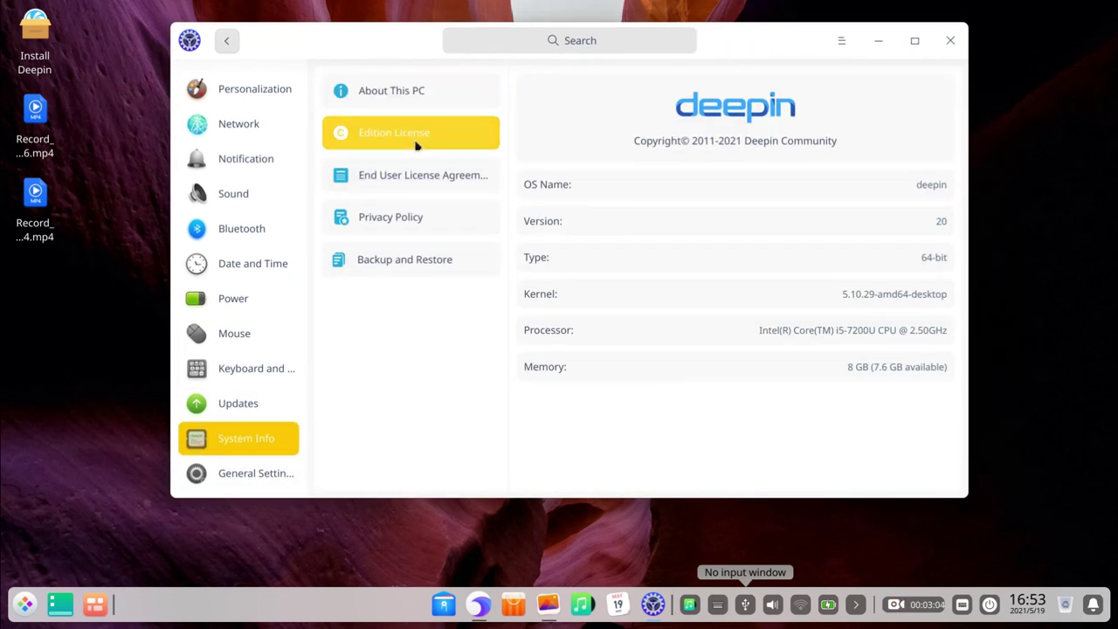
left_click(442, 186)
left_click(422, 93)
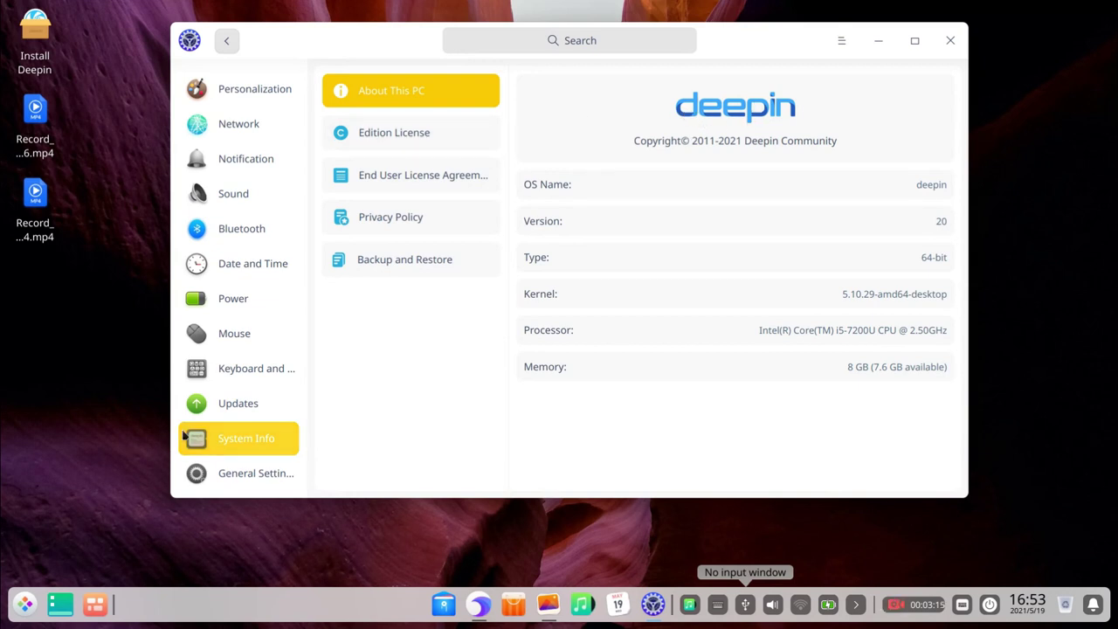
left_click(215, 476)
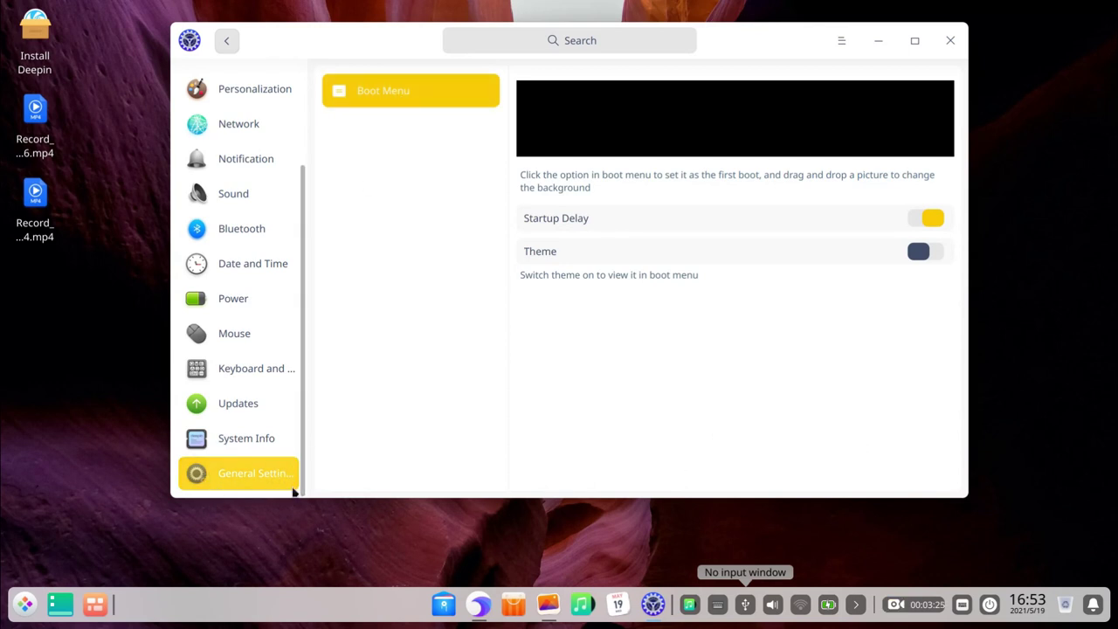
- Switch on the boot menu Theme, then close Deepin Control Center
left_click(243, 472)
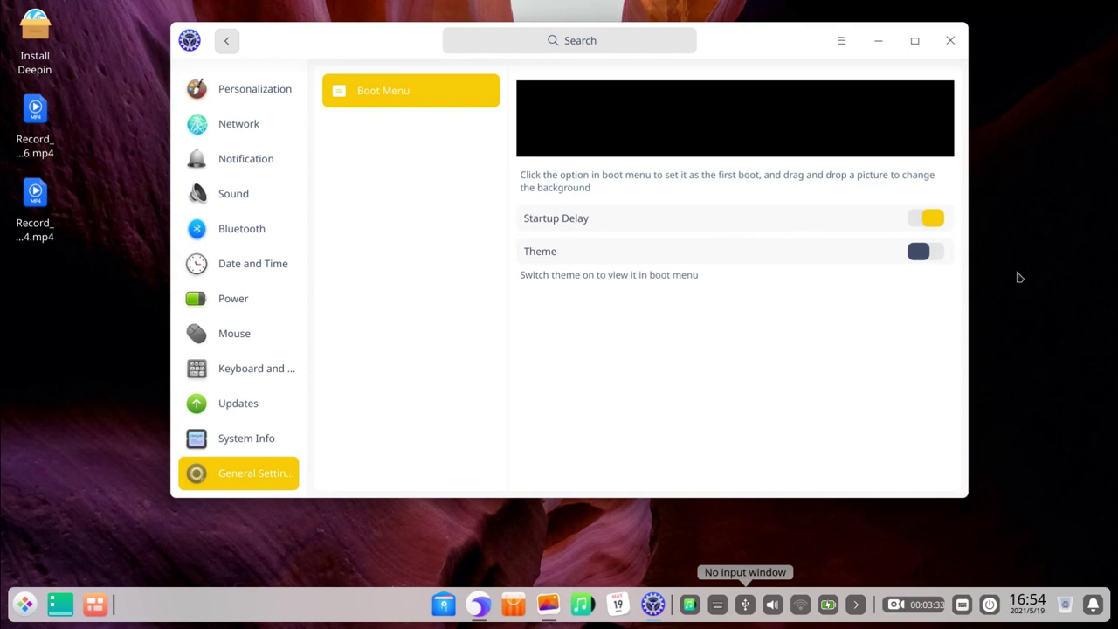
left_click(916, 253)
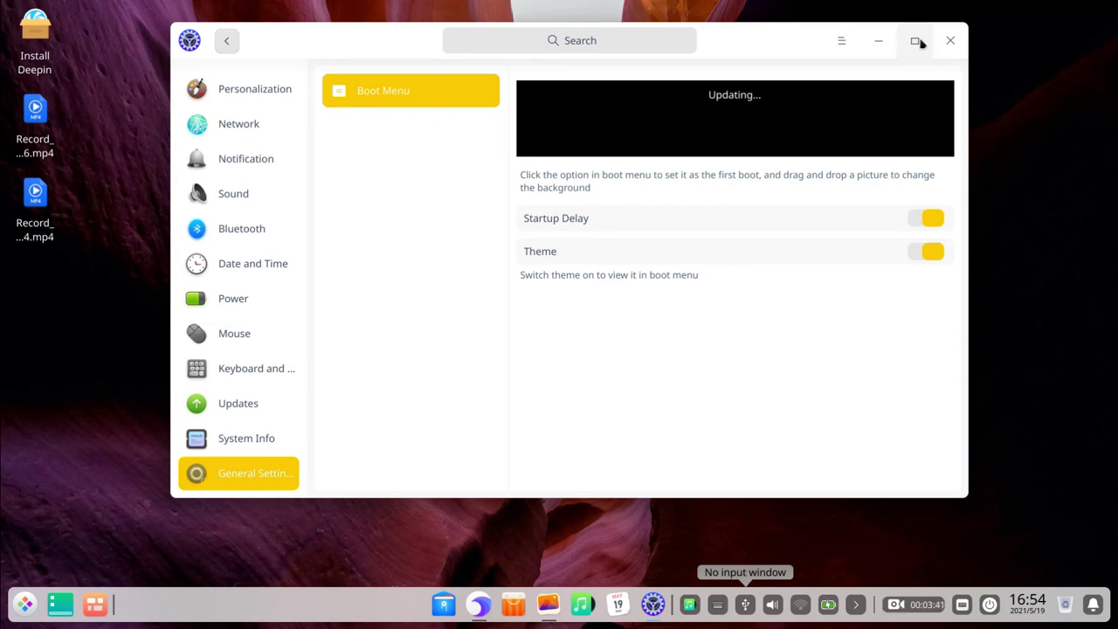
left_click(951, 42)
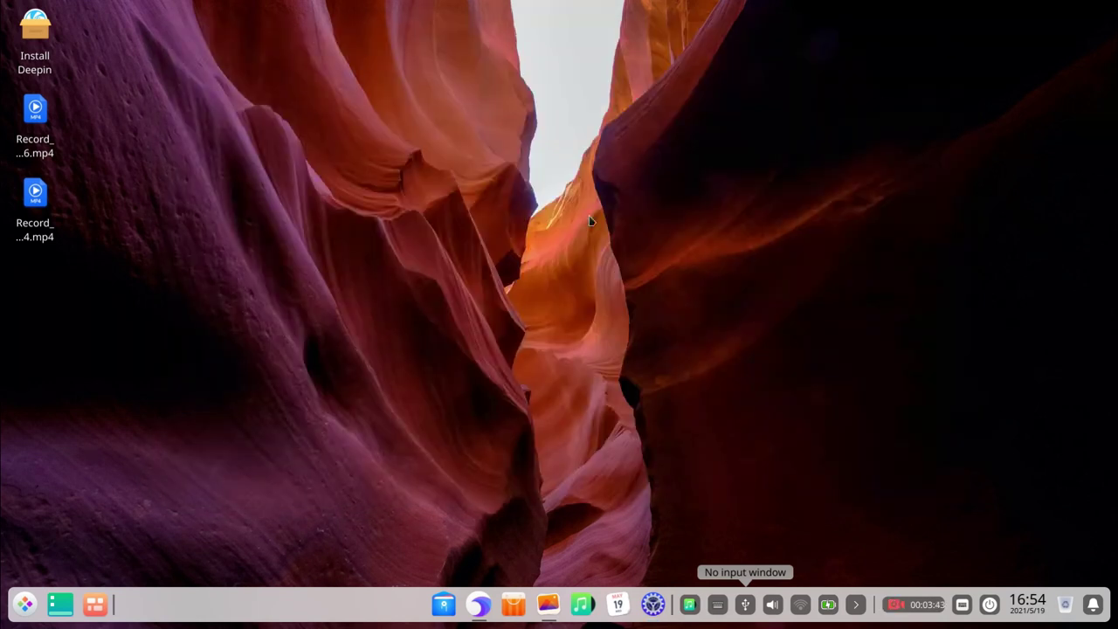
- Launch Draw from the launcher and restore its window to a smaller size near the top
left_click(19, 615)
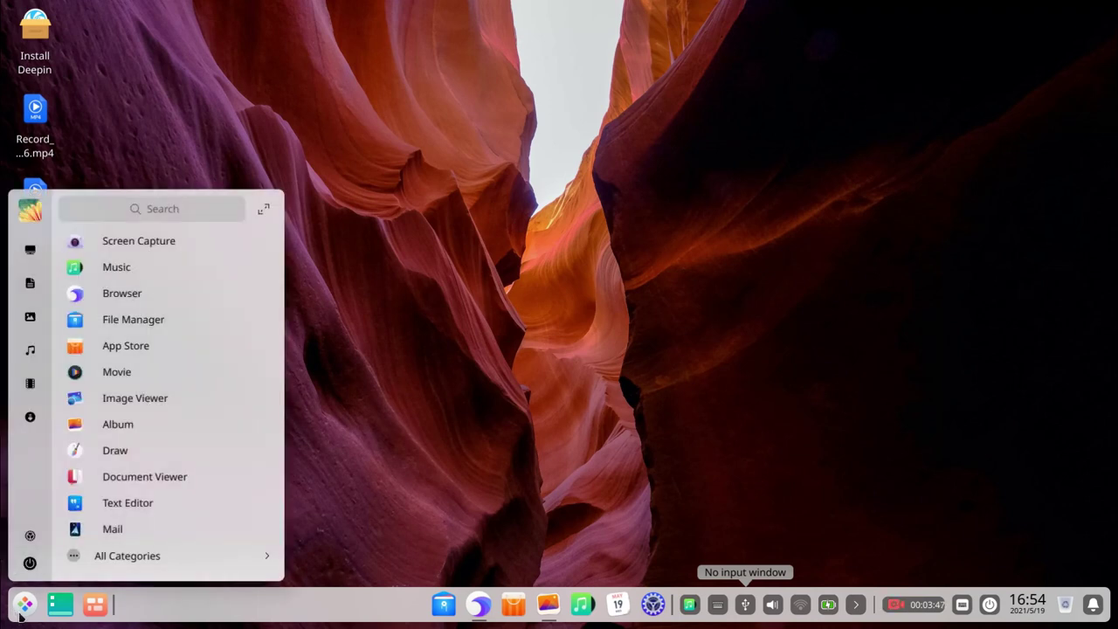
left_click(145, 455)
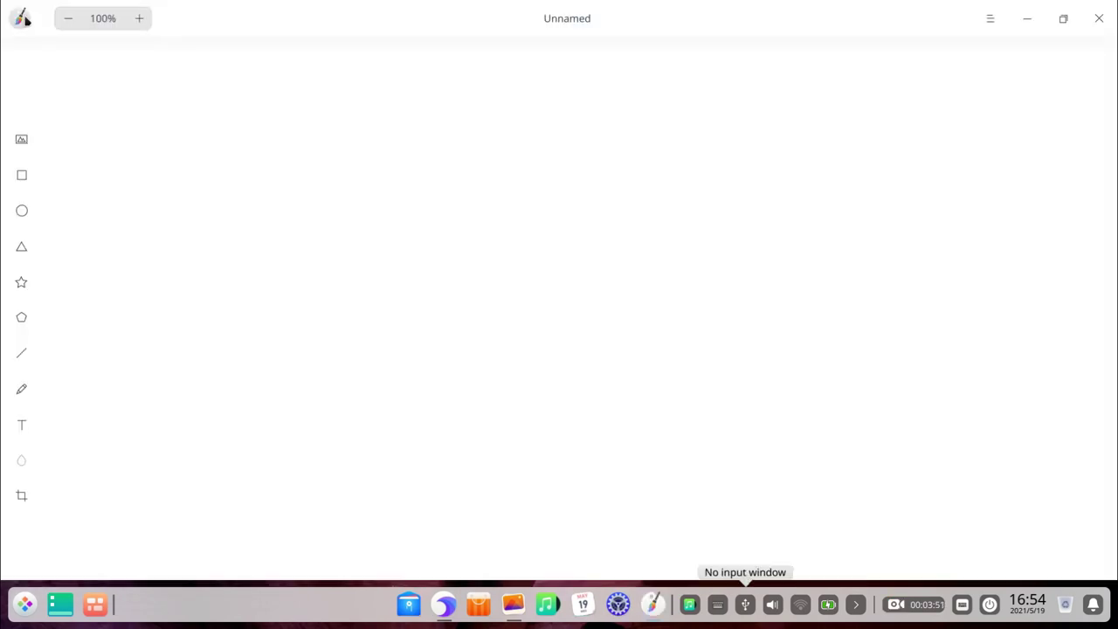
mouse_move(2, 2)
left_mouse_down()
mouse_move(195, 72)
mouse_move(351, 76)
mouse_move(407, 135)
left_mouse_up()
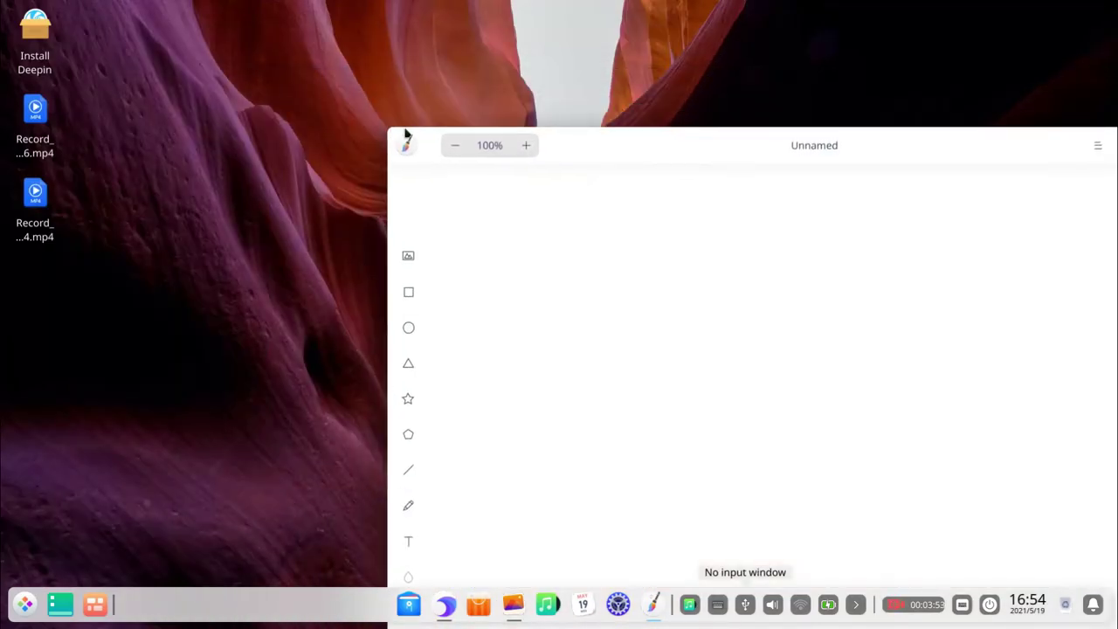
mouse_move(641, 154)
left_mouse_down()
mouse_move(429, 78)
mouse_move(351, 22)
left_mouse_up()
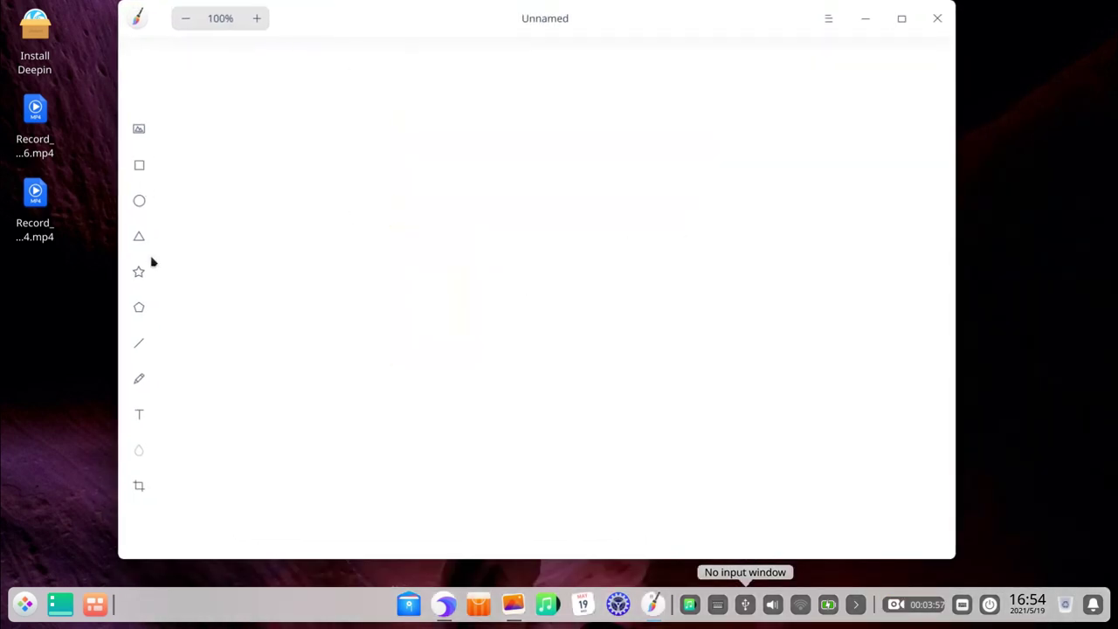
- With the pencil, draw a black zigzag and the letters HELLO across the canvas
left_click(145, 374)
mouse_move(276, 259)
left_mouse_down()
mouse_move(706, 190)
mouse_move(715, 218)
left_mouse_up()
left_click_drag(308, 284, 299, 372)
left_click_drag(350, 269, 338, 382)
left_click_drag(281, 347, 377, 345)
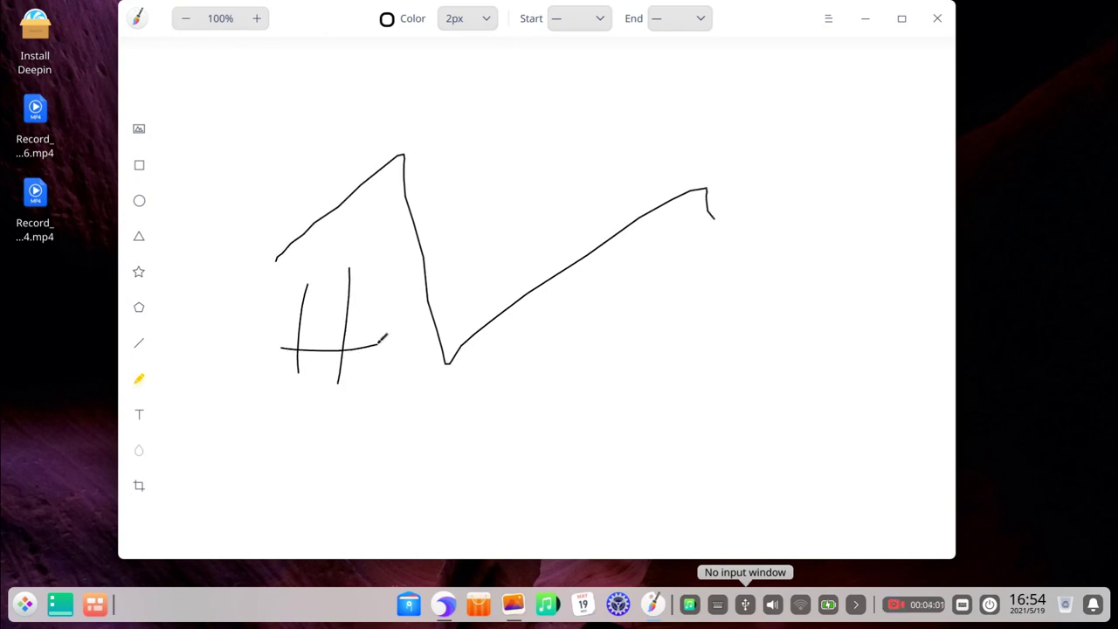
left_click_drag(420, 295, 445, 363)
left_click_drag(406, 335, 458, 333)
left_click_drag(400, 300, 462, 305)
mouse_move(508, 294)
left_mouse_down()
mouse_move(507, 306)
mouse_move(568, 348)
left_mouse_up()
mouse_move(573, 300)
left_mouse_down()
mouse_move(550, 354)
mouse_move(600, 359)
left_mouse_up()
mouse_move(669, 299)
left_mouse_down()
mouse_move(725, 324)
mouse_move(645, 312)
left_mouse_up()
- Set 4px pencil width with circle start and arrow end, then draw three looping strokes
left_click(454, 27)
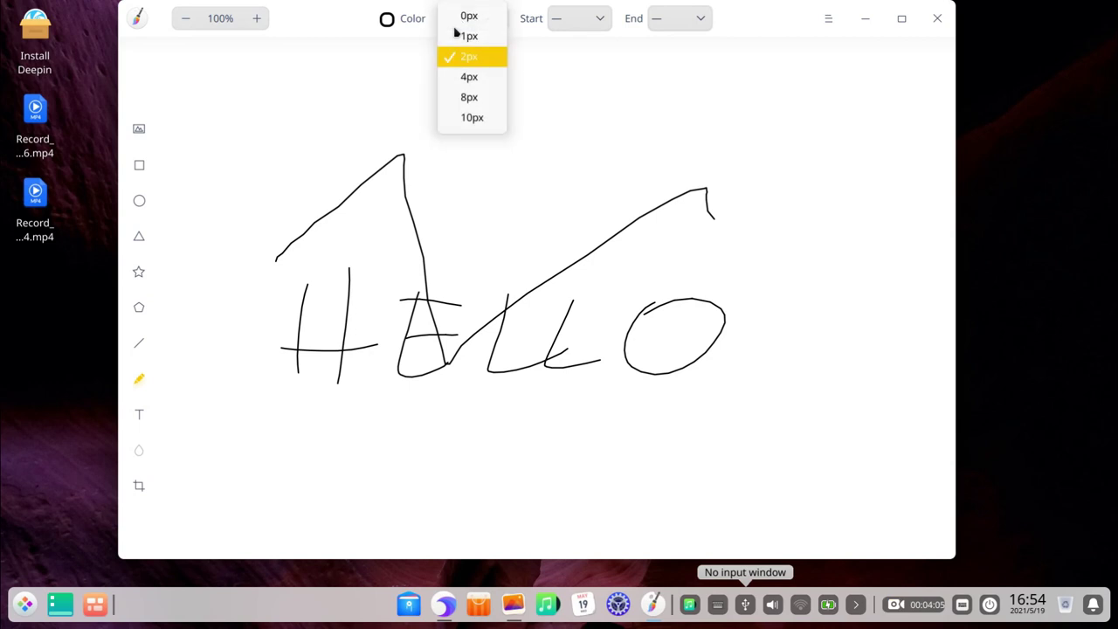
left_click(480, 75)
left_click(590, 14)
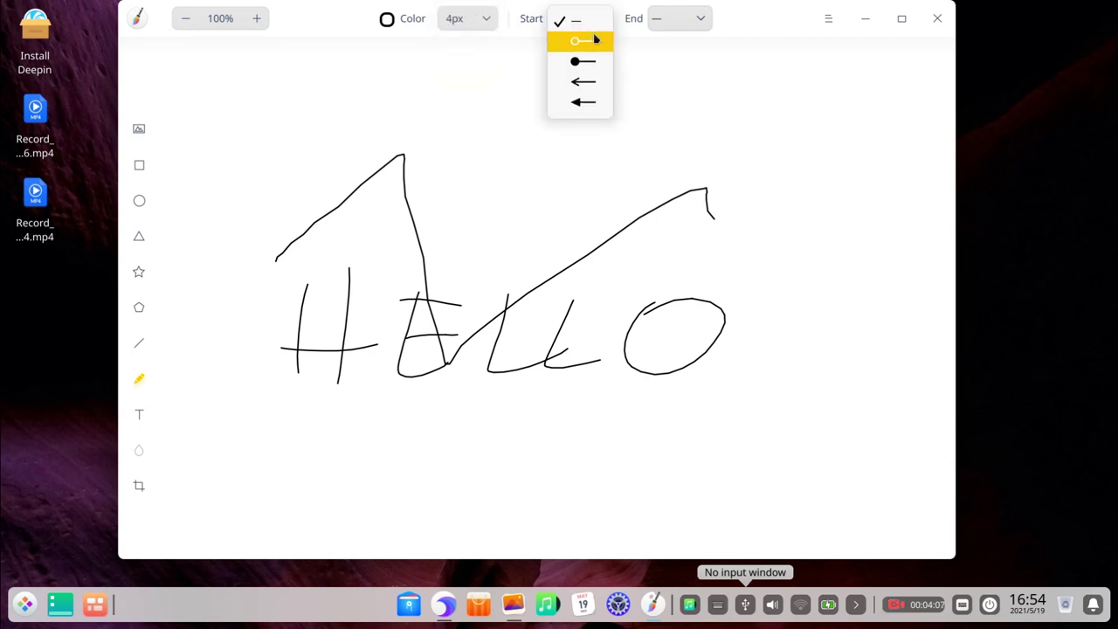
left_click(594, 39)
left_click(690, 19)
left_click(680, 82)
mouse_move(414, 141)
left_mouse_down()
mouse_move(516, 125)
mouse_move(699, 310)
mouse_move(764, 439)
left_mouse_up()
mouse_move(390, 490)
left_mouse_down()
mouse_move(569, 183)
mouse_move(851, 150)
mouse_move(865, 474)
mouse_move(671, 483)
mouse_move(649, 169)
mouse_move(812, 320)
mouse_move(544, 459)
left_mouse_up()
mouse_move(278, 477)
left_mouse_down()
mouse_move(358, 274)
mouse_move(781, 117)
mouse_move(871, 255)
left_mouse_up()
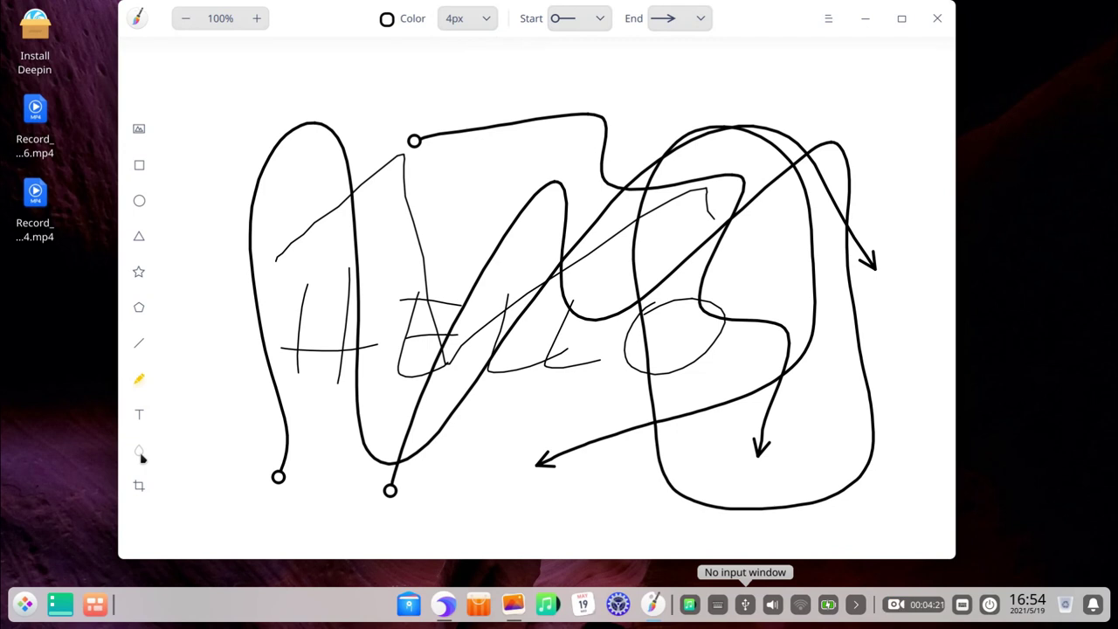
- Switch the stroke colour to red at 44% opacity and write HELLO along the top
left_click(387, 19)
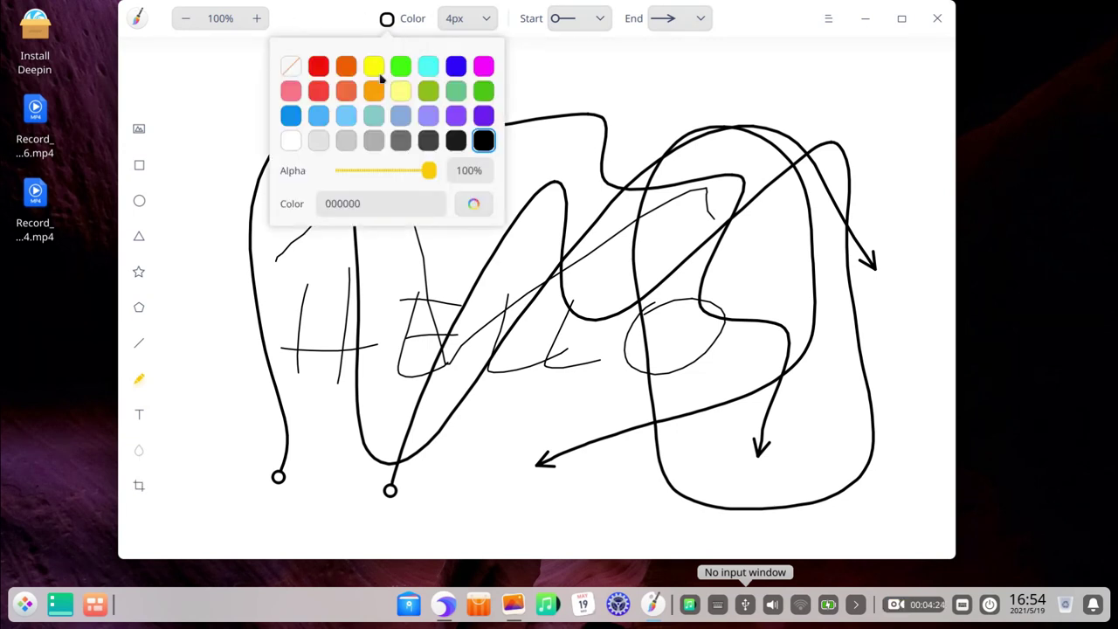
left_click(318, 68)
left_click(376, 176)
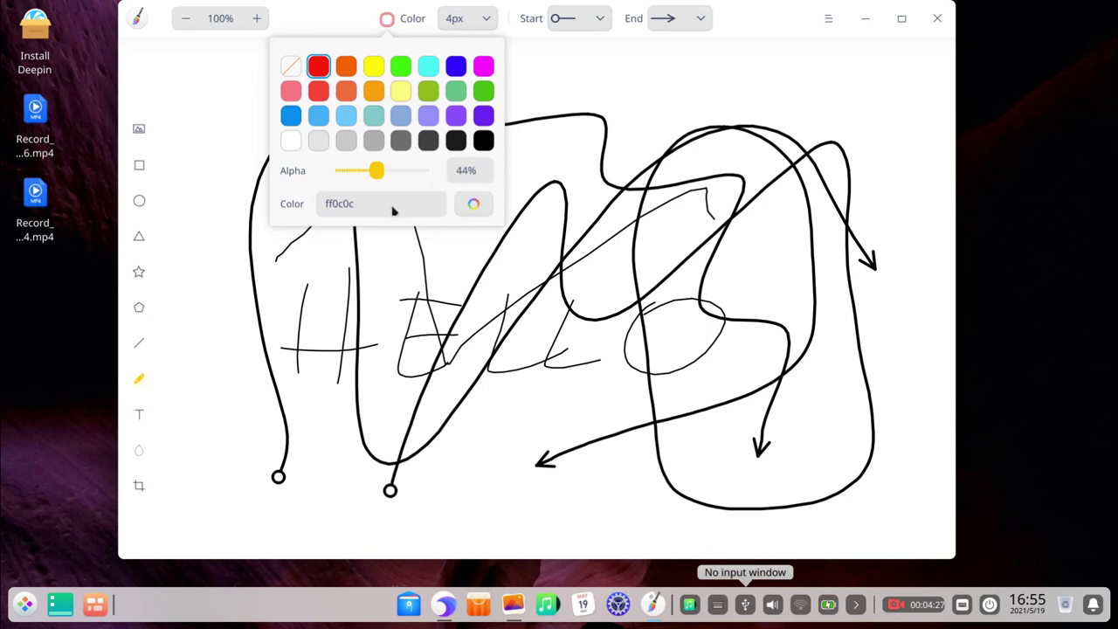
left_click(475, 203)
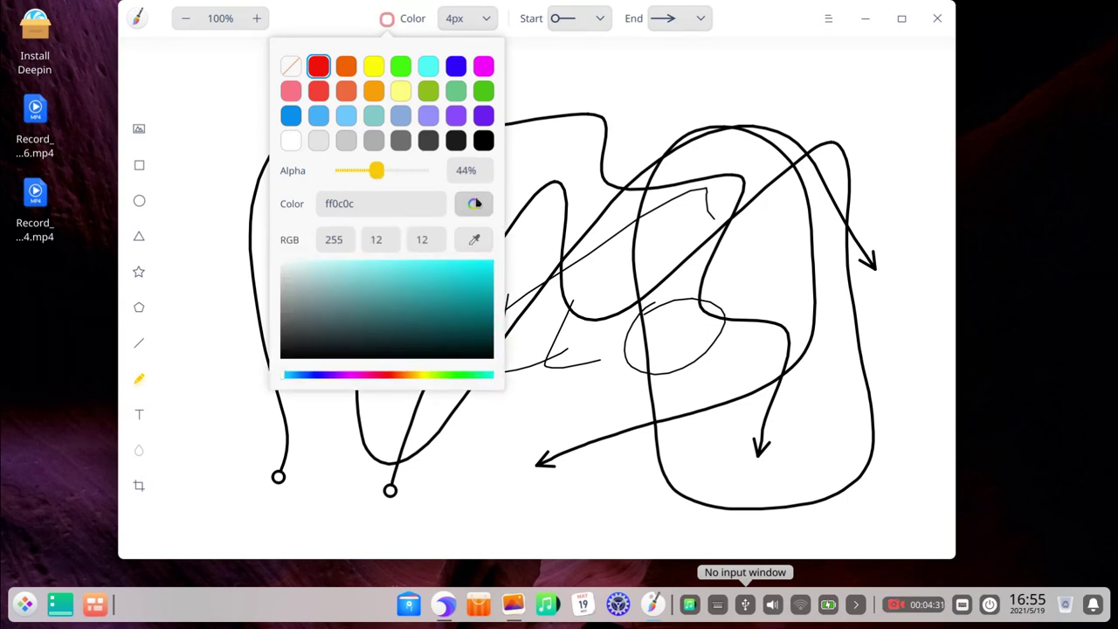
left_click(387, 19)
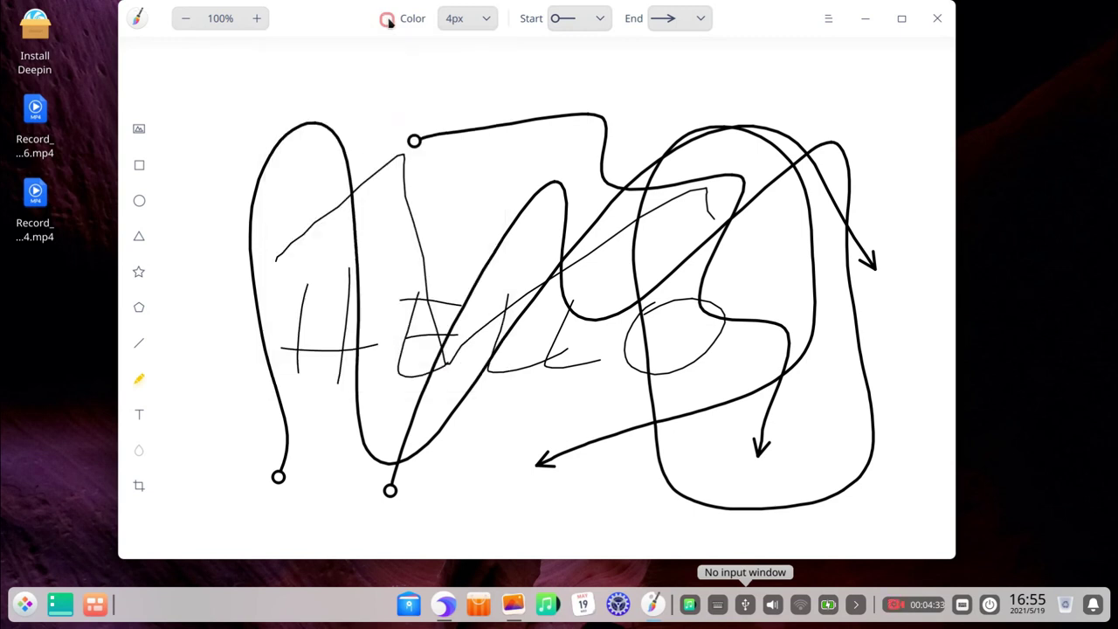
left_click_drag(313, 63, 331, 206)
left_click_drag(370, 75, 384, 207)
left_click_drag(306, 150, 417, 127)
mouse_move(437, 76)
left_mouse_down()
mouse_move(481, 200)
mouse_move(516, 192)
left_mouse_up()
mouse_move(424, 138)
left_mouse_down()
mouse_move(492, 91)
mouse_move(559, 89)
mouse_move(594, 179)
mouse_move(664, 190)
left_mouse_up()
left_click_drag(687, 79, 728, 184)
mouse_move(735, 80)
left_mouse_down()
mouse_move(717, 141)
mouse_move(700, 125)
left_mouse_up()
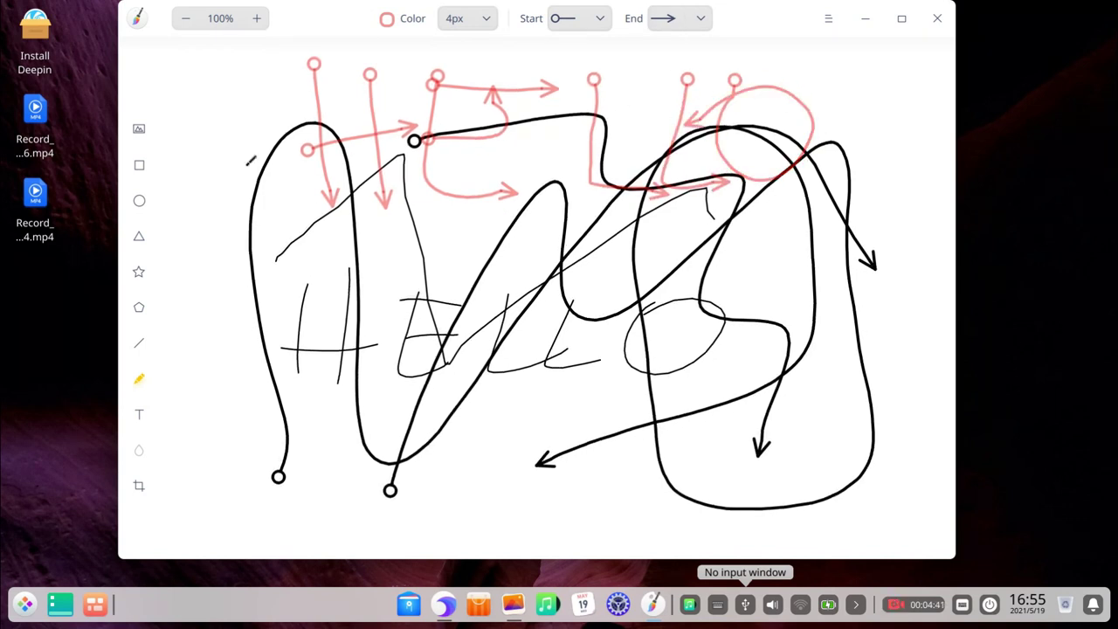
- Add a red rectangle, then shrink it with the black scribbles and move them beside HE
left_click(139, 166)
left_click_drag(206, 106, 715, 444)
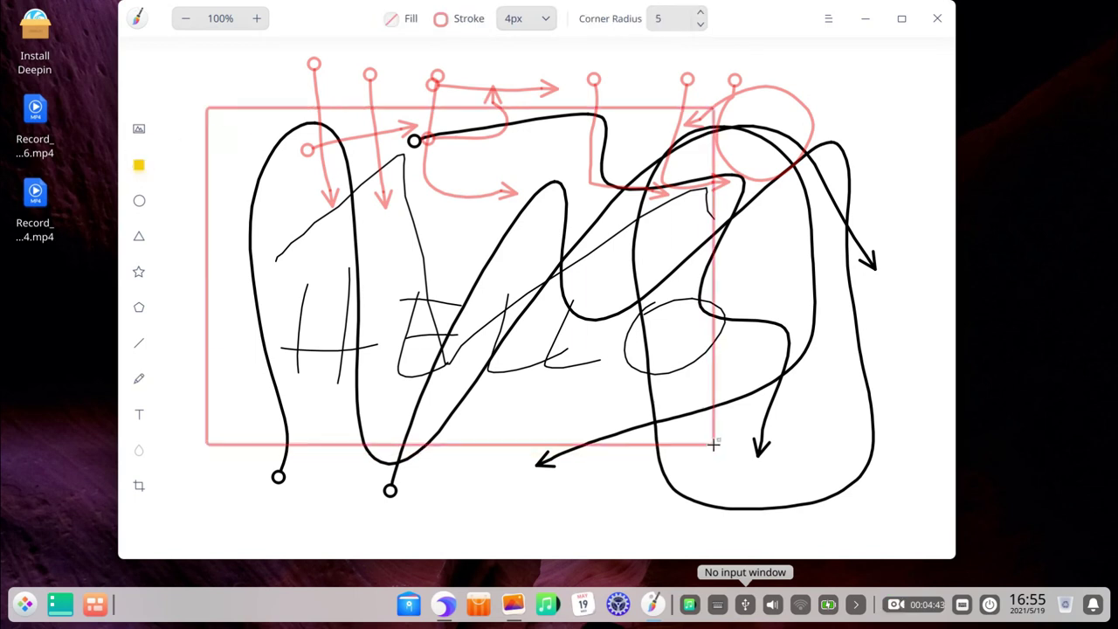
left_click_drag(905, 449, 574, 237)
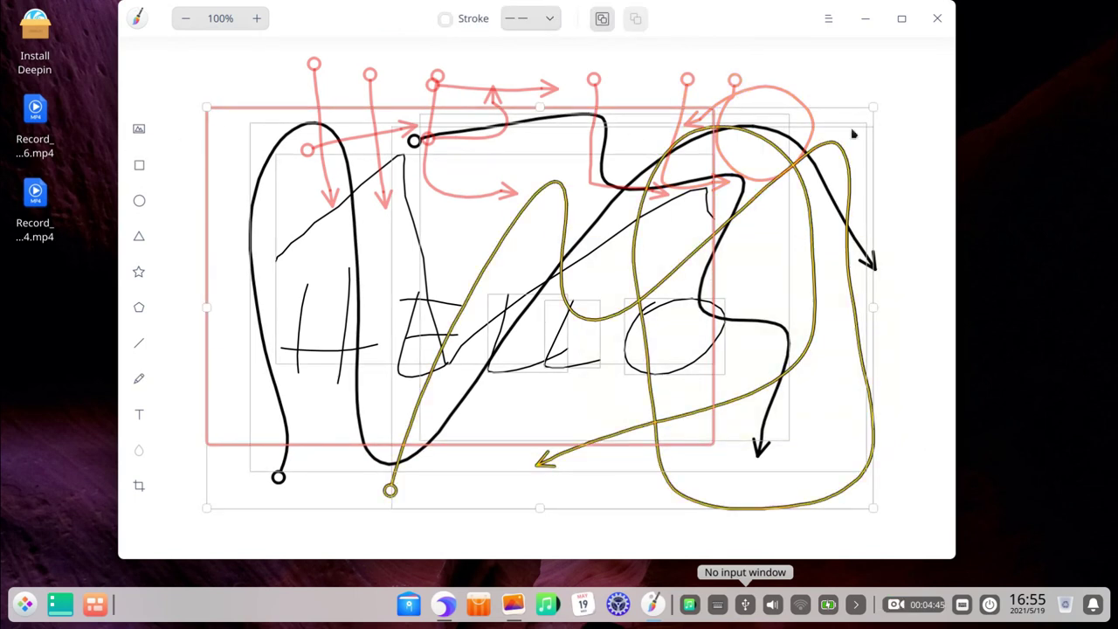
mouse_move(835, 120)
left_mouse_down()
mouse_move(534, 259)
mouse_move(489, 396)
left_mouse_up()
mouse_move(448, 444)
left_mouse_down()
mouse_move(591, 398)
mouse_move(789, 309)
left_mouse_up()
left_click(488, 239)
left_click_drag(497, 441, 189, 200)
mouse_move(374, 135)
left_mouse_down()
mouse_move(387, 239)
mouse_move(358, 145)
left_mouse_up()
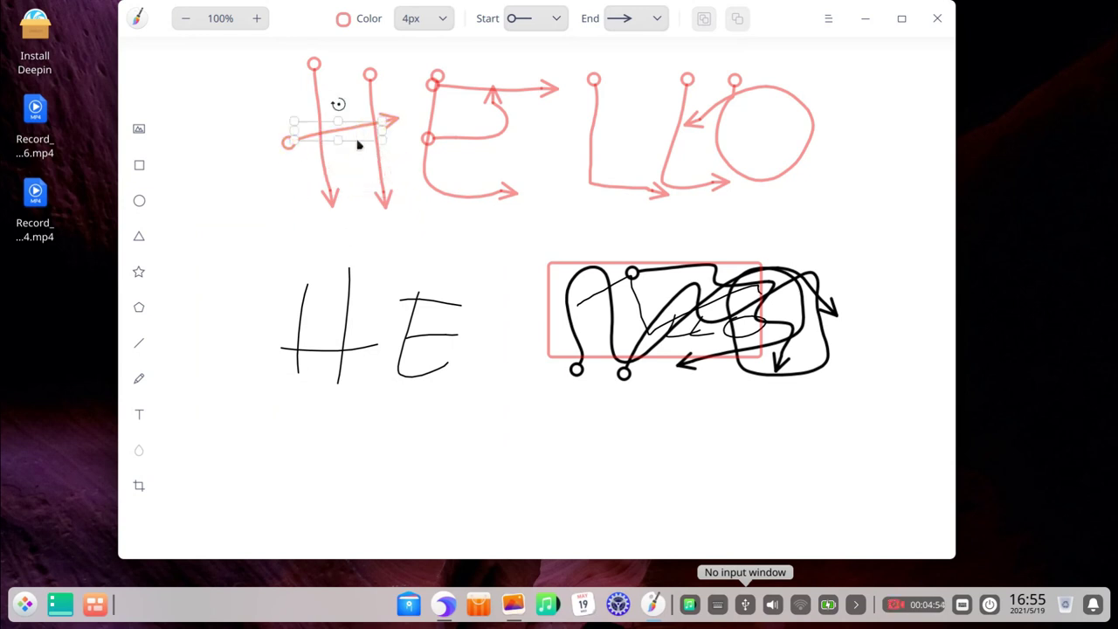
- Close Draw discarding the drawing, and launch Text Editor from the launcher
left_click(937, 21)
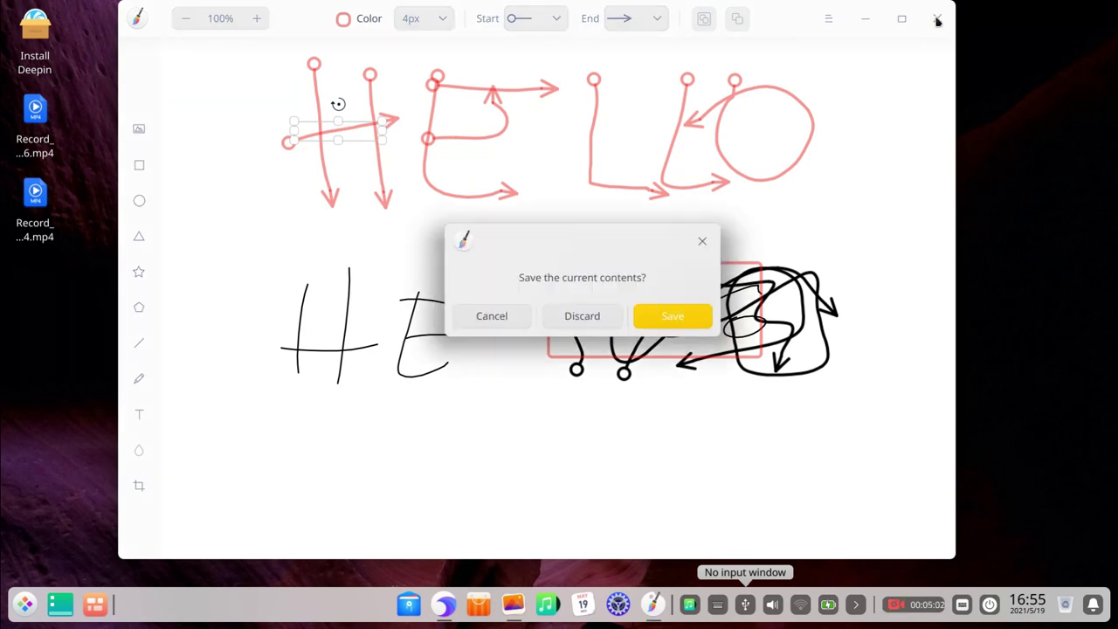
left_click(583, 320)
left_click(24, 604)
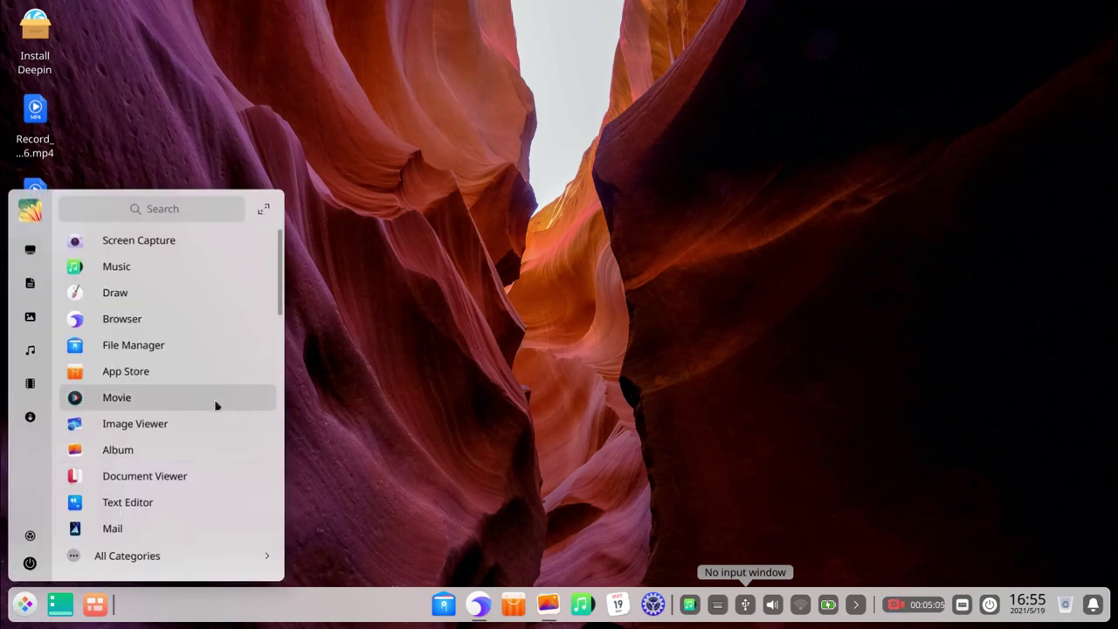
scroll(222, 387, "down", 1)
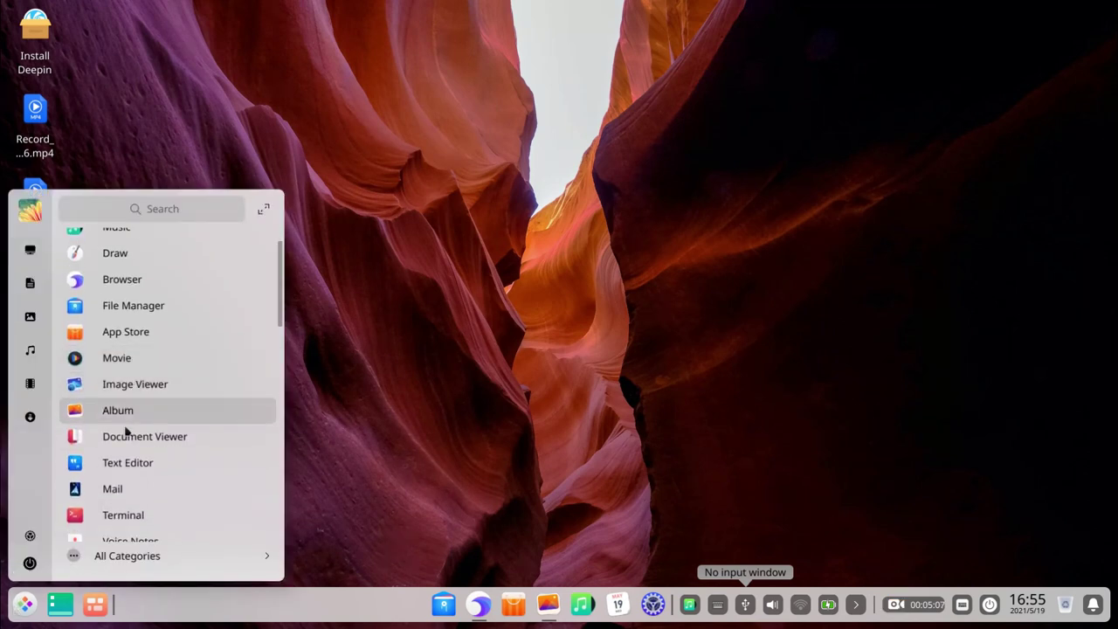
left_click(127, 463)
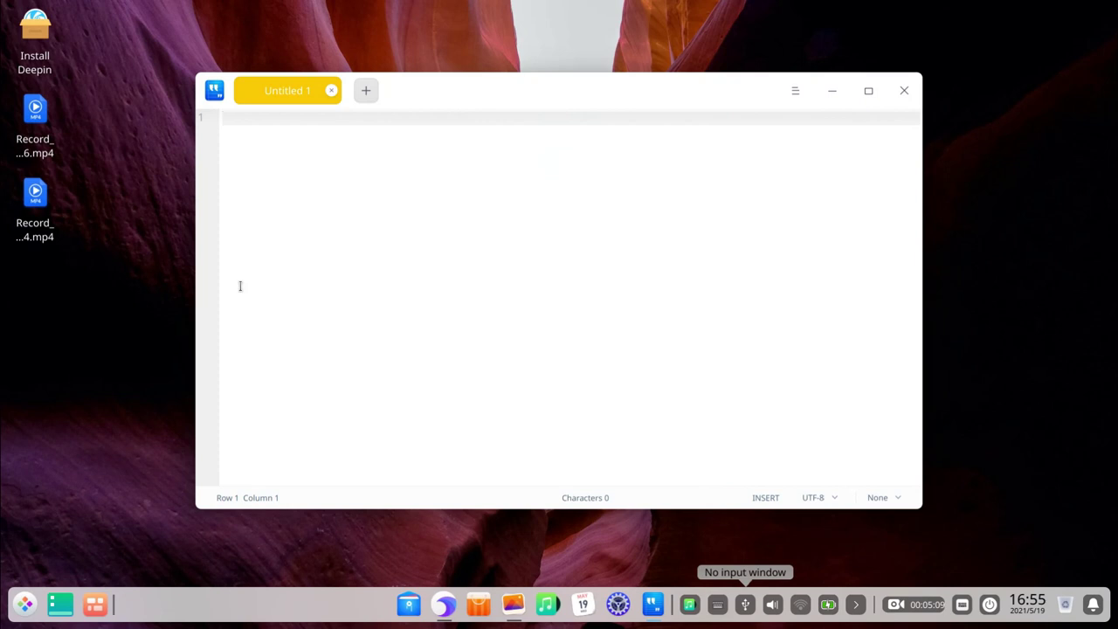
- Type 'ueoa uo aeu aoe u ao', duplicate it by copy-pasting, and enlarge the font
key("Return")
type("ueoa uo aeu aoe u ao")
key("ctrl+a")
key("ctrl+c")
key("ctrl+v")
key("ctrl+v")
key("ctrl+v")
key("ctrl+v")
key("ctrl+v")
key("ctrl+v")
key("ctrl+v")
key("ctrl+v")
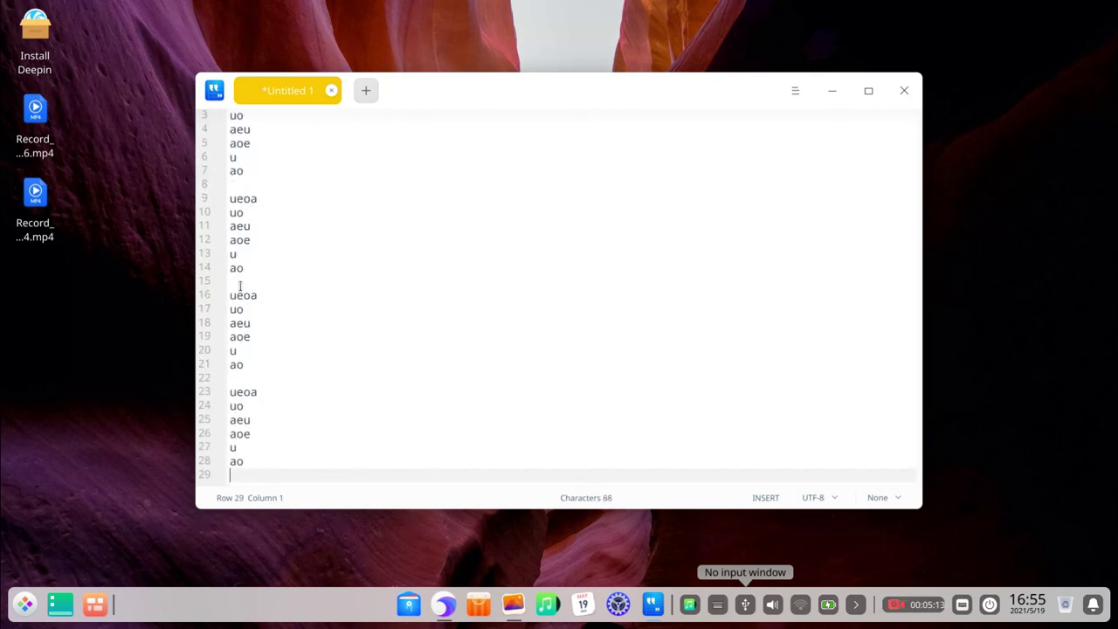
left_click(241, 286)
scroll(464, 300, "up", 2)
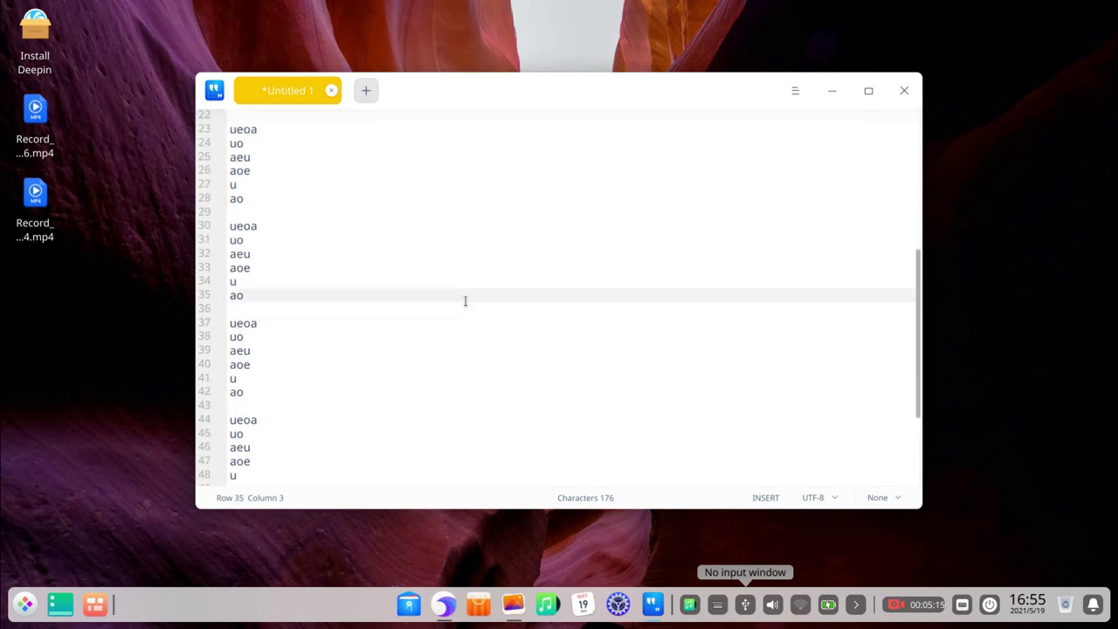
key("ctrl+equal")
key("ctrl+equal")
key("ctrl+equal")
key("ctrl+equal")
- Select text spans from uo through aoe and from row 25 through row 27
left_click(389, 230)
key("Down")
key("Down")
key("Down")
key("Down")
key("Down")
scroll(487, 263, "down", 3)
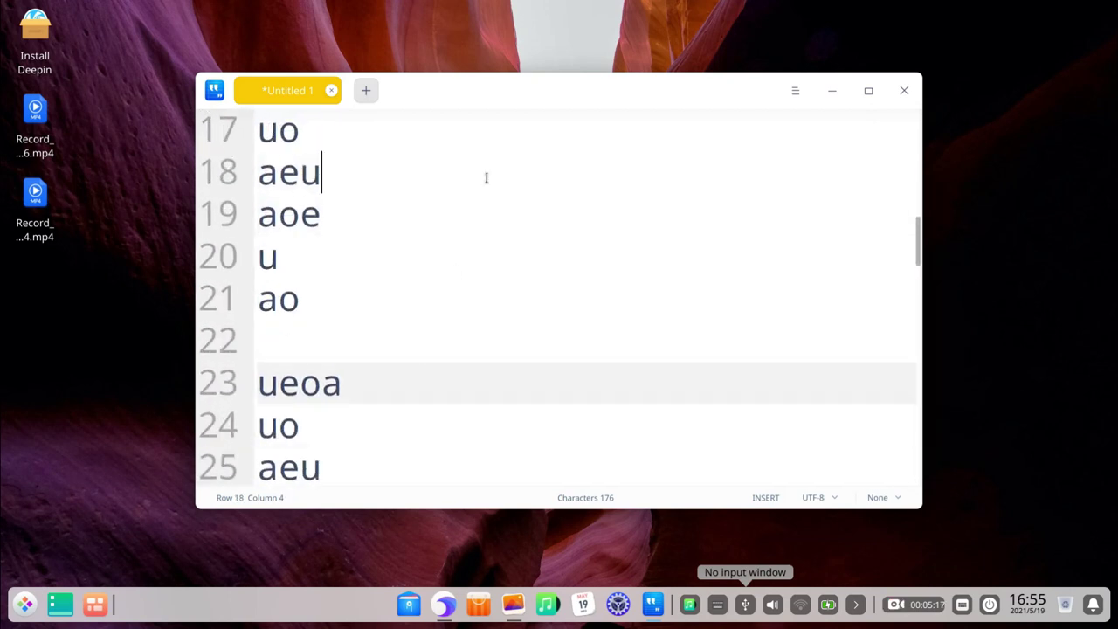
scroll(512, 358, "up", 1)
left_click(514, 375)
left_click(305, 341)
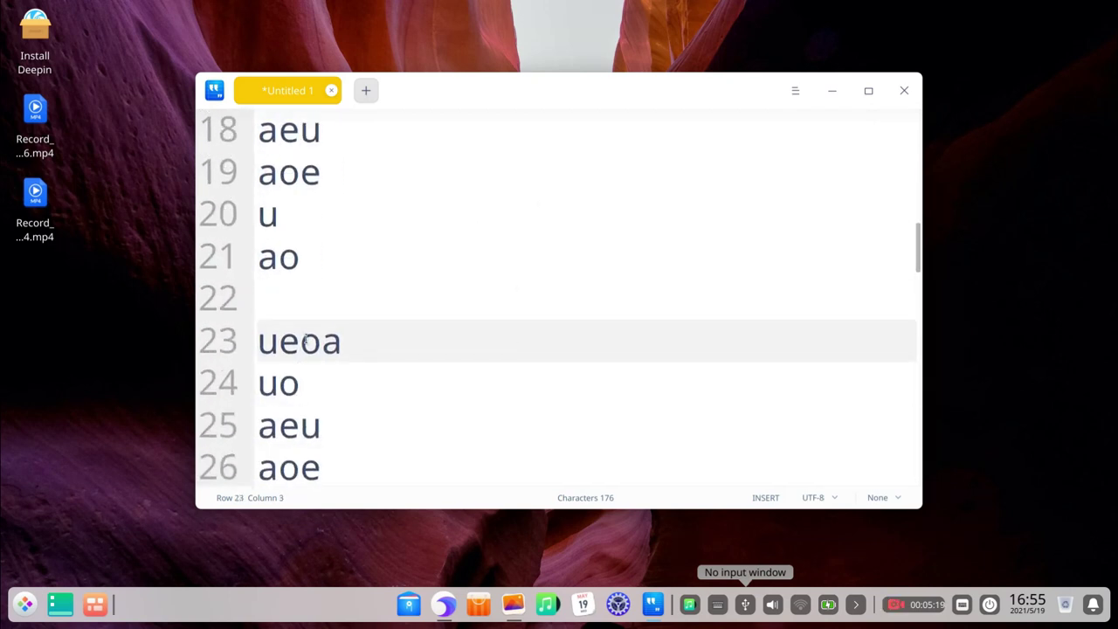
right_click(319, 352)
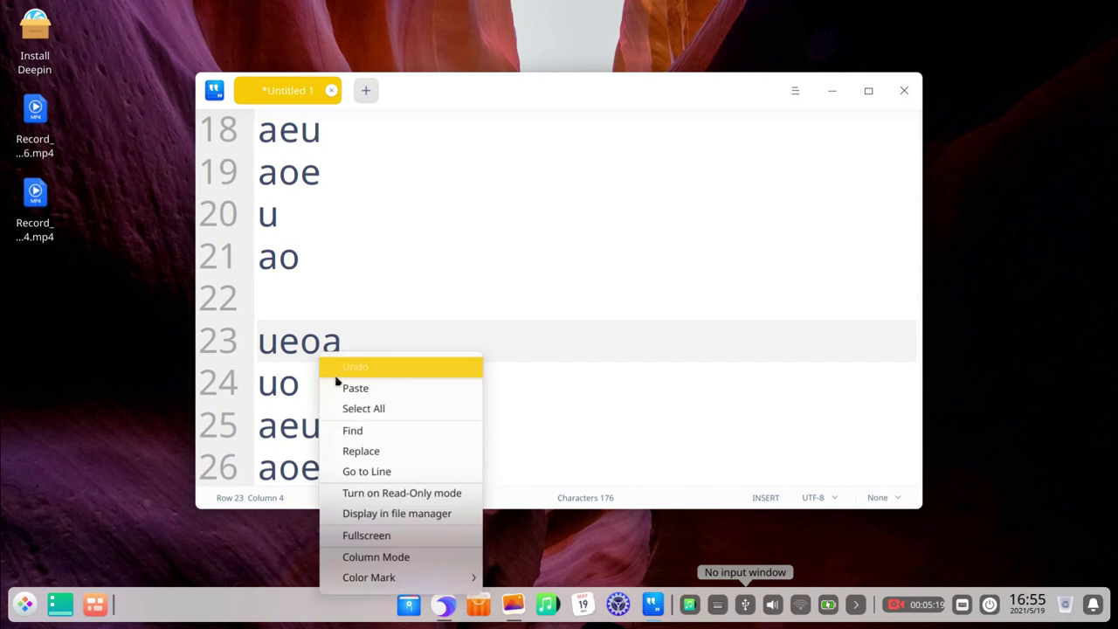
left_click(257, 406)
left_click(297, 340)
left_click_drag(310, 384, 505, 395)
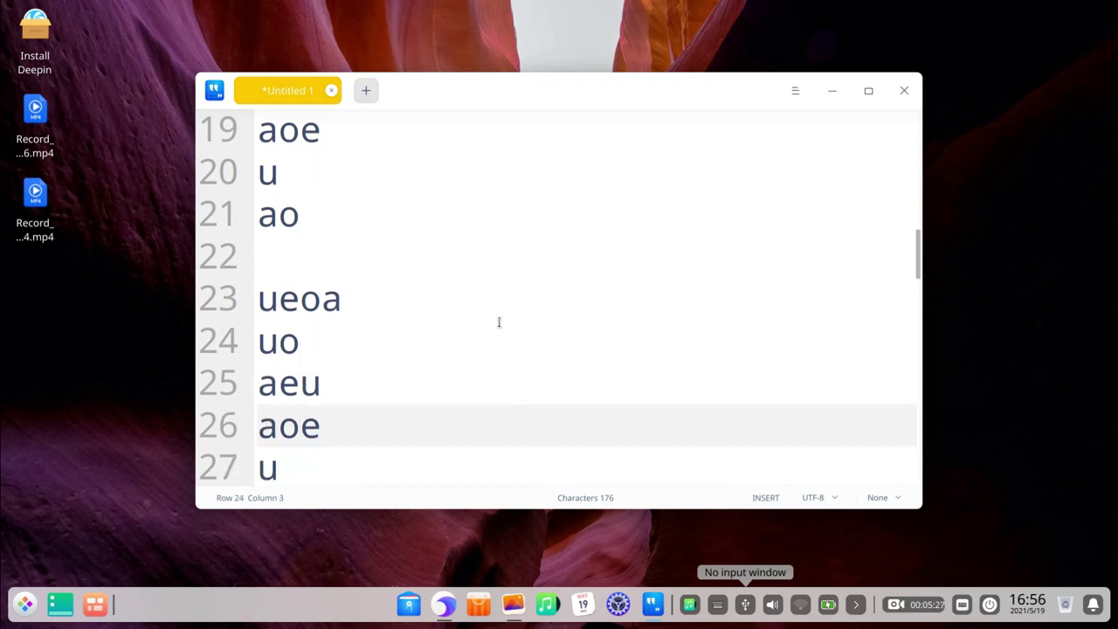
scroll(499, 323, "down", 1)
left_click_drag(297, 332, 291, 422)
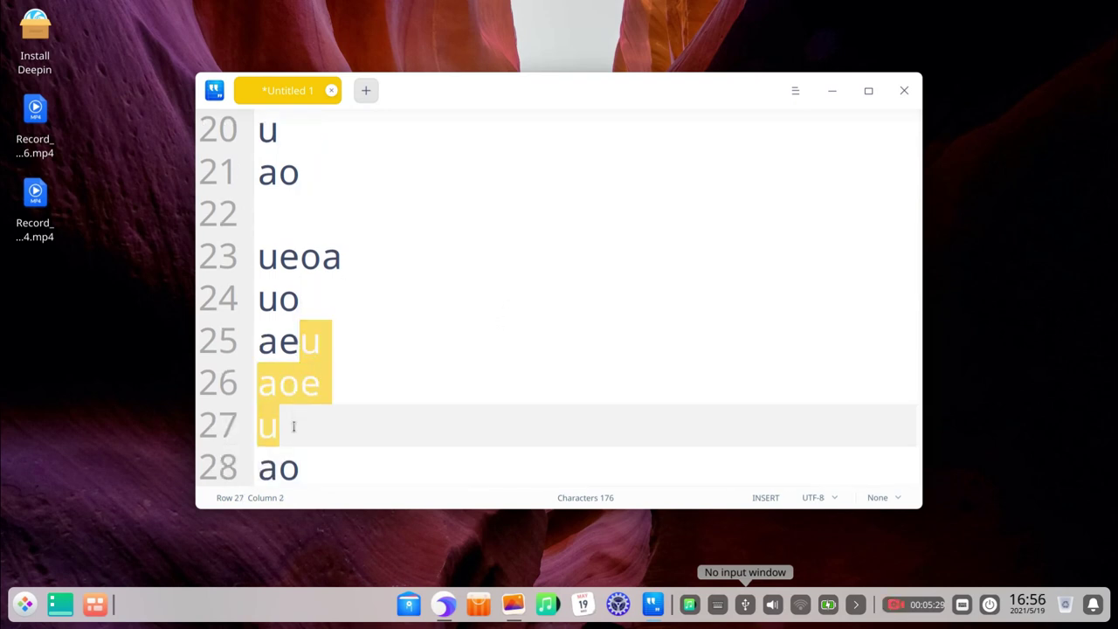
- Select the word aoe and switch the editor to the Dark Theme
right_click(310, 387)
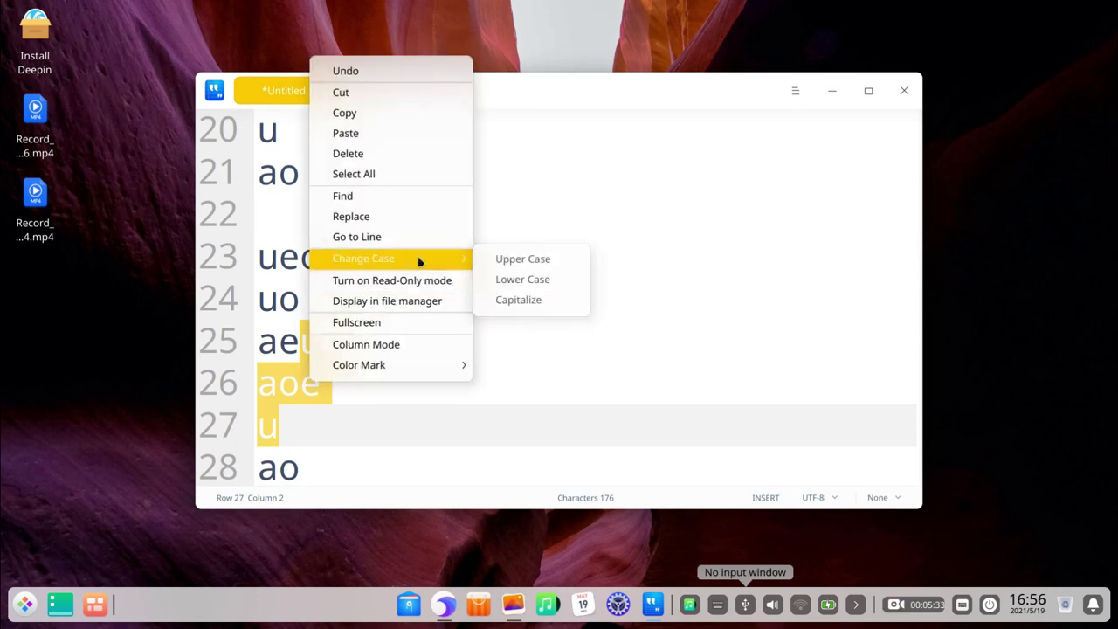
double_click(282, 403)
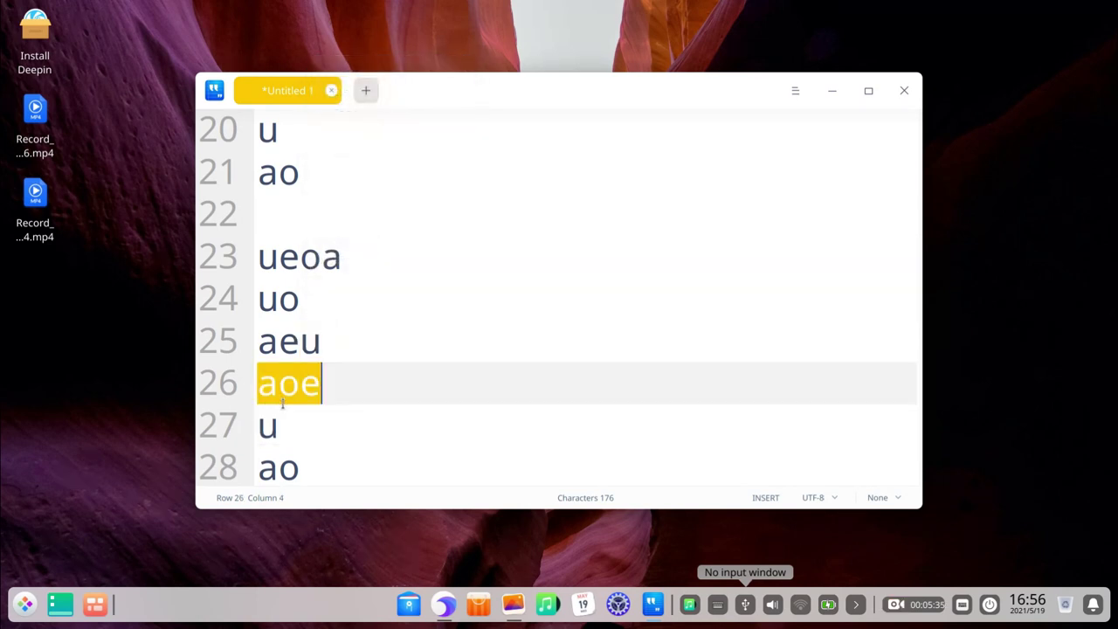
left_click(795, 92)
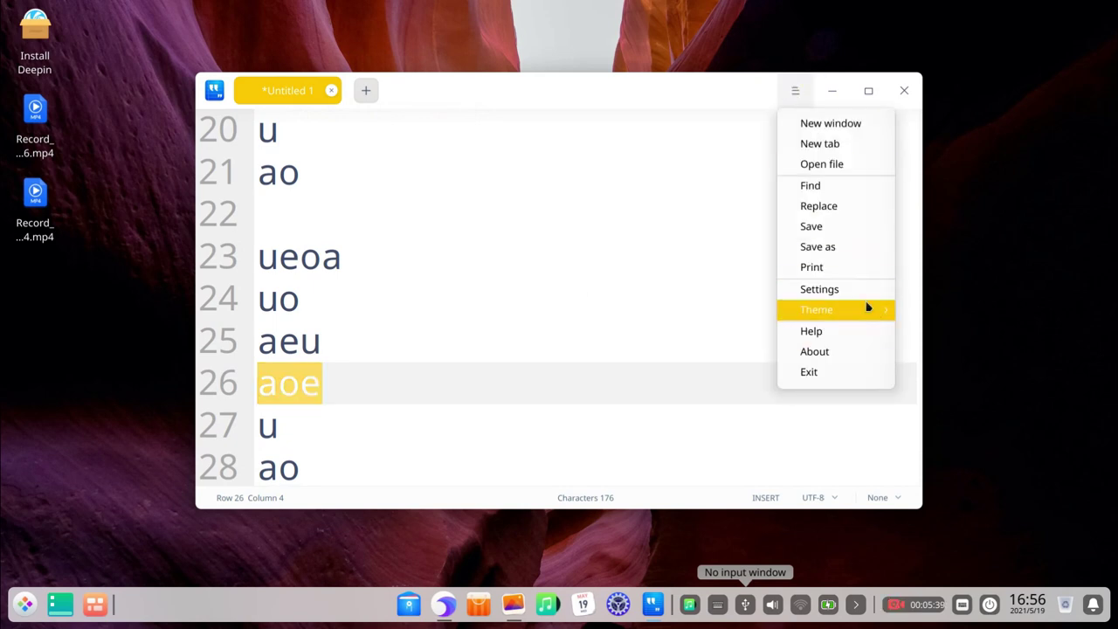
mouse_move(862, 307)
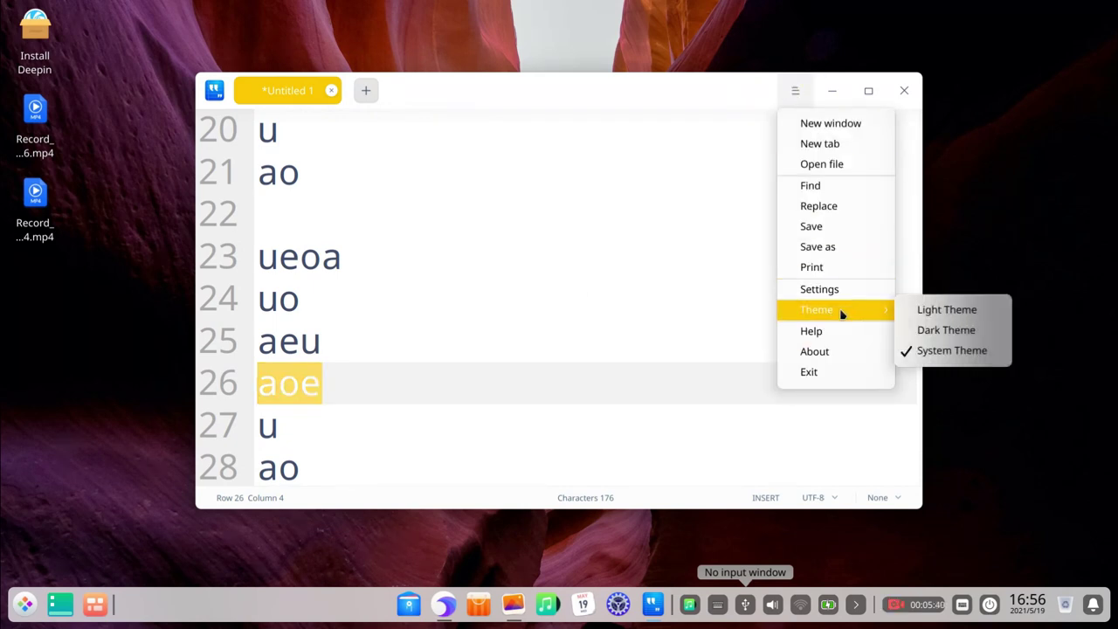
left_click(936, 334)
- Create a new Untitled 2 document and switch between it and Untitled 1
left_click_drag(582, 93, 512, 62)
scroll(701, 343, "down", 10)
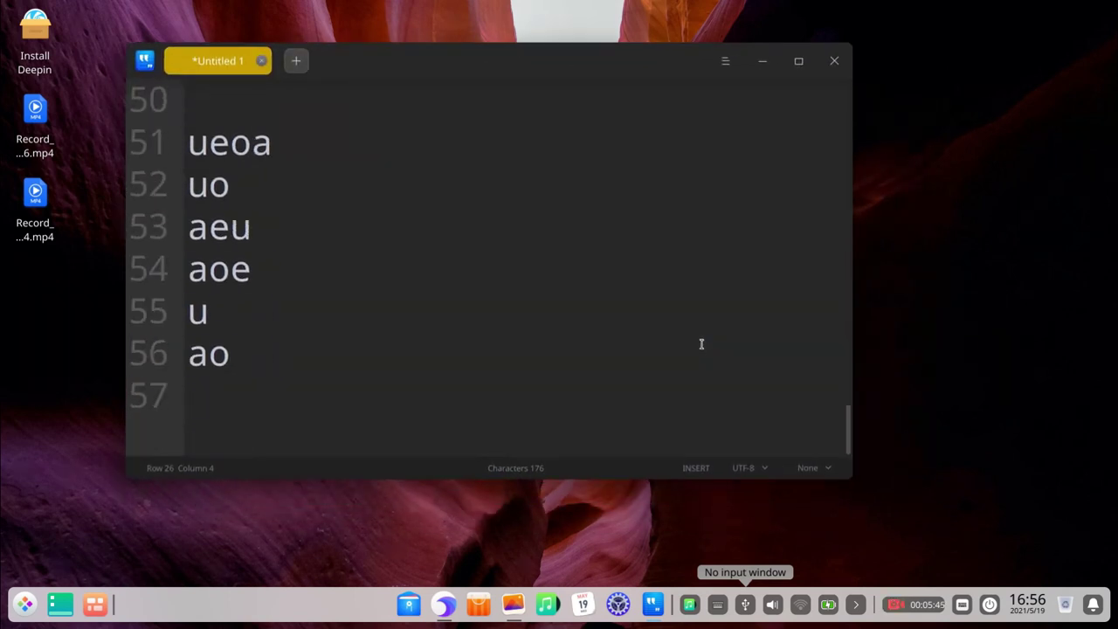
left_click(295, 62)
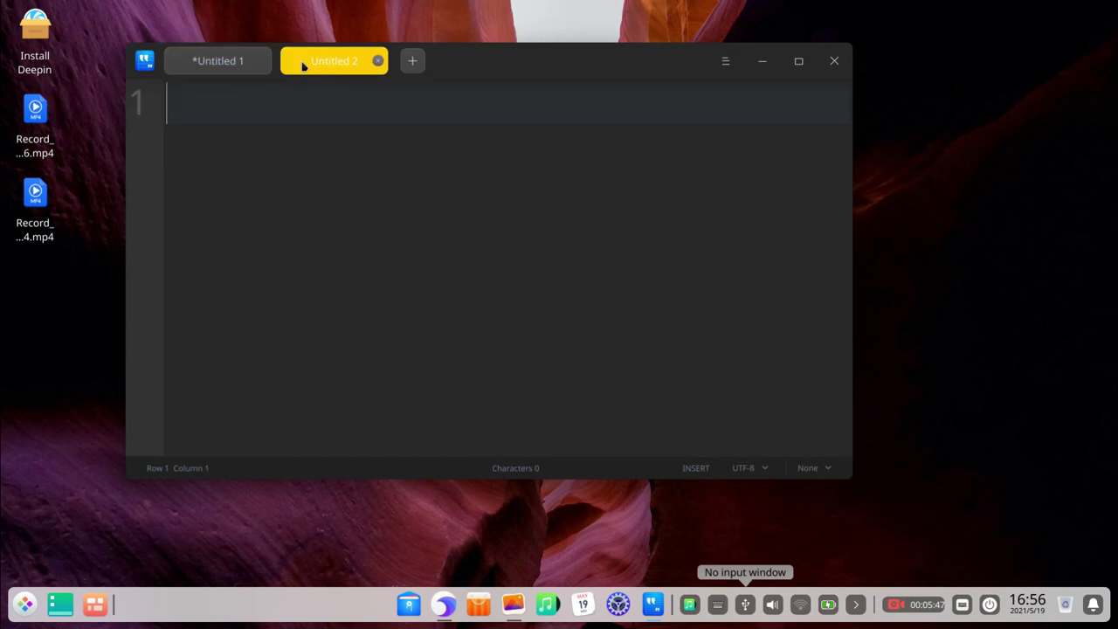
left_click(201, 57)
left_click(352, 60)
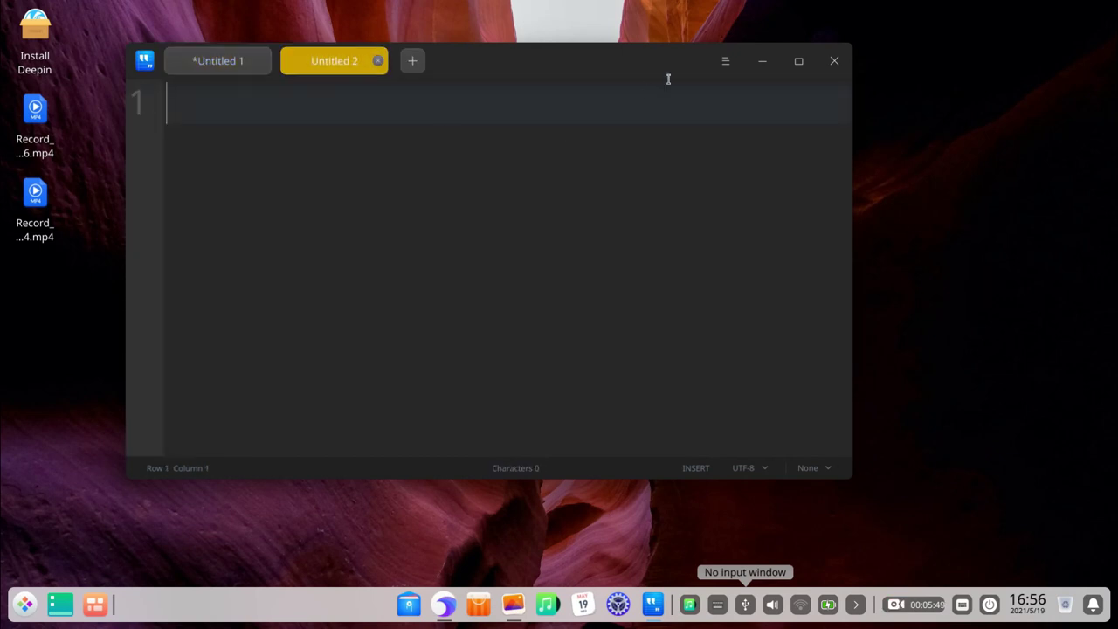
- Enlarge the editor window, browsing the main options menu without choosing anything
left_click(725, 61)
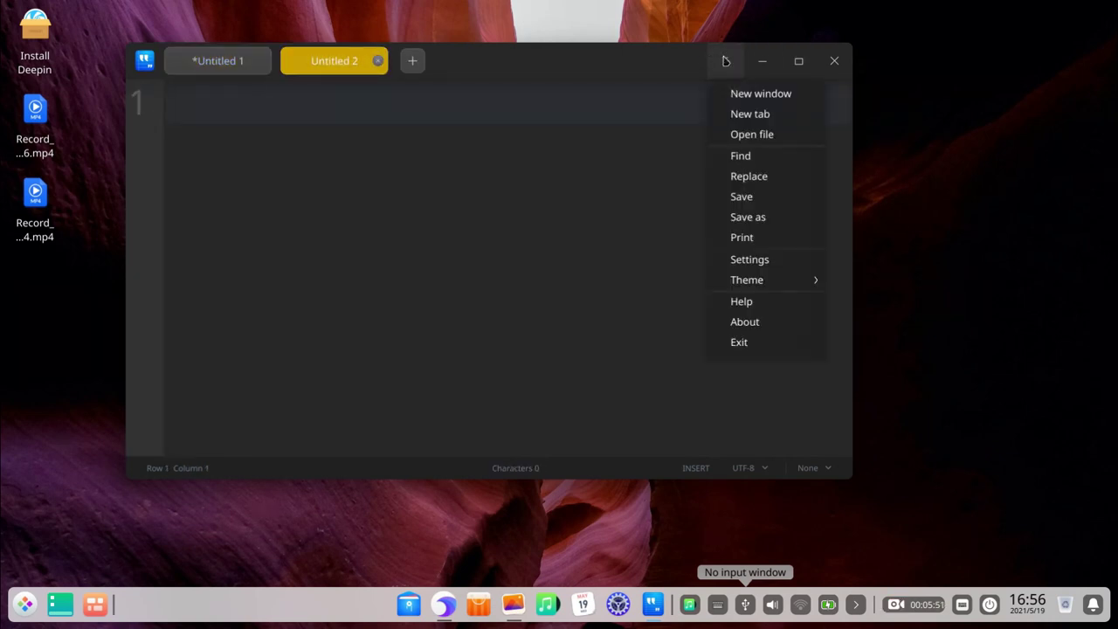
left_click(770, 175)
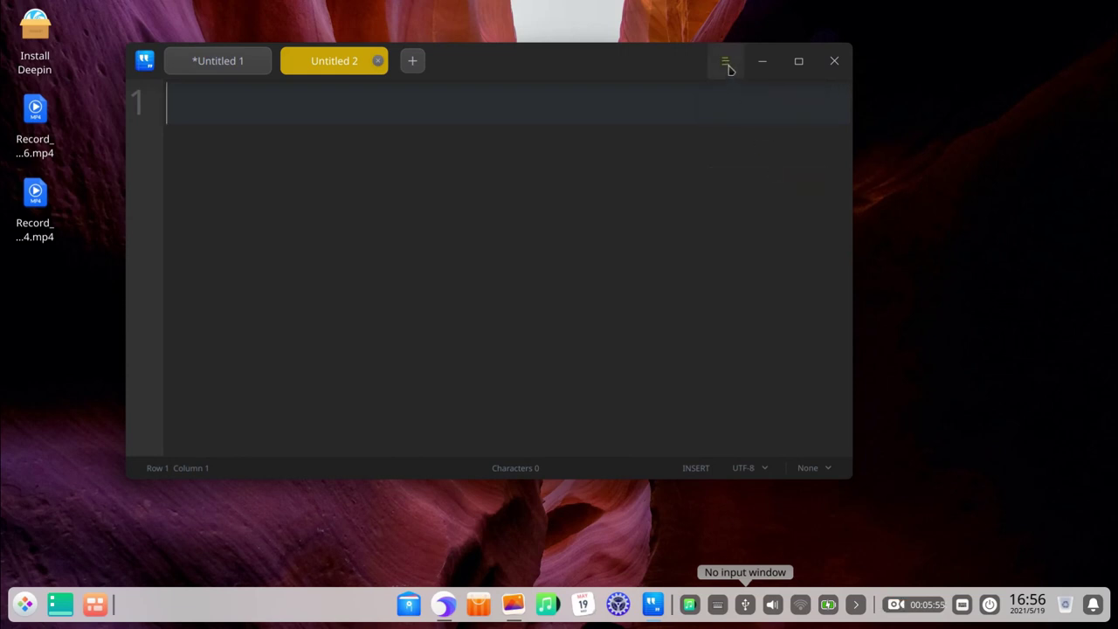
left_click(726, 65)
left_click(756, 177)
left_click(725, 63)
left_click(715, 165)
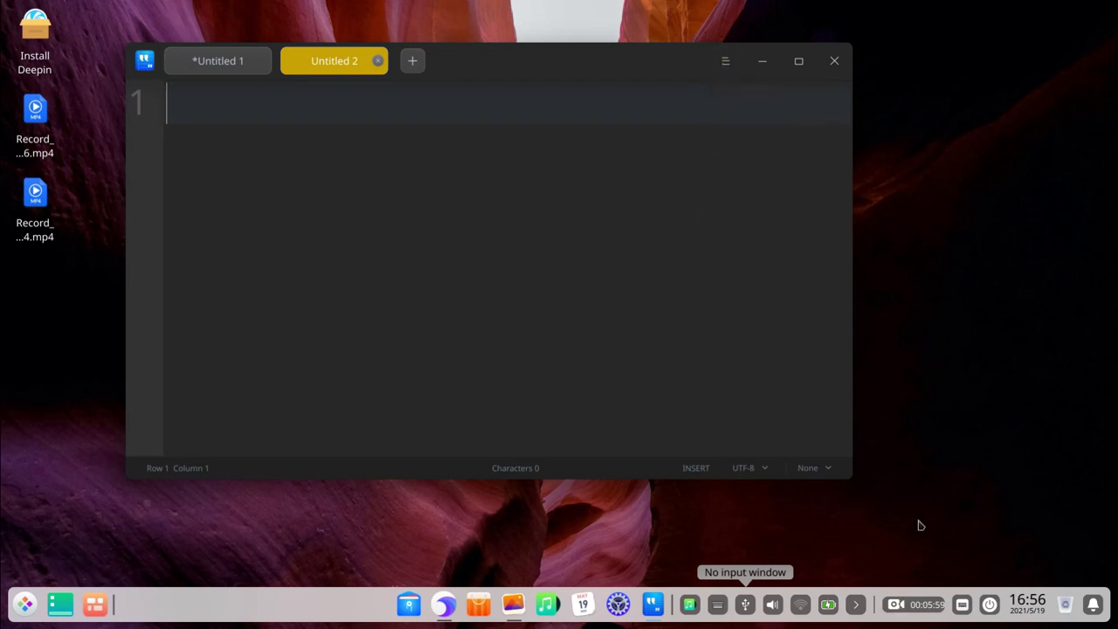
left_click_drag(846, 476, 954, 520)
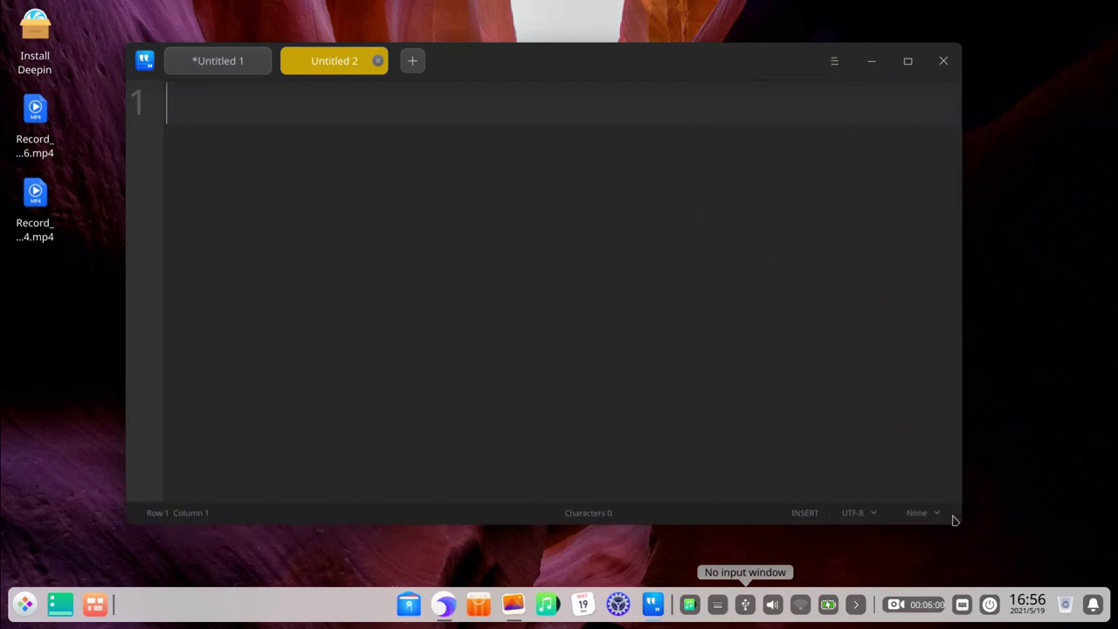
left_click(832, 68)
left_click(497, 102)
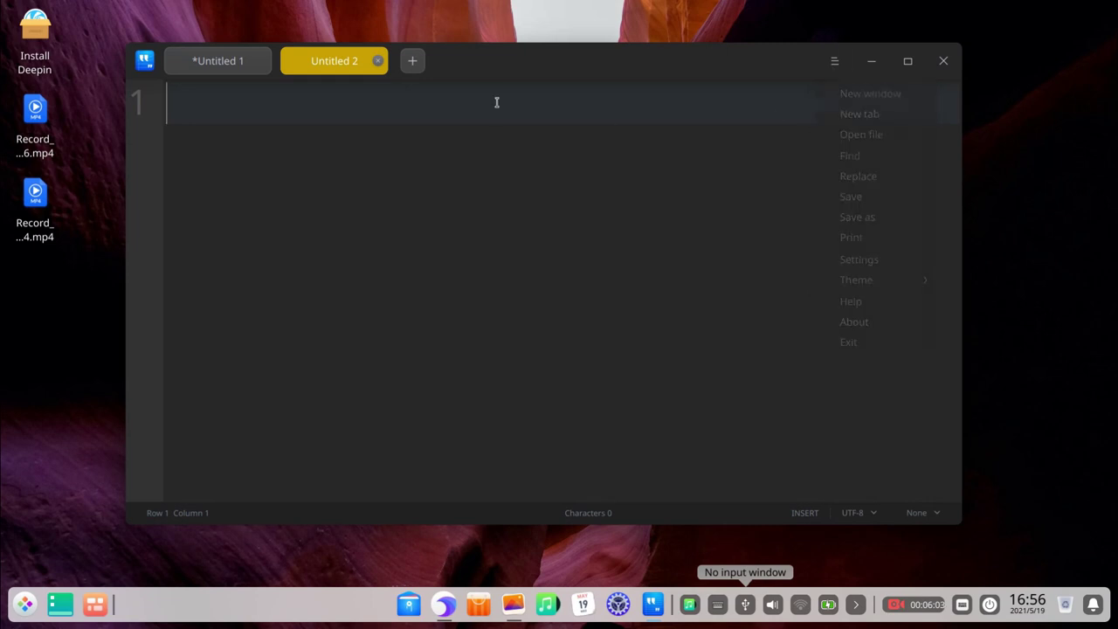
- Switch between Untitled 1 and the empty Untitled 2, then close Text Editor
left_click(201, 52)
left_click(355, 70)
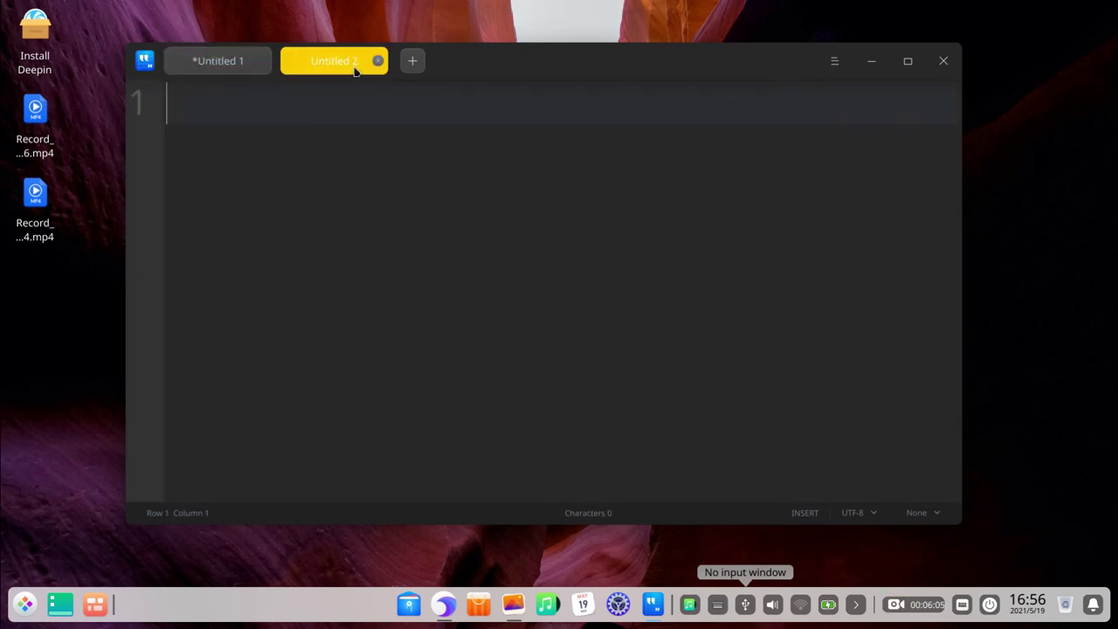
left_click(212, 70)
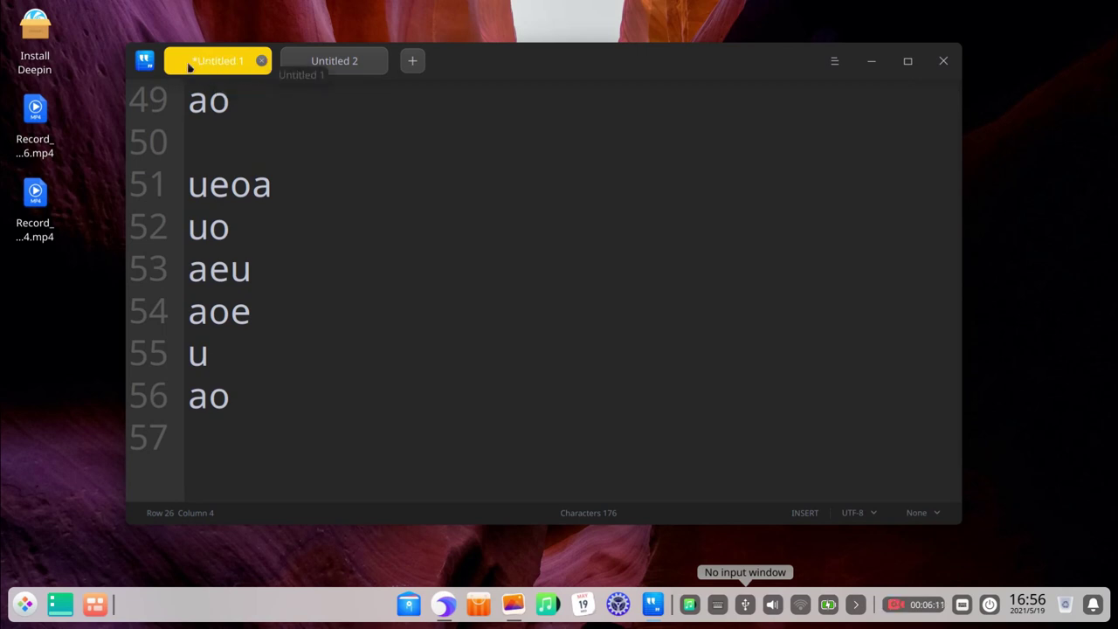
left_click(335, 70)
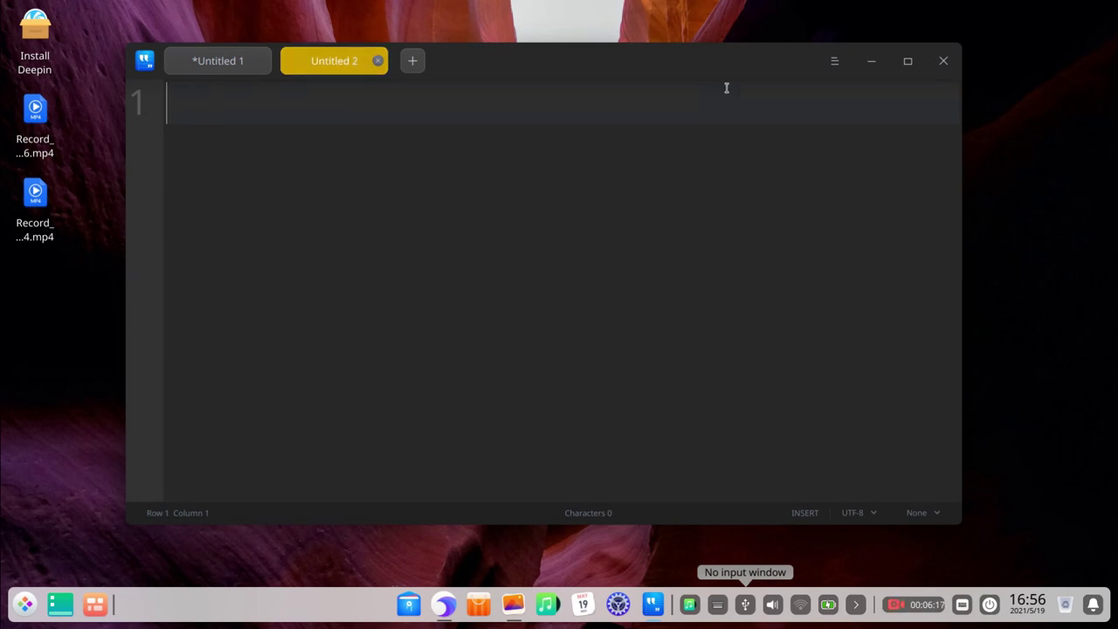
left_click(943, 61)
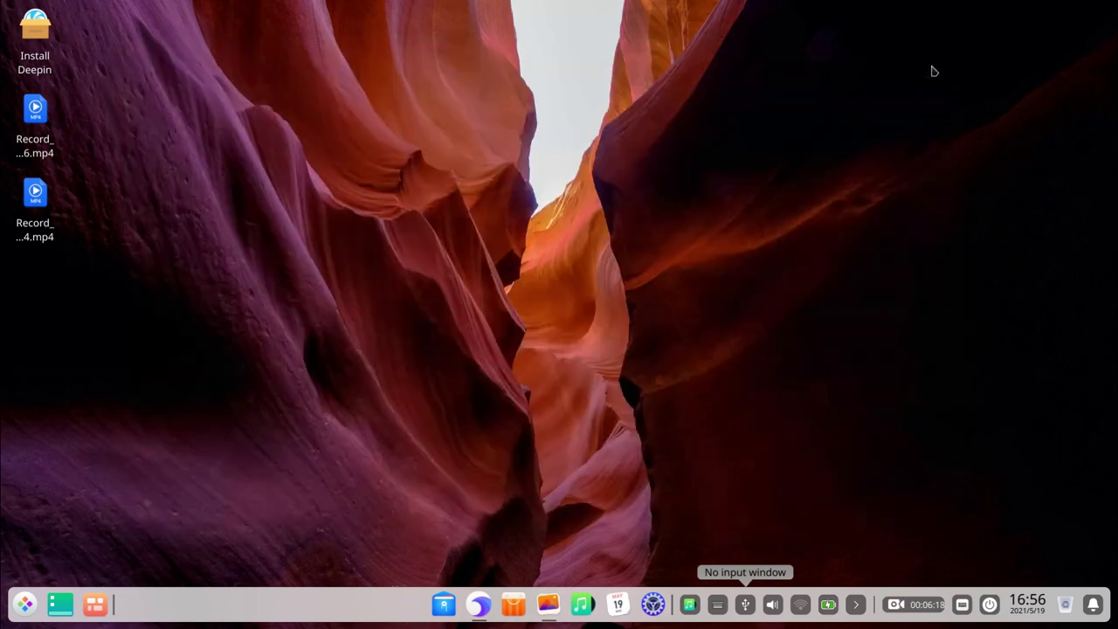
- Browse the launcher's app list, then show Disks with Deepin 20 at 90.5 MB of 95.3 MB used
left_click(25, 603)
scroll(122, 378, "down", 3)
scroll(122, 377, "down", 5)
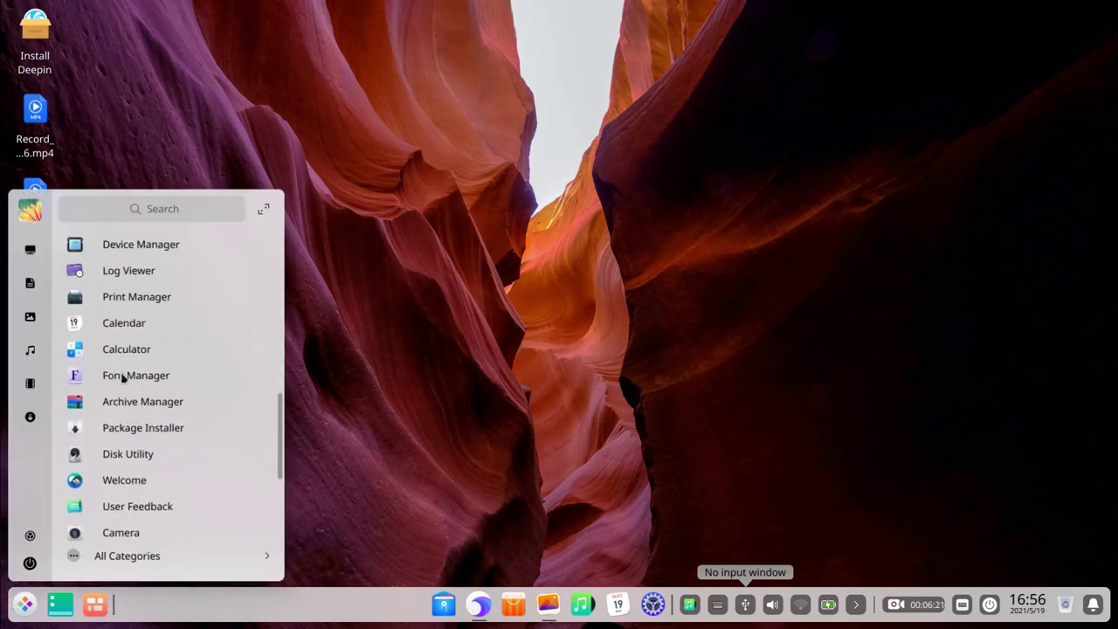
scroll(122, 377, "down", 5)
scroll(123, 378, "up", 6)
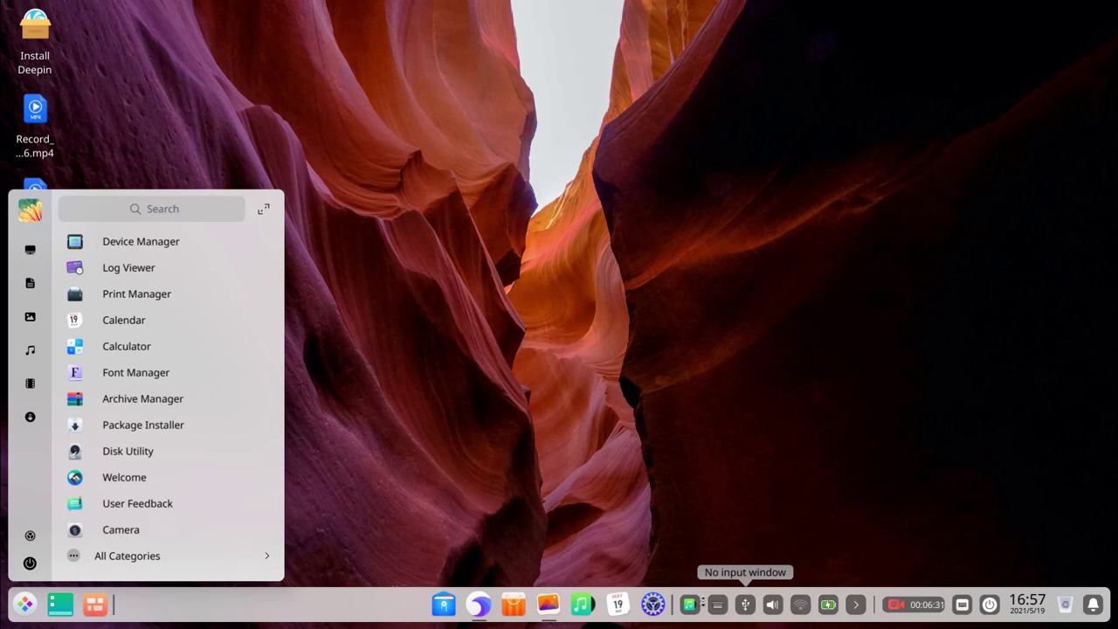
scroll(174, 451, "up", 4)
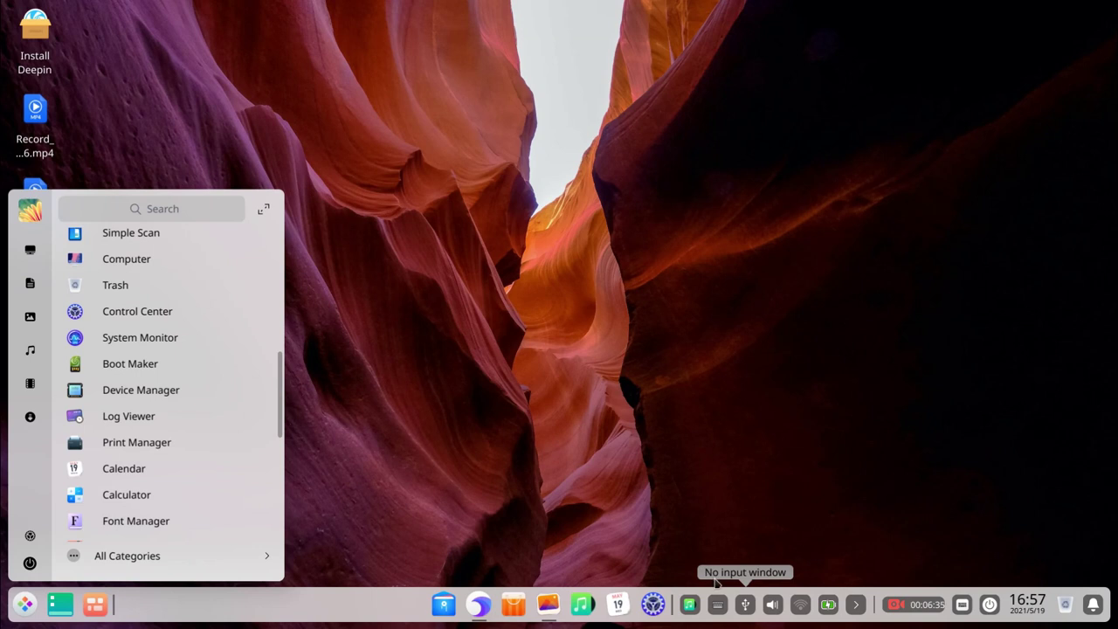
left_click(743, 611)
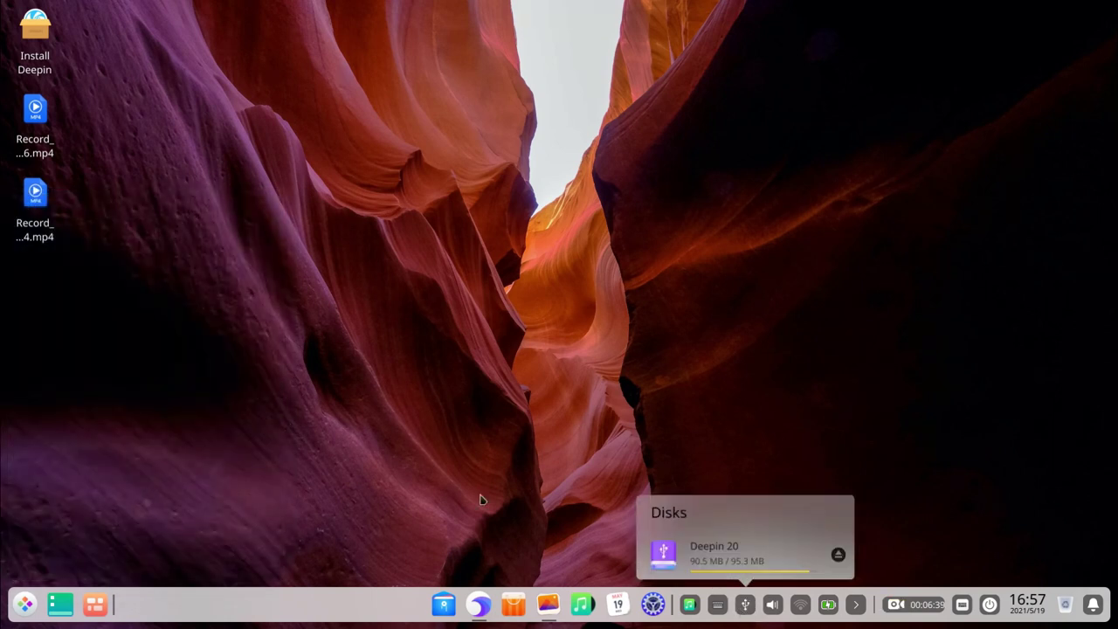
- Toggle the Disks panel off and on, then open the network panel with Wireless and Wired switches
left_click(743, 603)
left_click(750, 610)
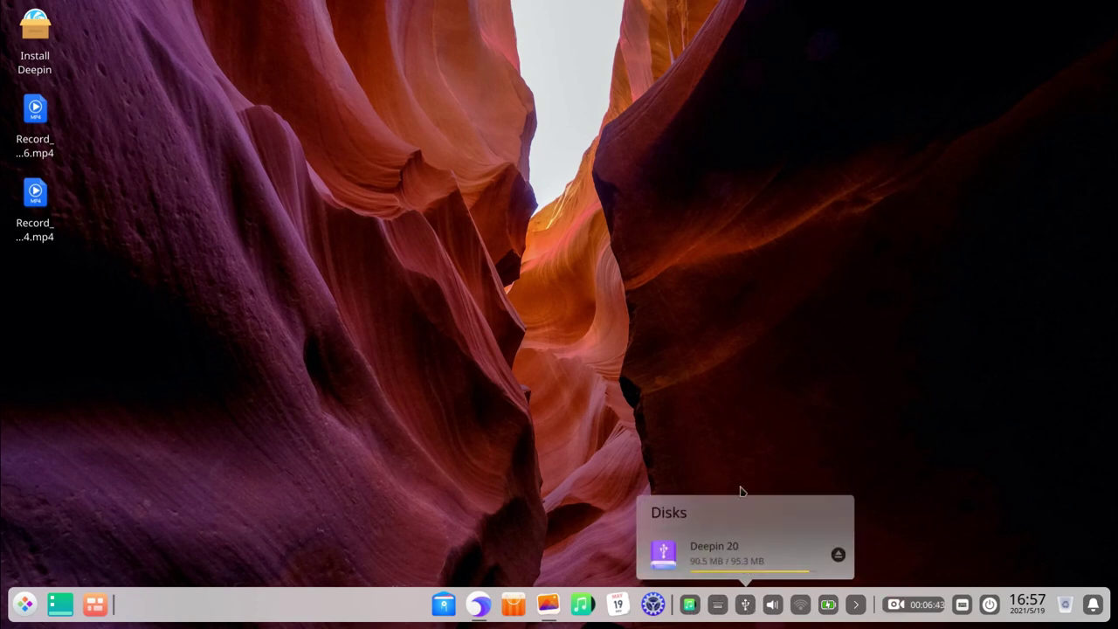
left_click(801, 604)
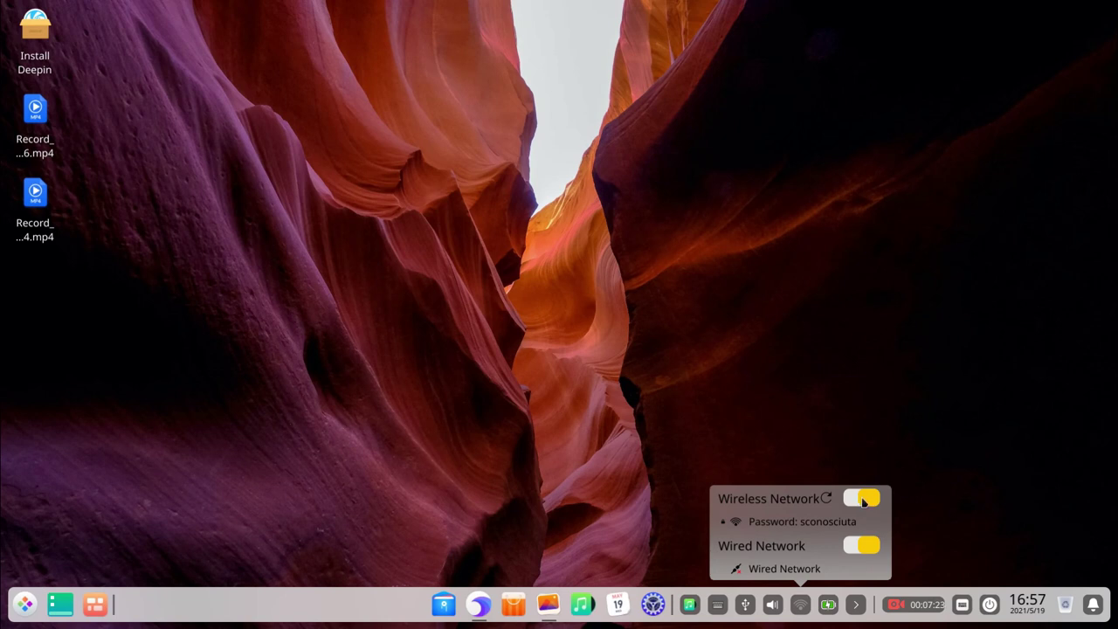
- Turn Wireless Network off and on twice, closing and reopening the network panel in between
left_click(860, 499)
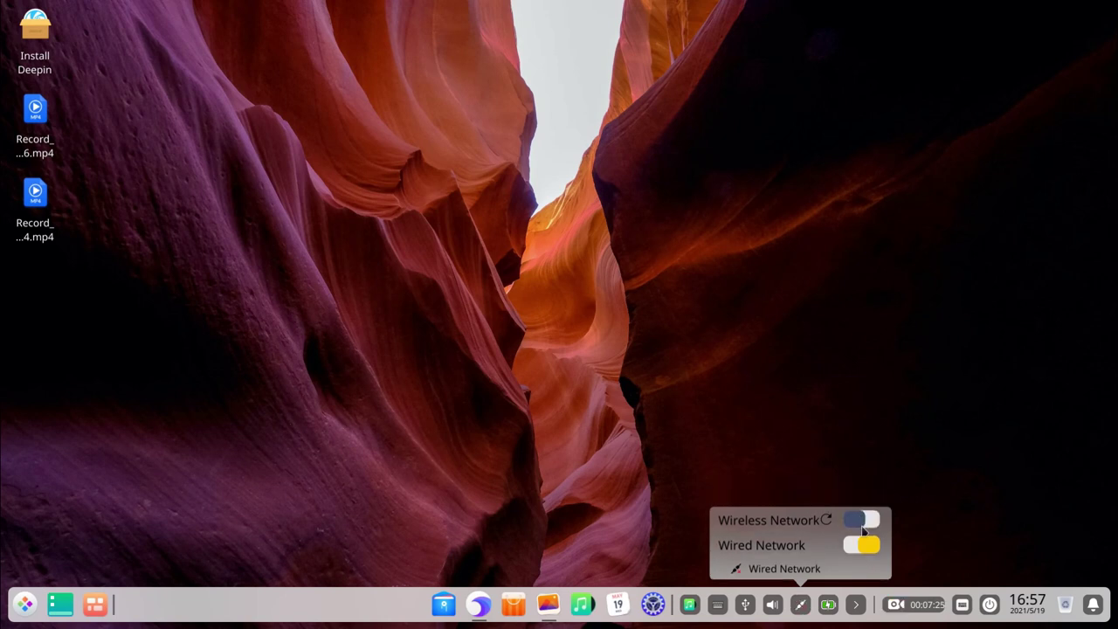
left_click(862, 524)
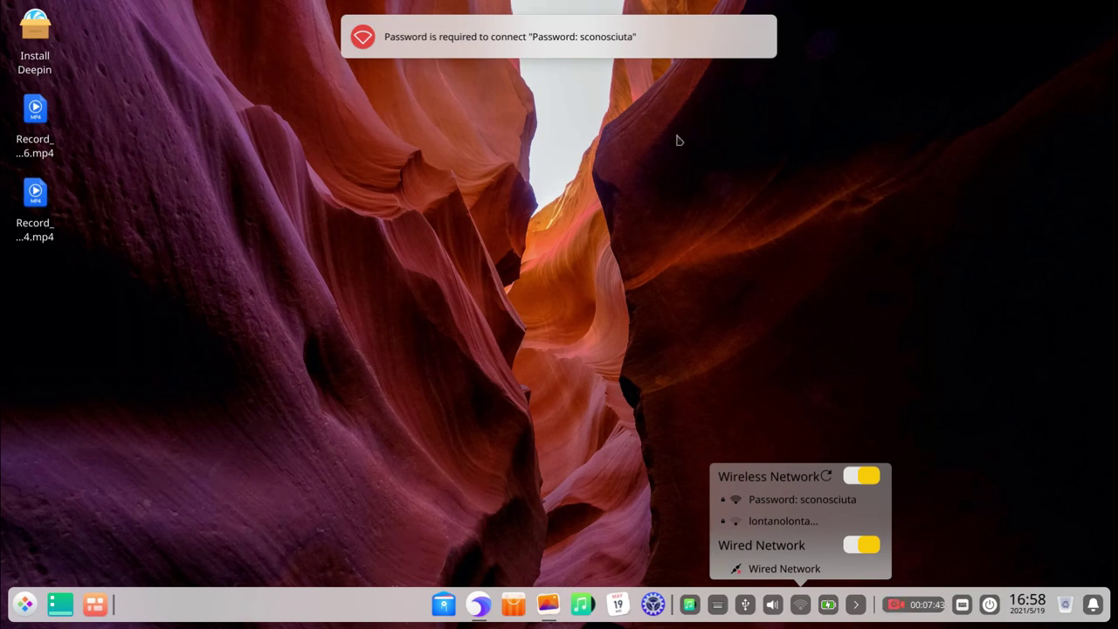
left_click(680, 139)
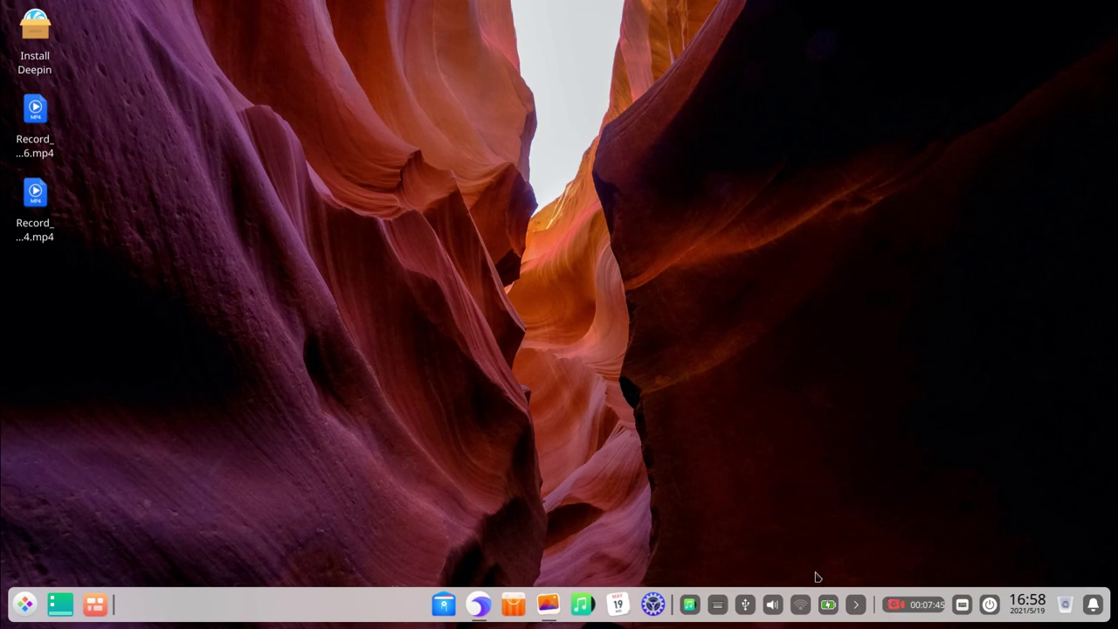
left_click(800, 605)
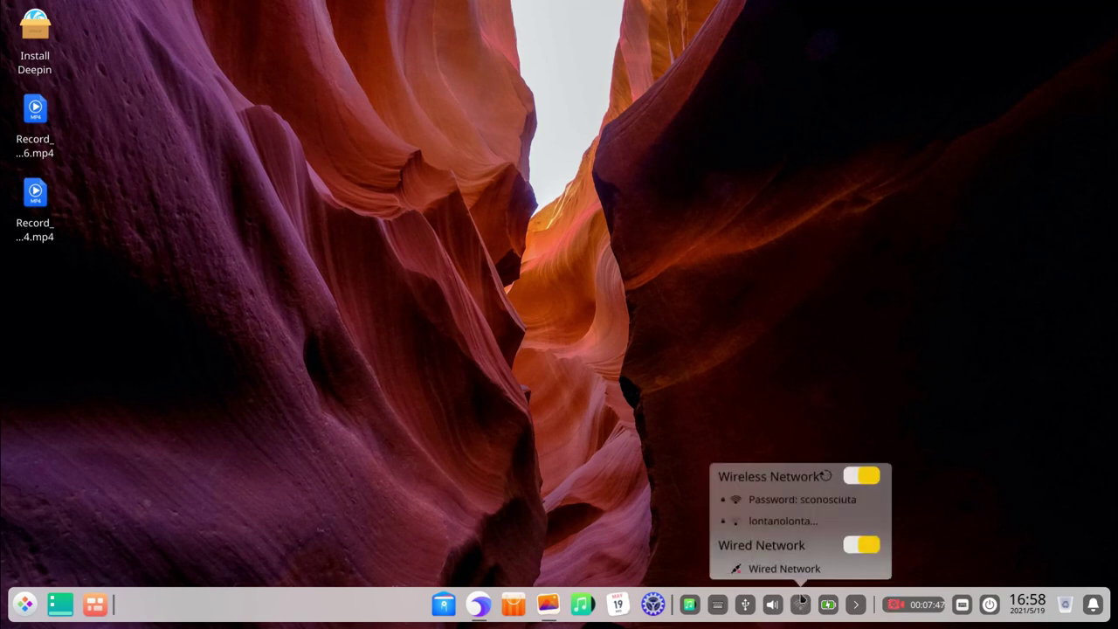
left_click(862, 475)
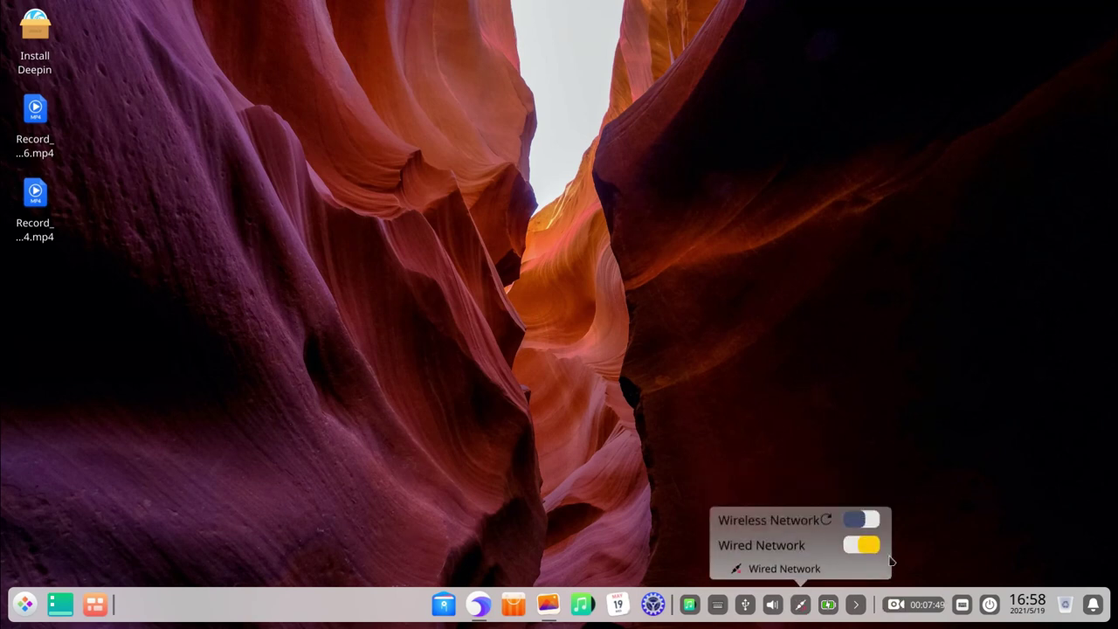
left_click(863, 519)
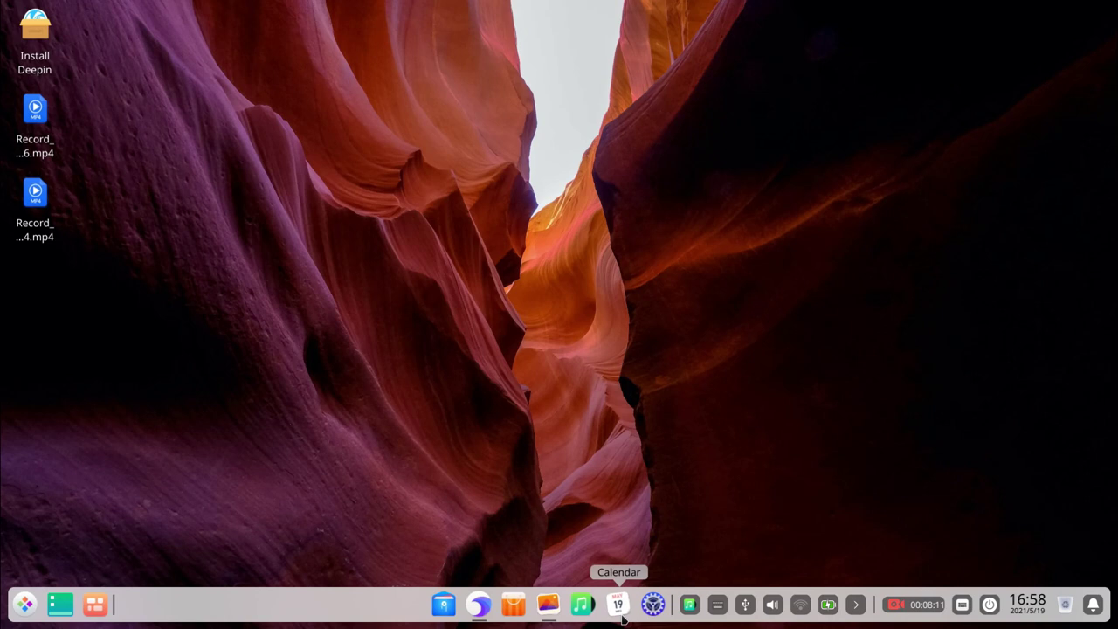
- Launch Welcome, reposition its window, and play the deepin 20 introduction video
left_click(24, 602)
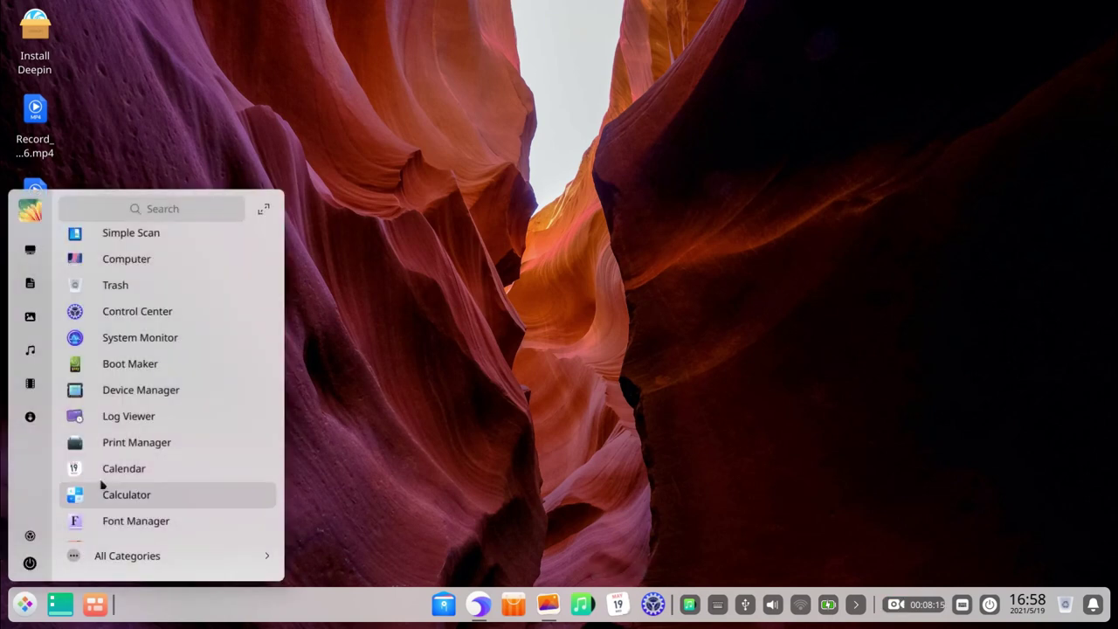
scroll(105, 472, "down", 2)
scroll(123, 468, "down", 4)
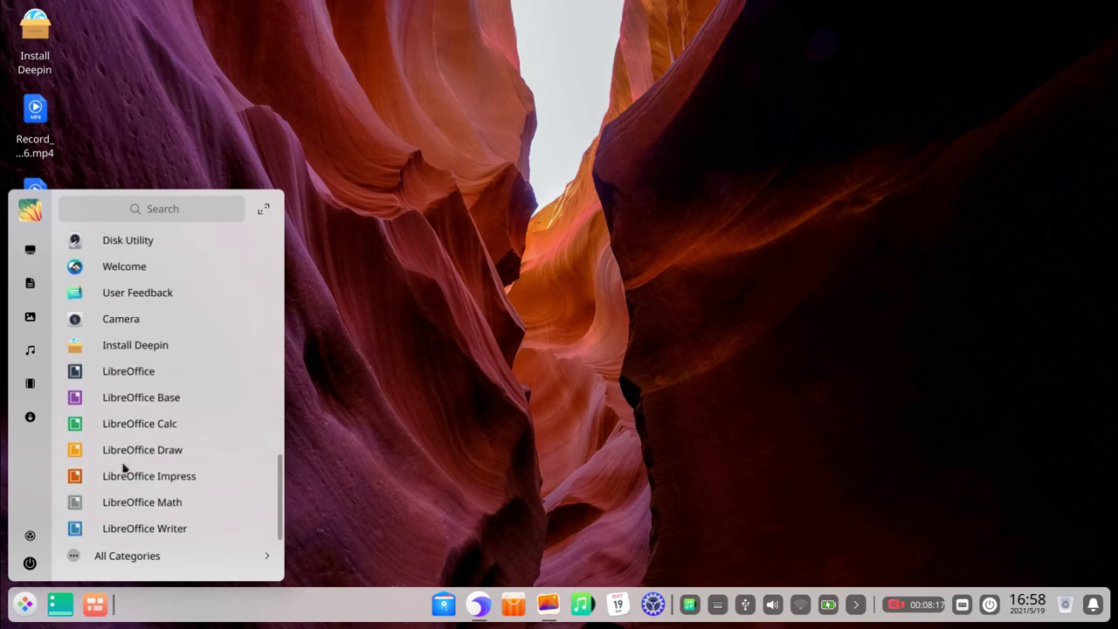
scroll(125, 463, "up", 2)
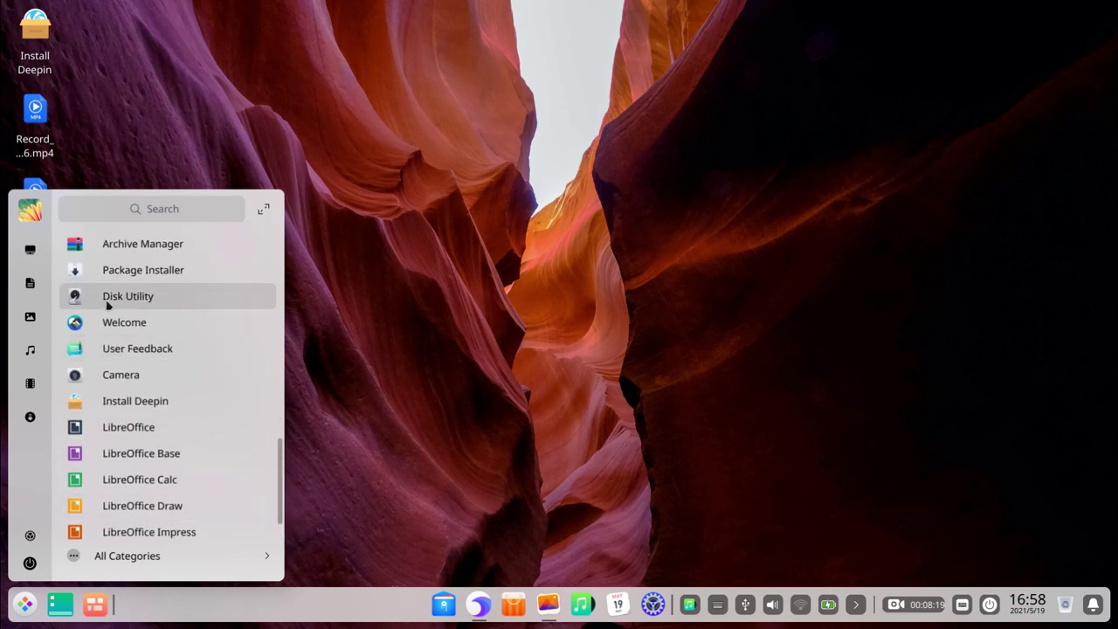
left_click(98, 325)
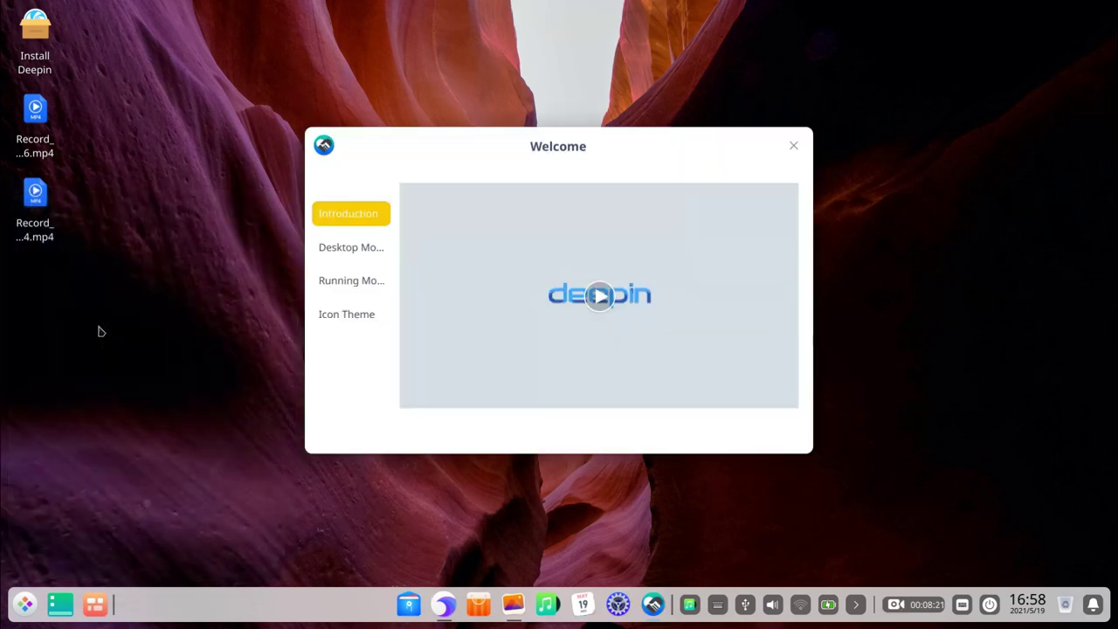
left_click_drag(439, 146, 344, 75)
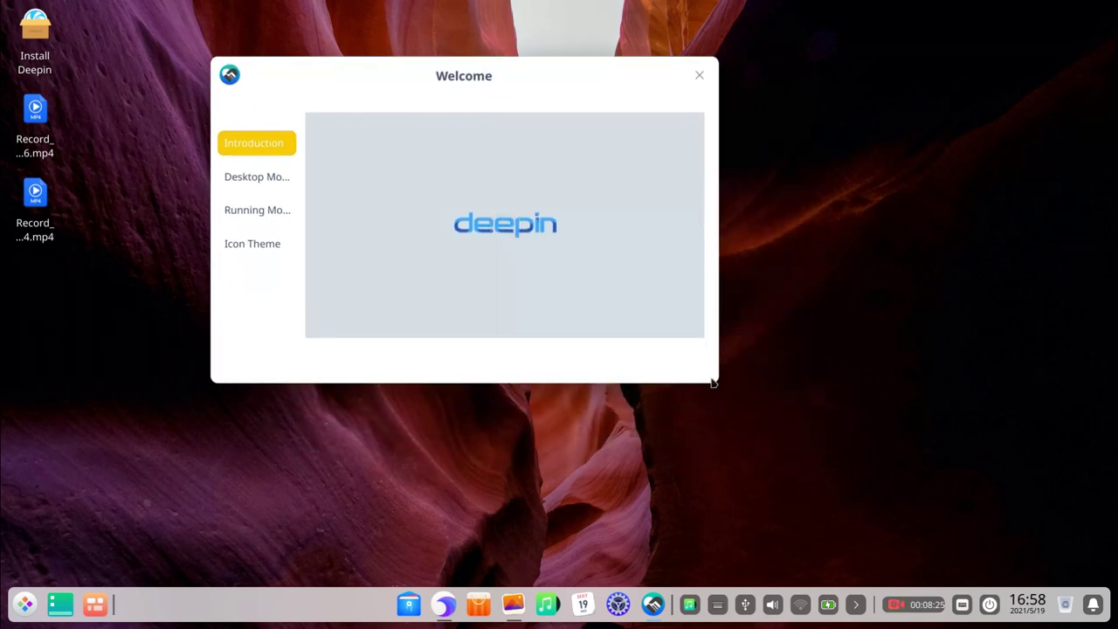
left_click_drag(711, 381, 896, 461)
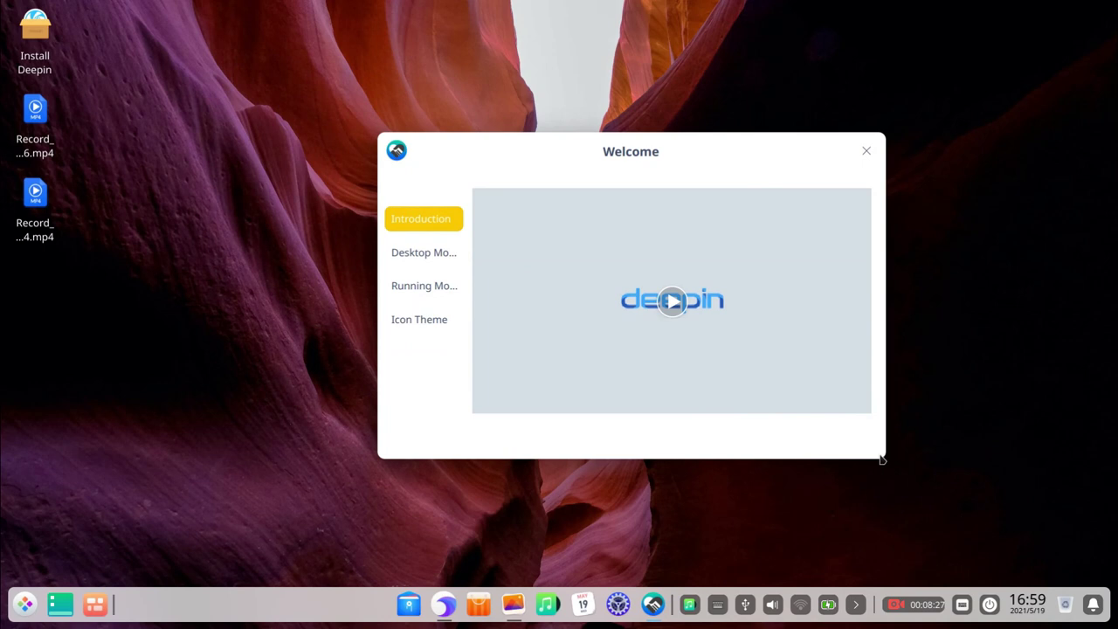
left_click_drag(699, 169, 615, 138)
left_click(589, 272)
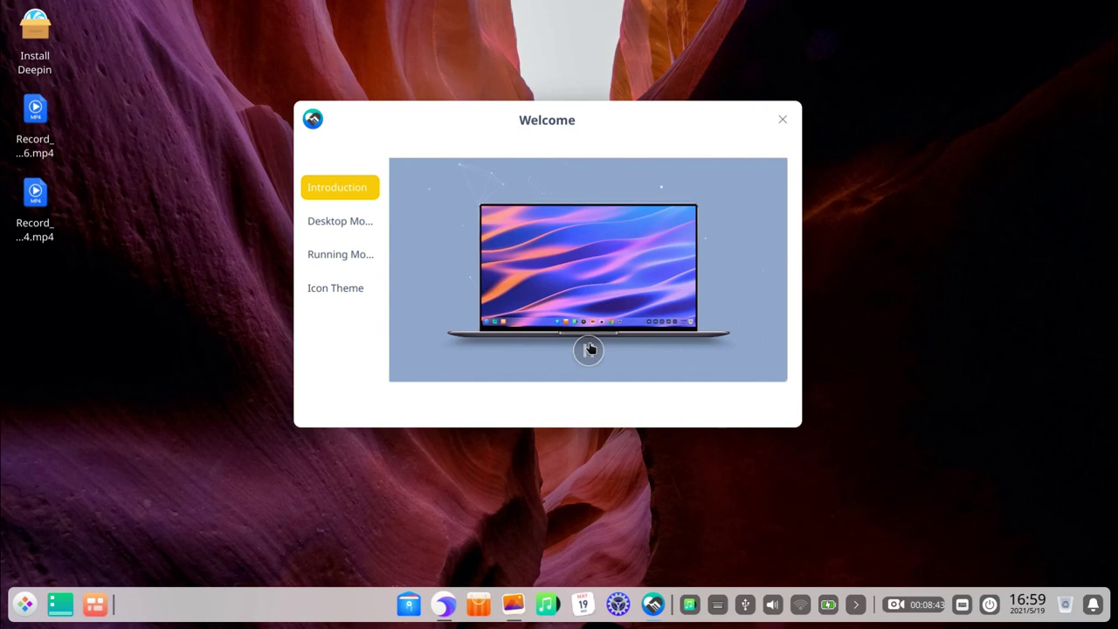
- In Welcome, switch the desktop mode to Efficient Mode and briefly check the launcher
left_click(367, 224)
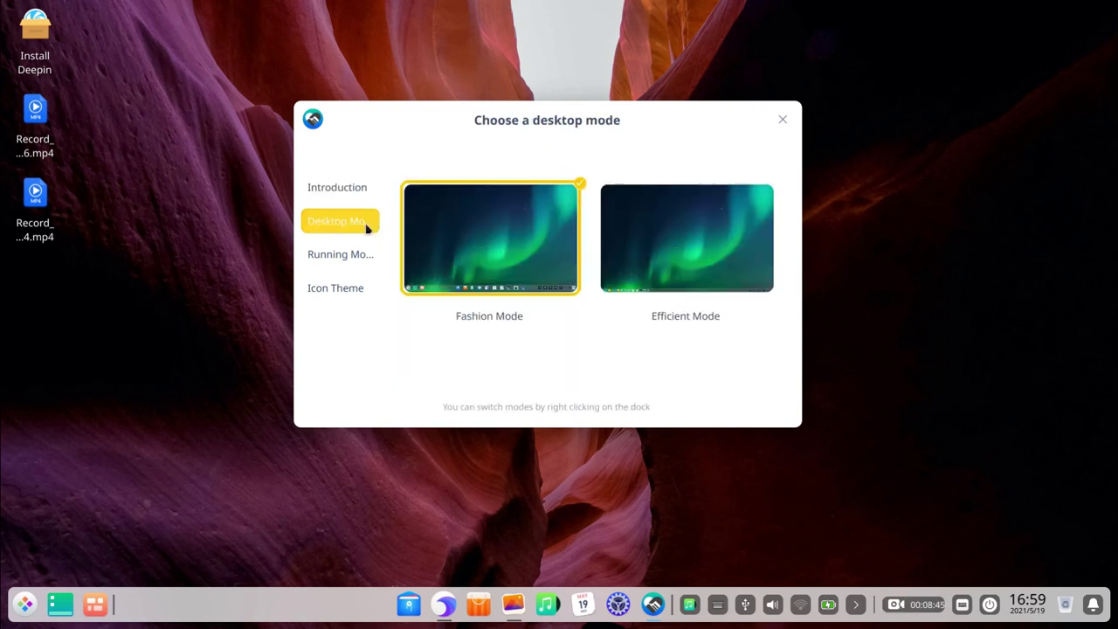
left_click(658, 259)
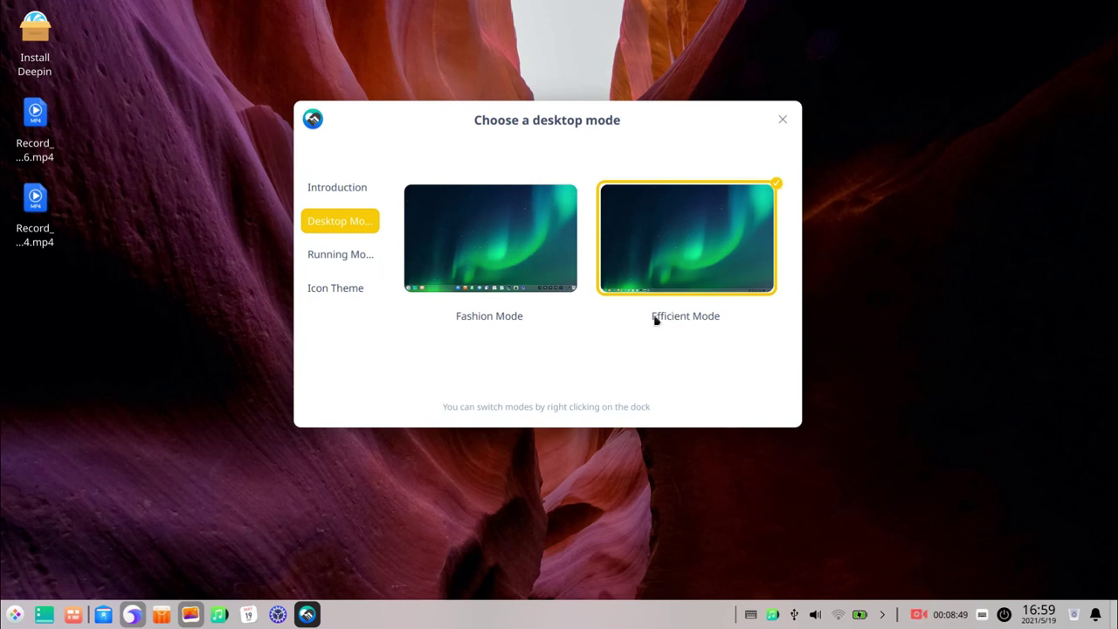
key("super")
key("super")
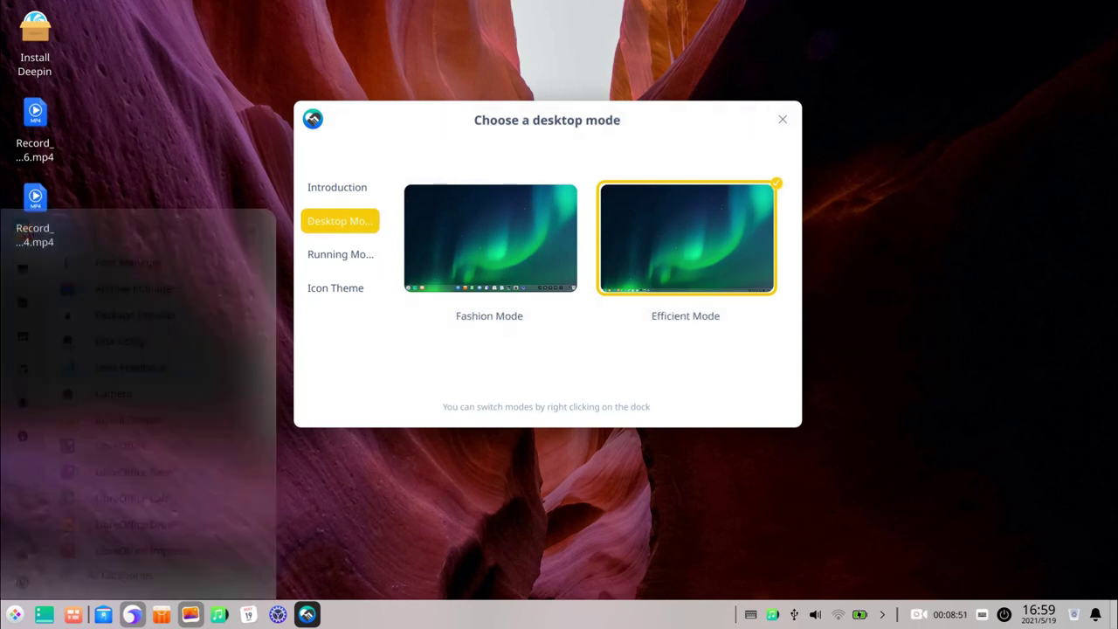
key("super")
key("super")
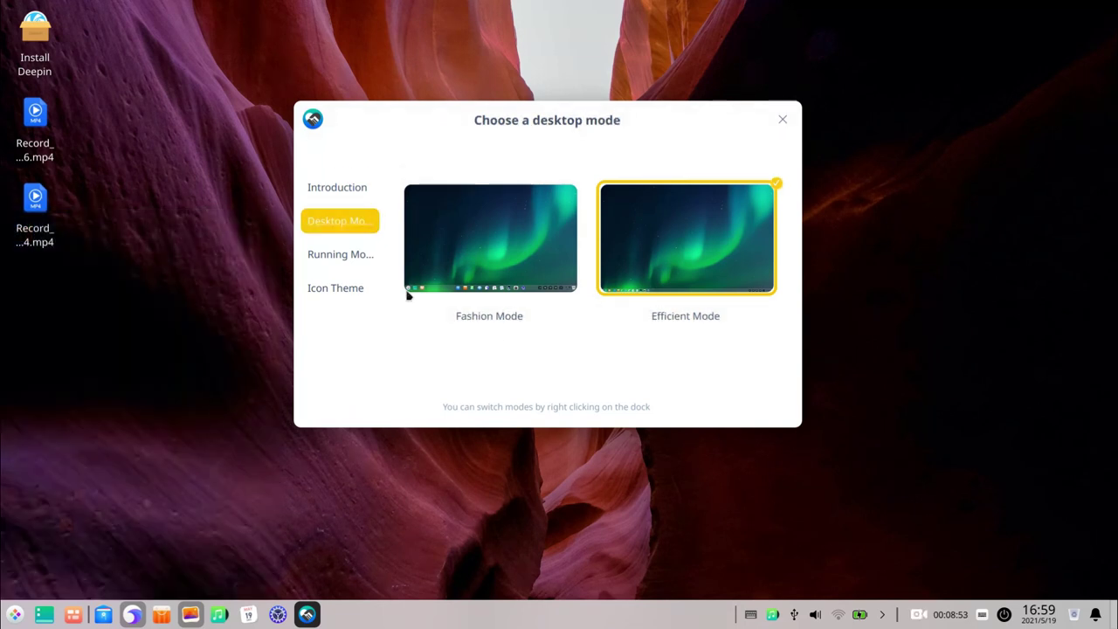
- Browse the Running Mode and Icon Theme pages, then close Welcome
left_click(339, 254)
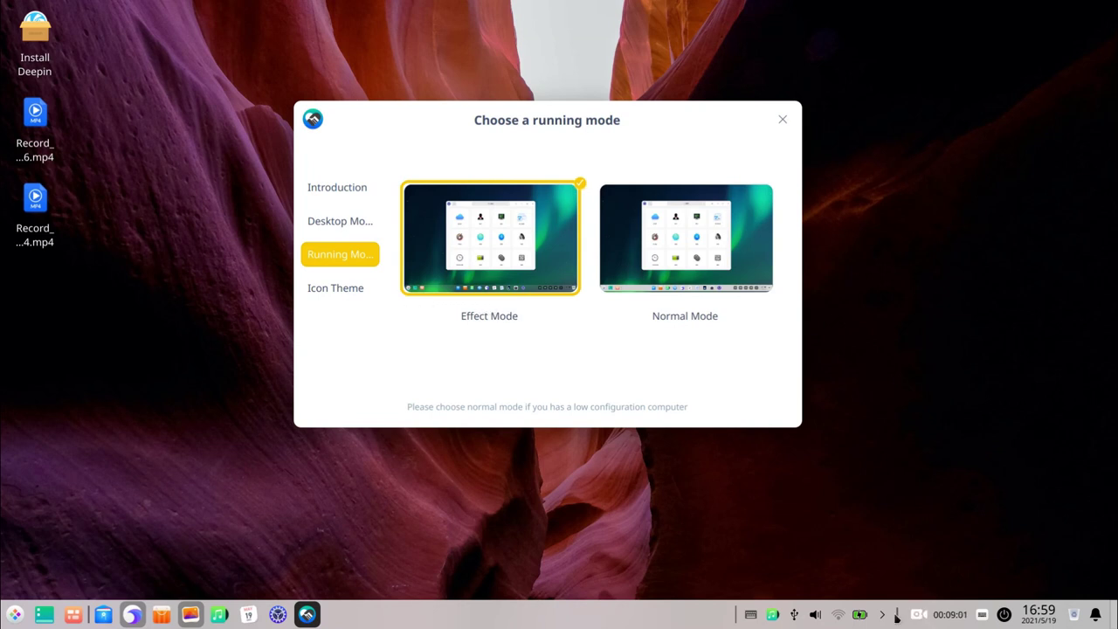
left_click(316, 288)
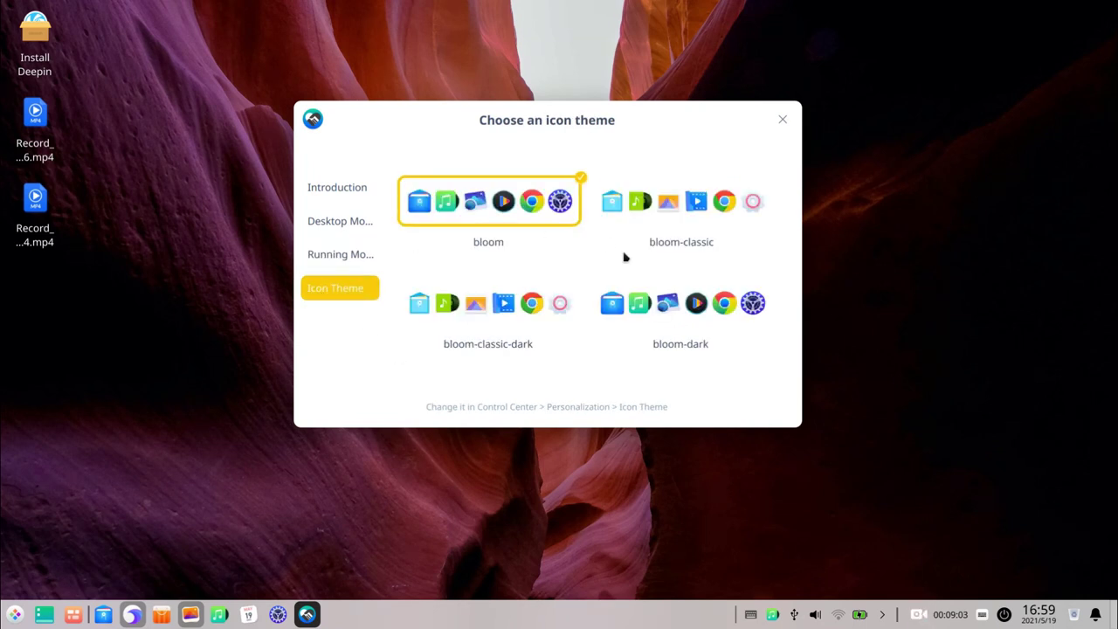
scroll(625, 285, "down", 2)
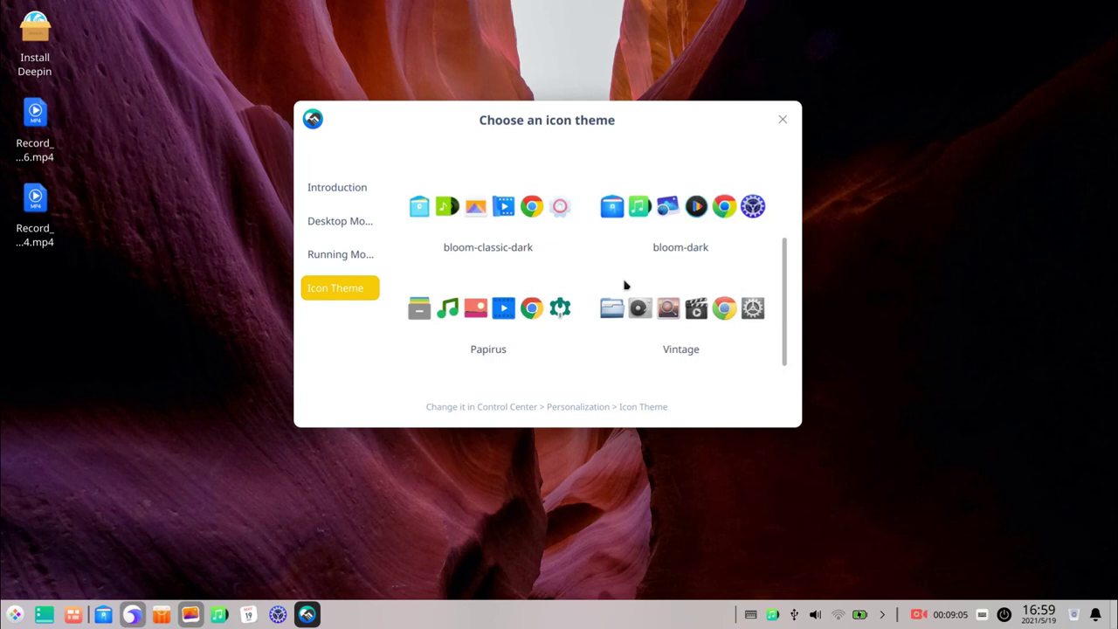
scroll(626, 285, "up", 2)
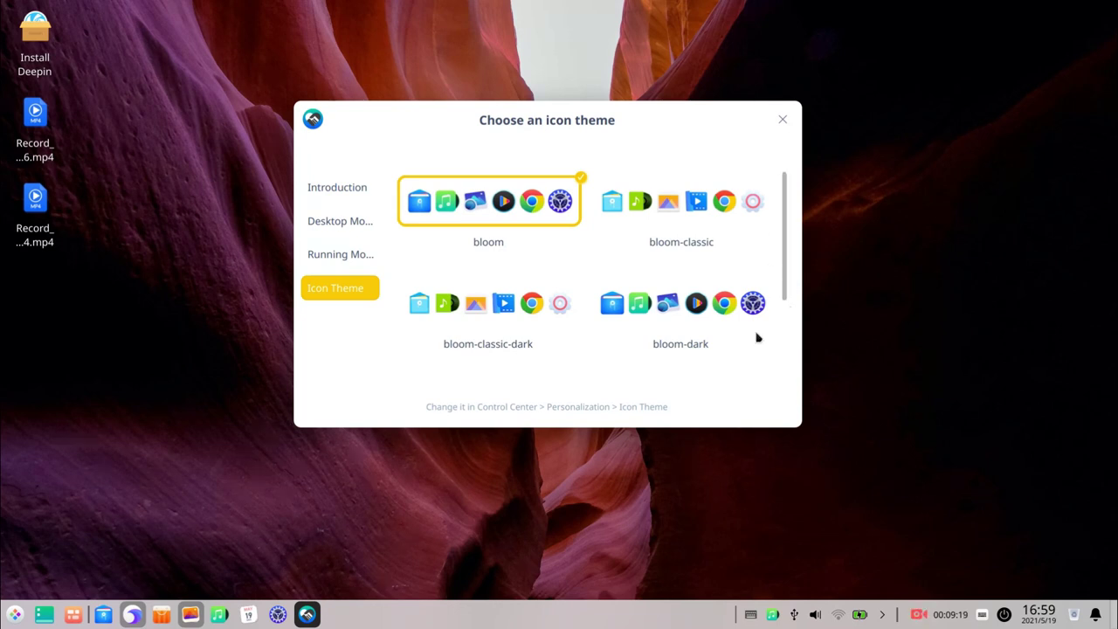
scroll(566, 275, "down", 2)
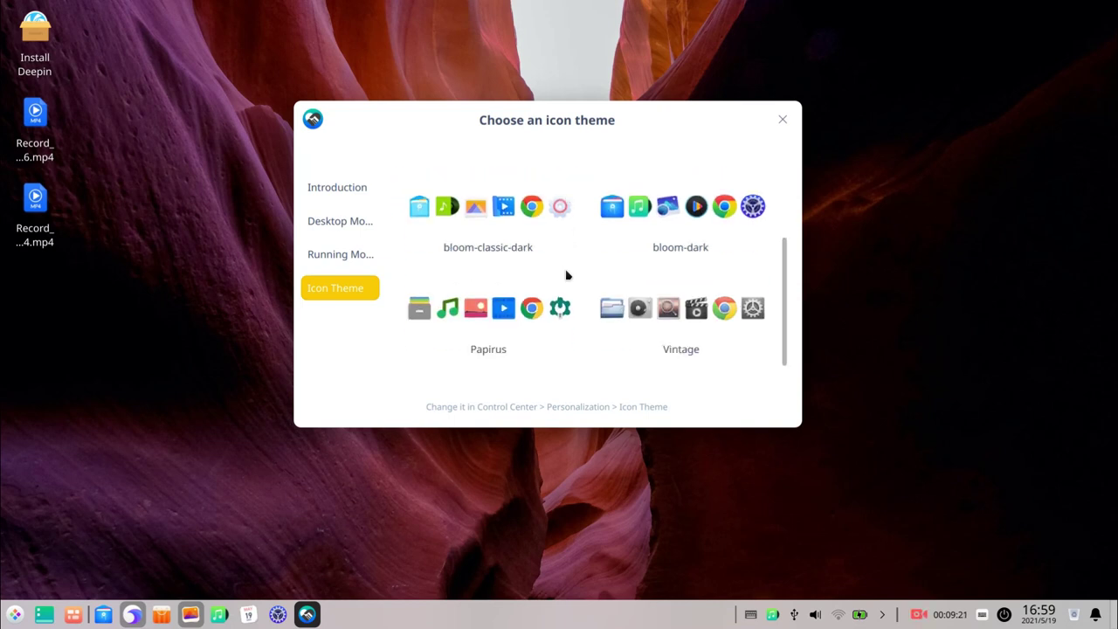
scroll(603, 297, "up", 2)
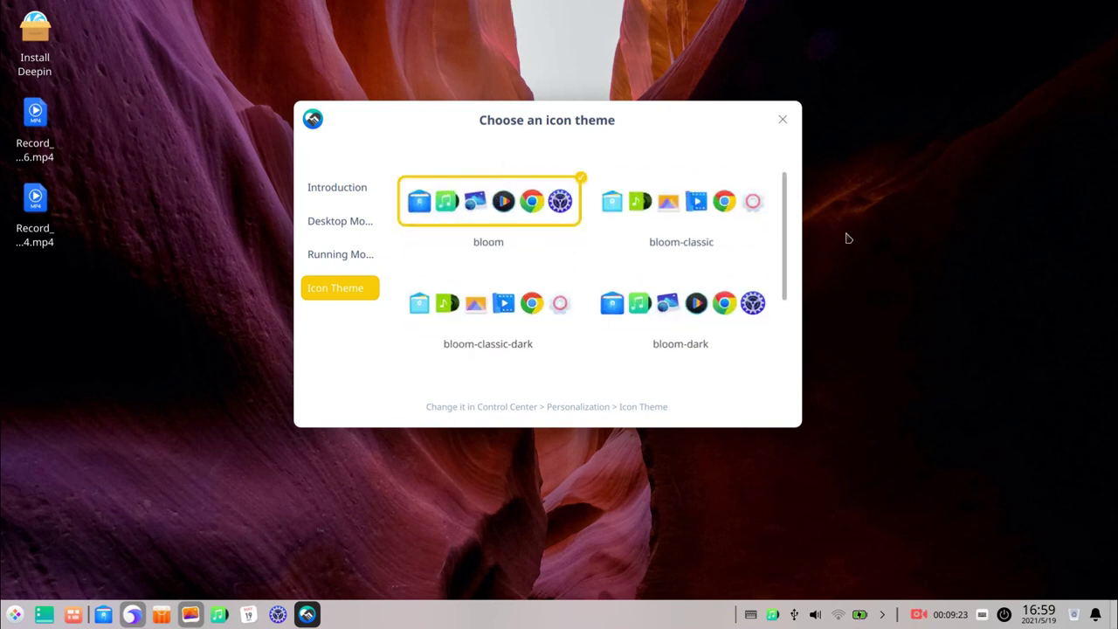
left_click(779, 119)
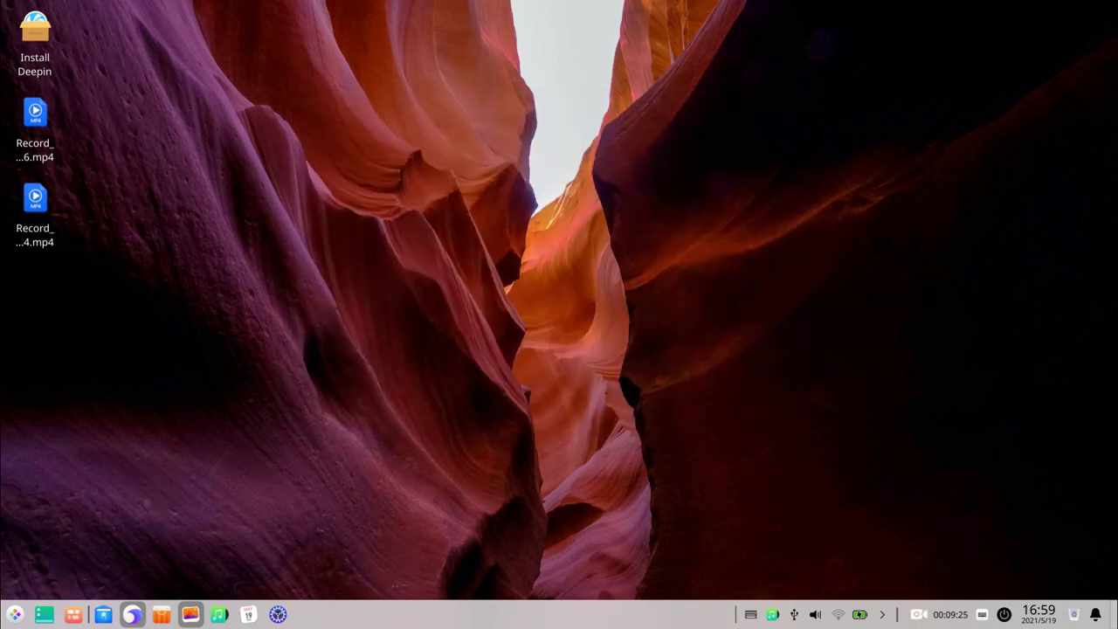
- Move the dock from the bottom to the top of the screen
right_click(527, 622)
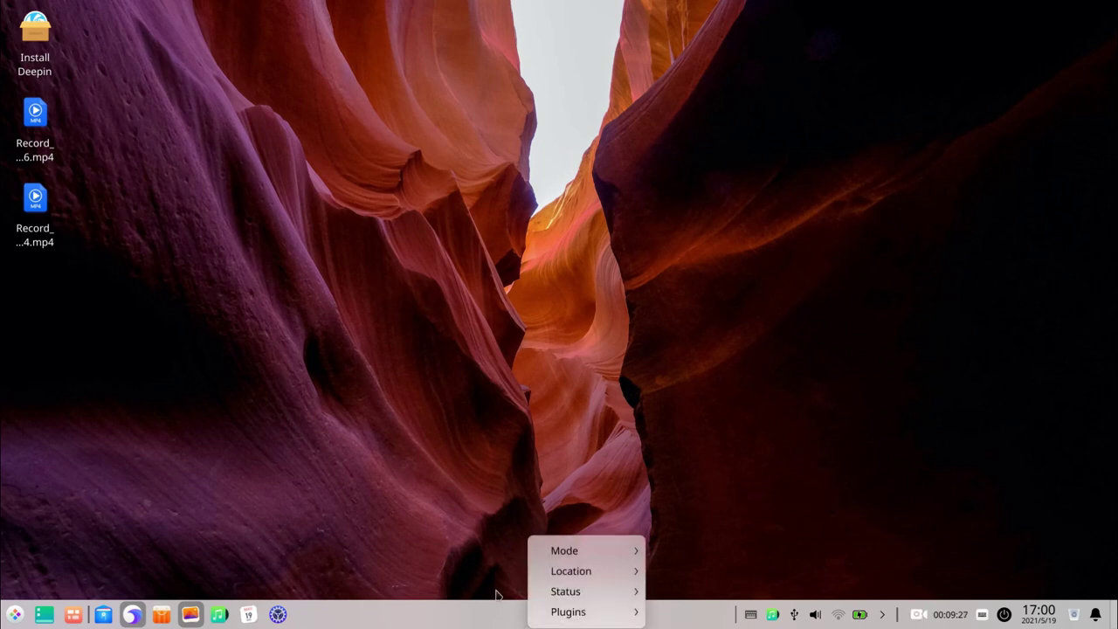
mouse_move(544, 559)
mouse_move(590, 569)
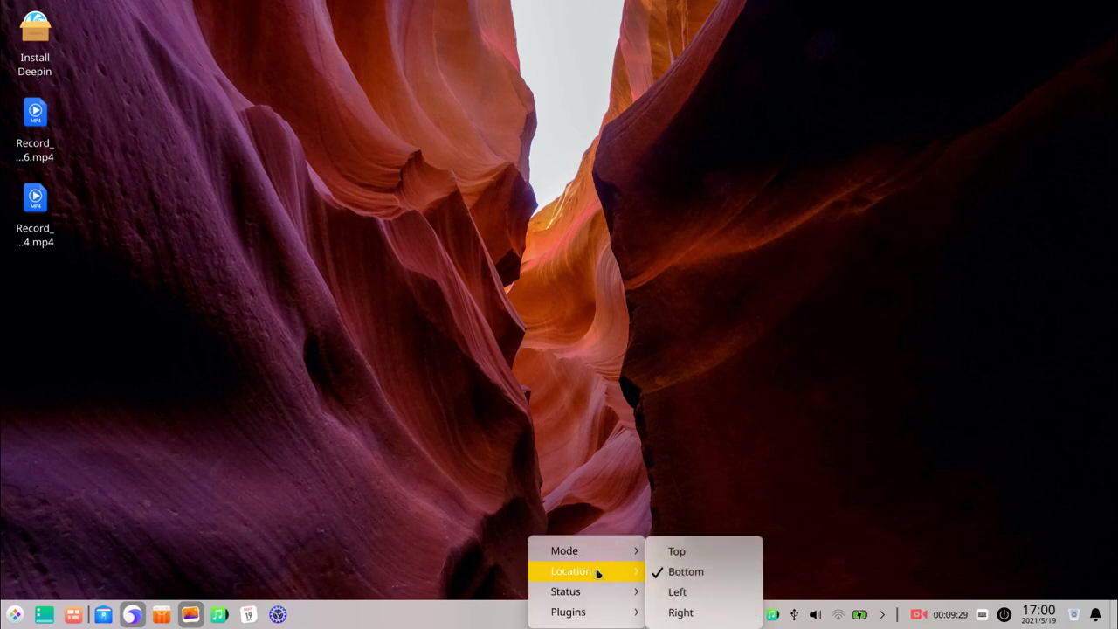
left_click(670, 556)
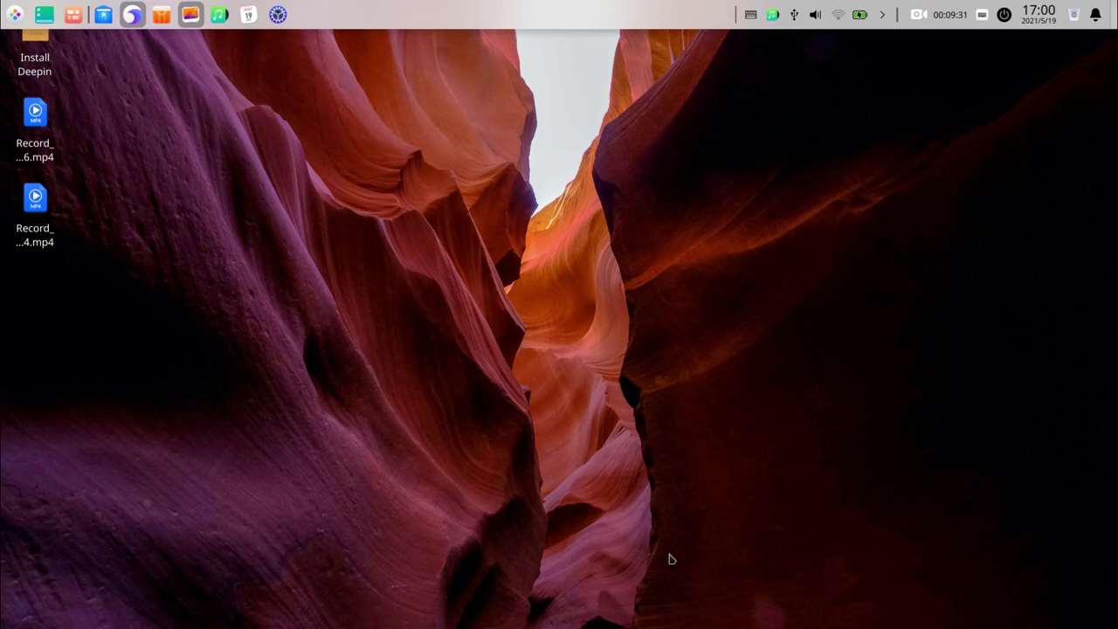
- Move the dock from the top to the left edge of the screen
right_click(591, 7)
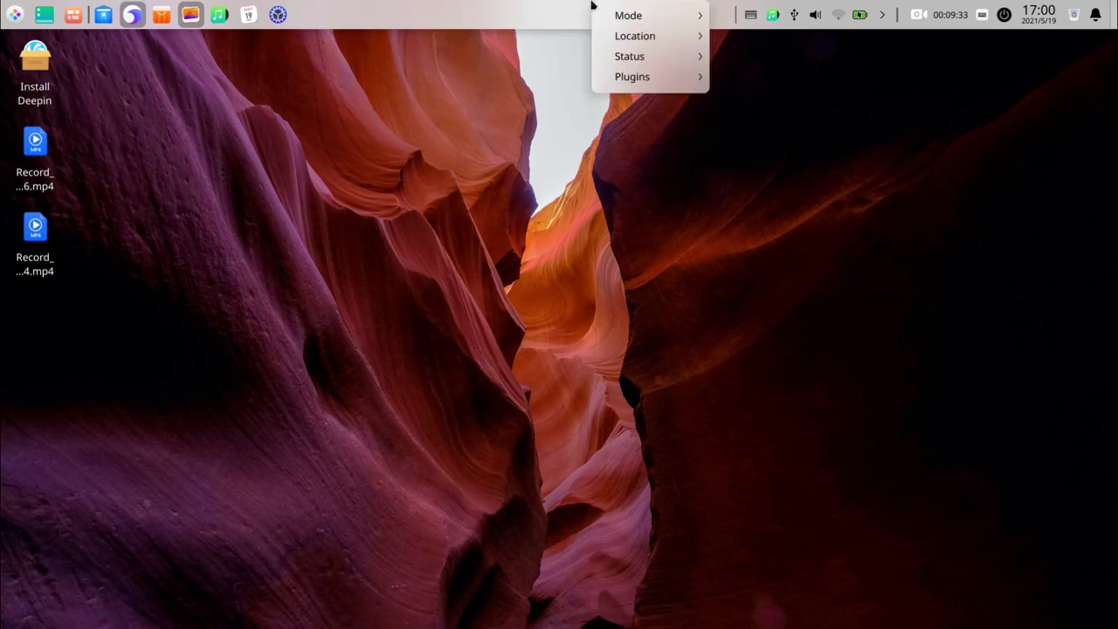
mouse_move(673, 38)
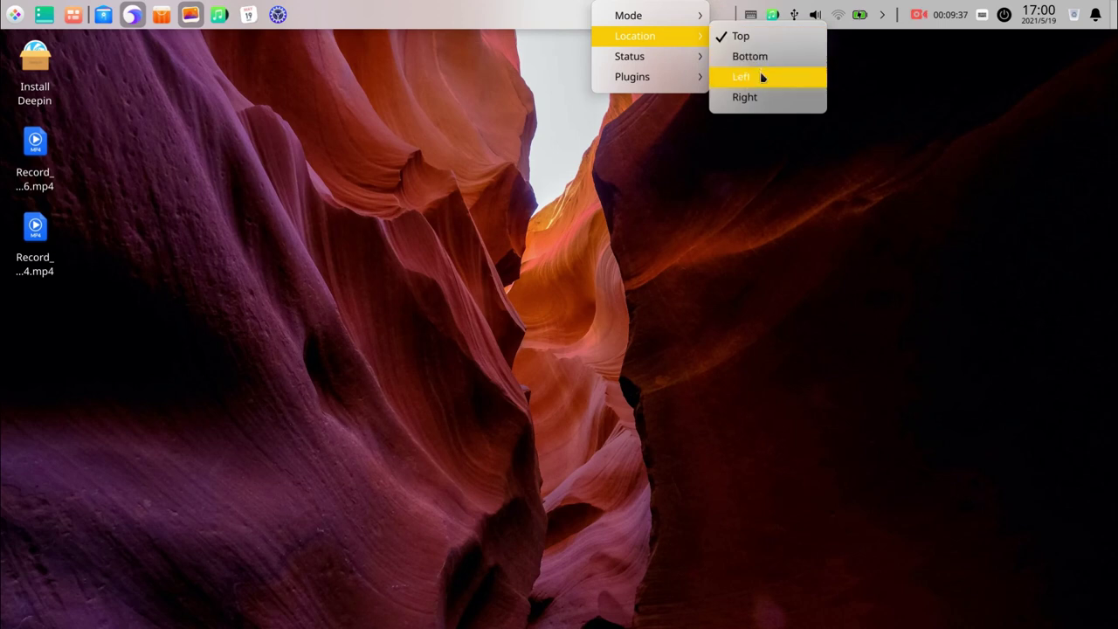
left_click(761, 76)
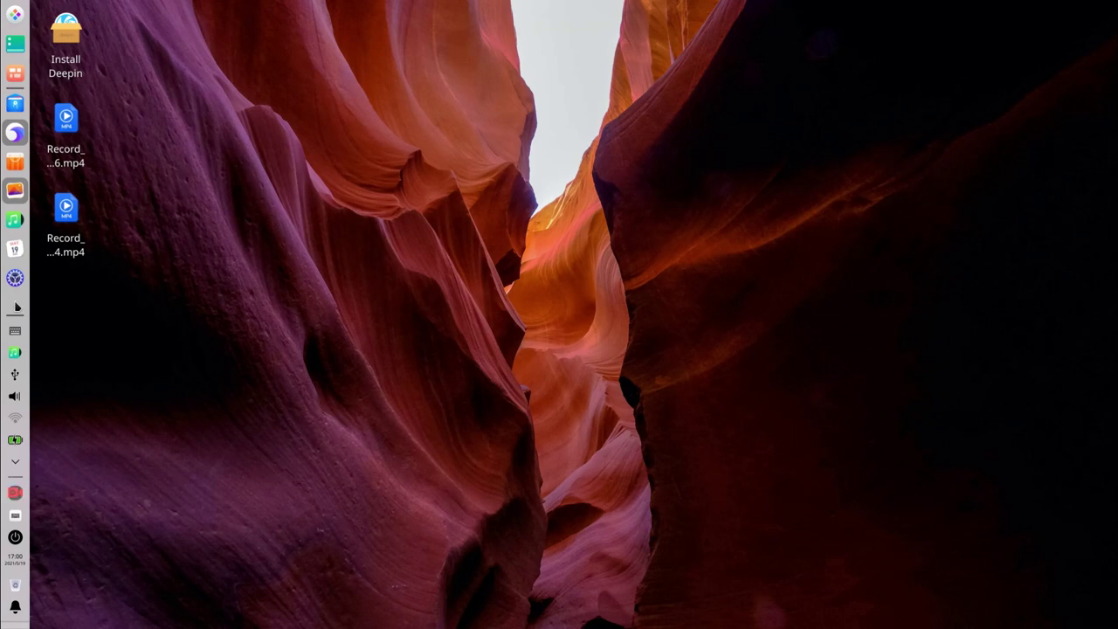
right_click(16, 307)
left_click(169, 267)
- Set the left dock's status to Keep Hidden
right_click(9, 310)
mouse_move(55, 365)
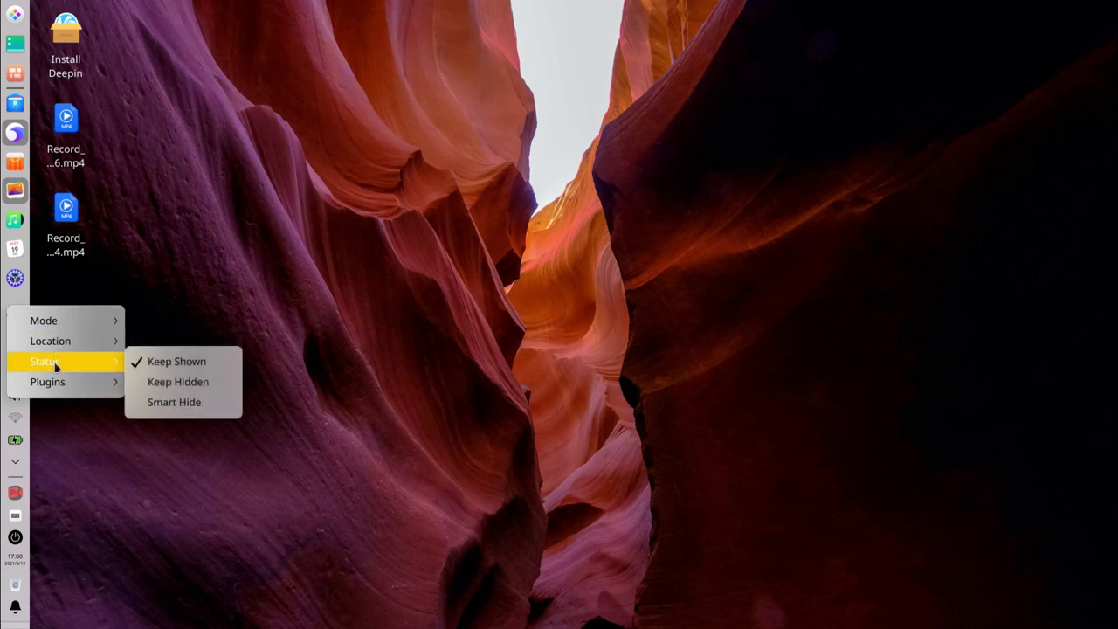
left_click(161, 381)
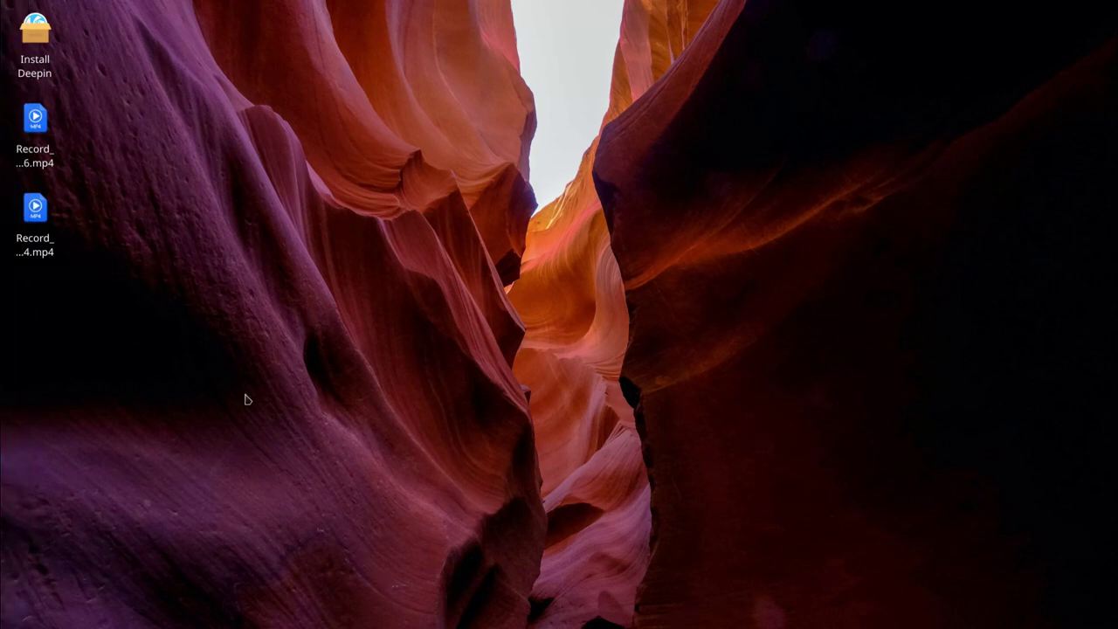
mouse_move(2, 411)
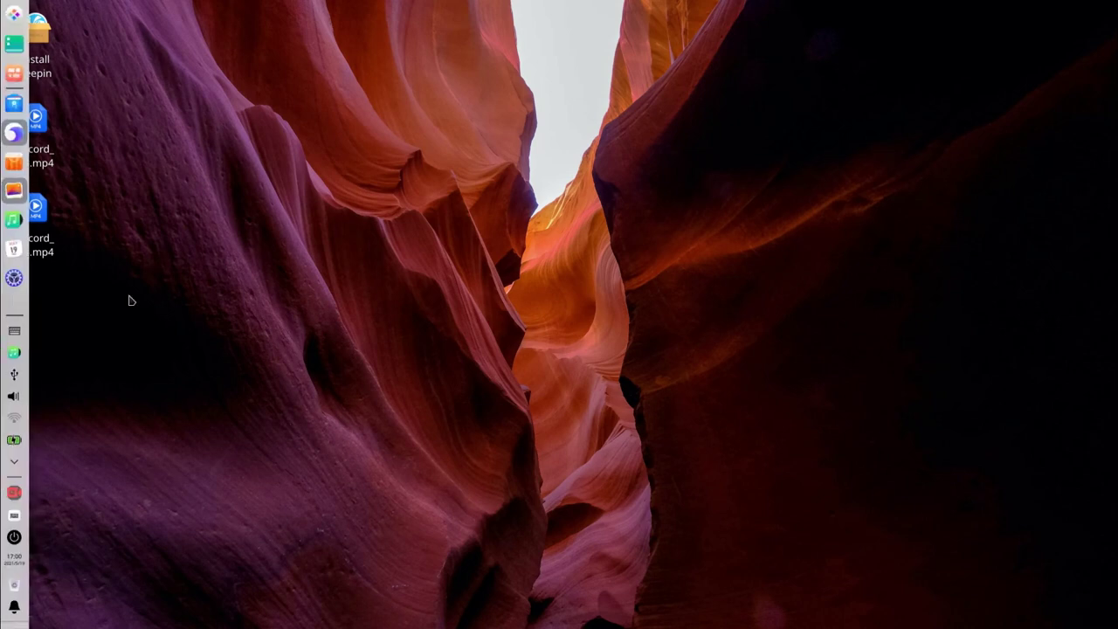
- Change the dock status to Smart Hide and open the file manager's Computer page
right_click(8, 314)
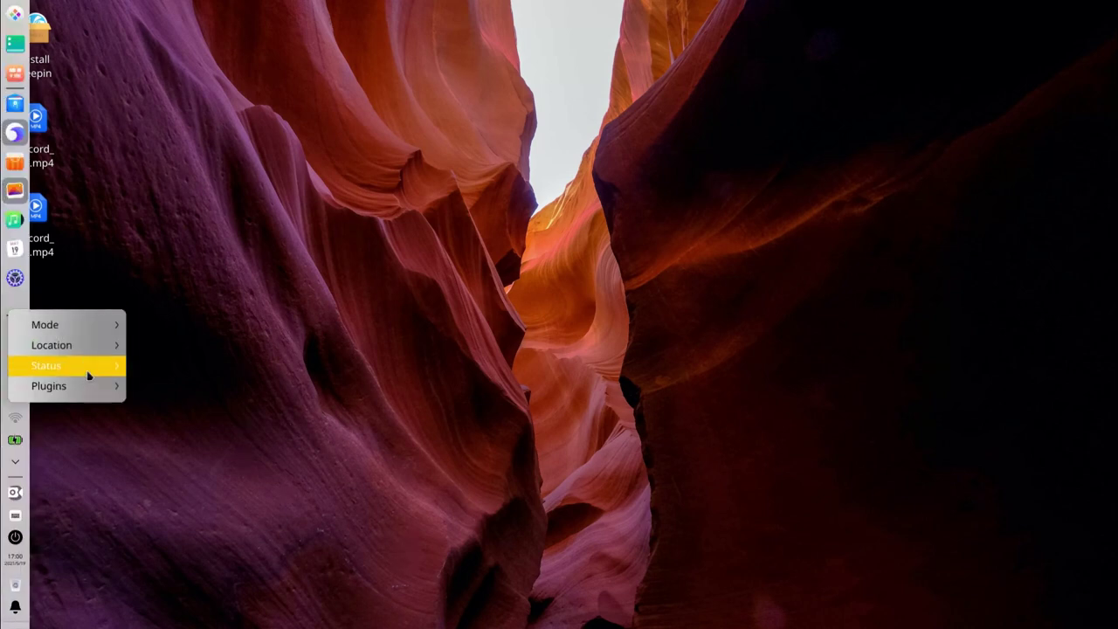
mouse_move(95, 369)
left_click(199, 406)
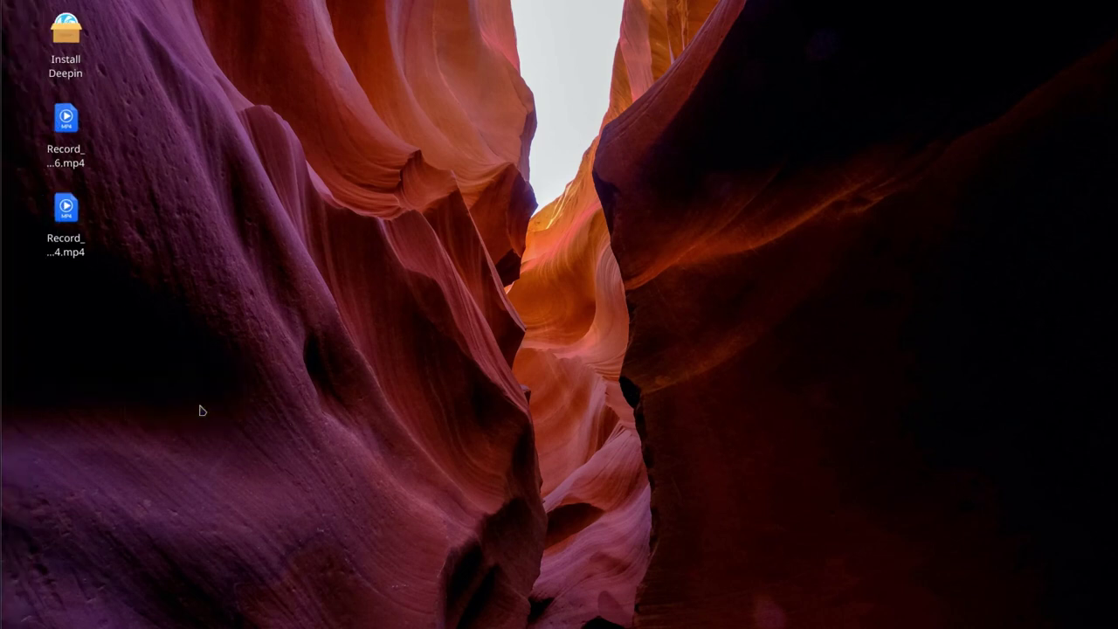
left_click(15, 103)
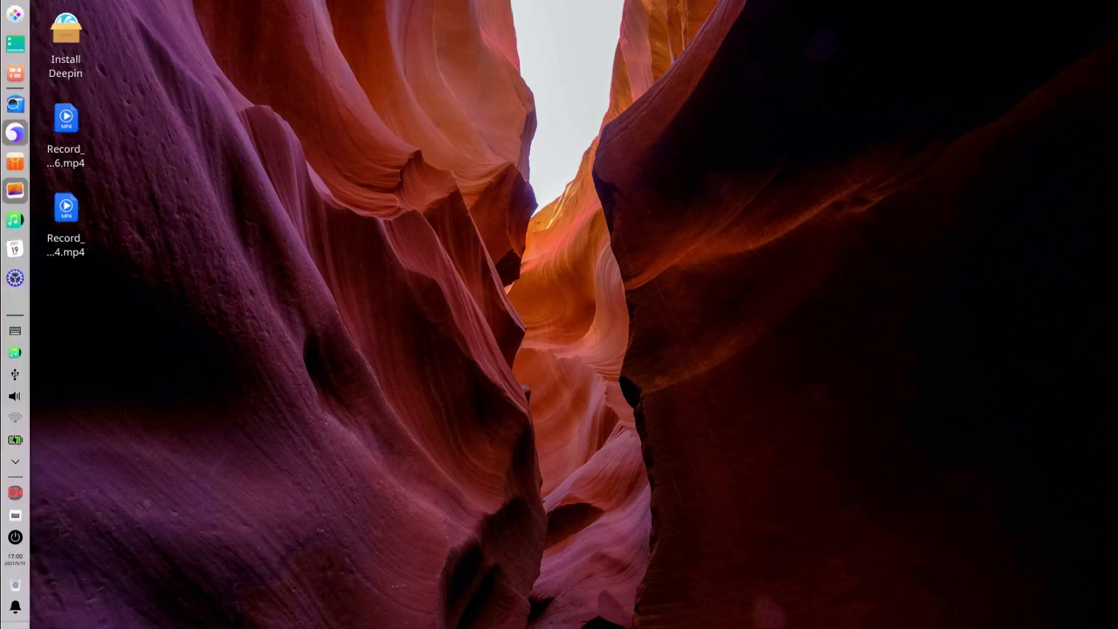
left_click_drag(475, 53, 259, 406)
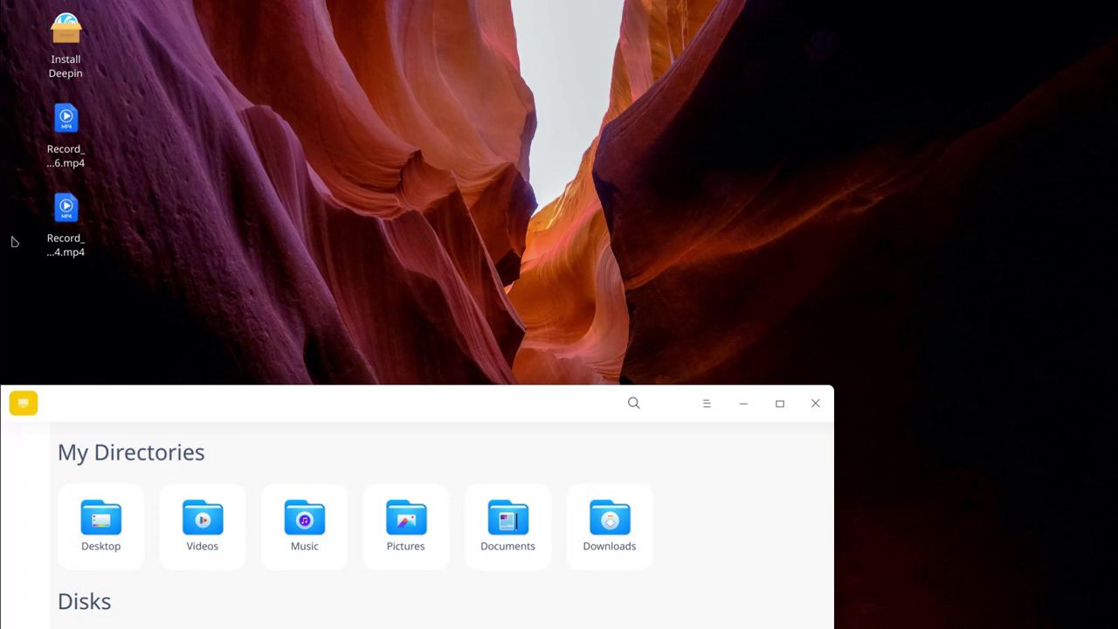
- Close the file manager, widen the left dock for larger icons, and bring up its menu
left_click_drag(180, 373, 480, 131)
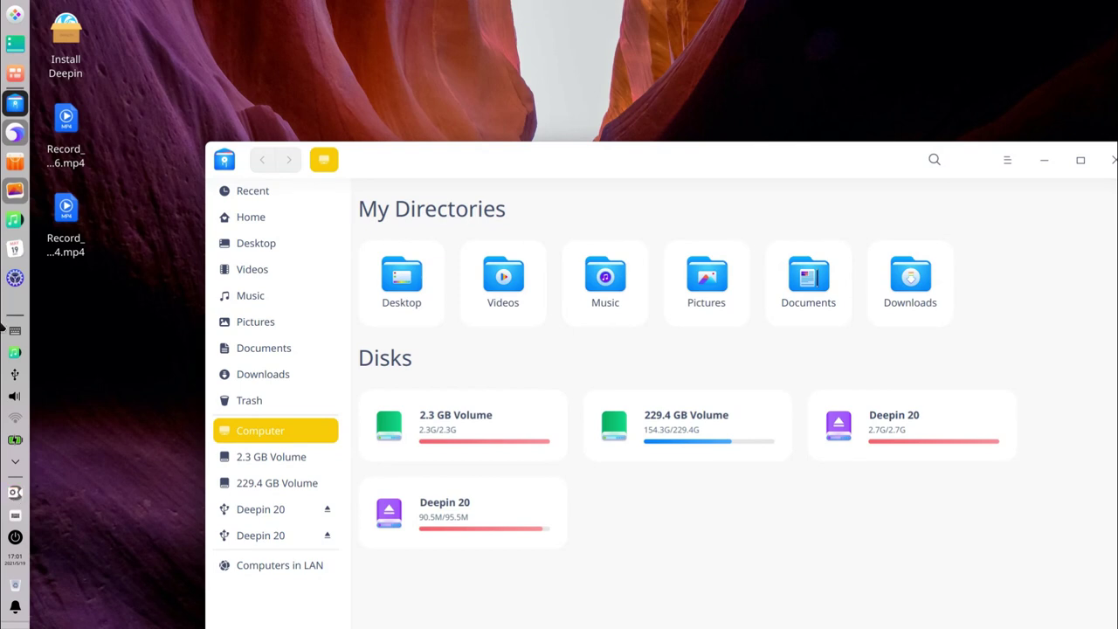
left_click(17, 624)
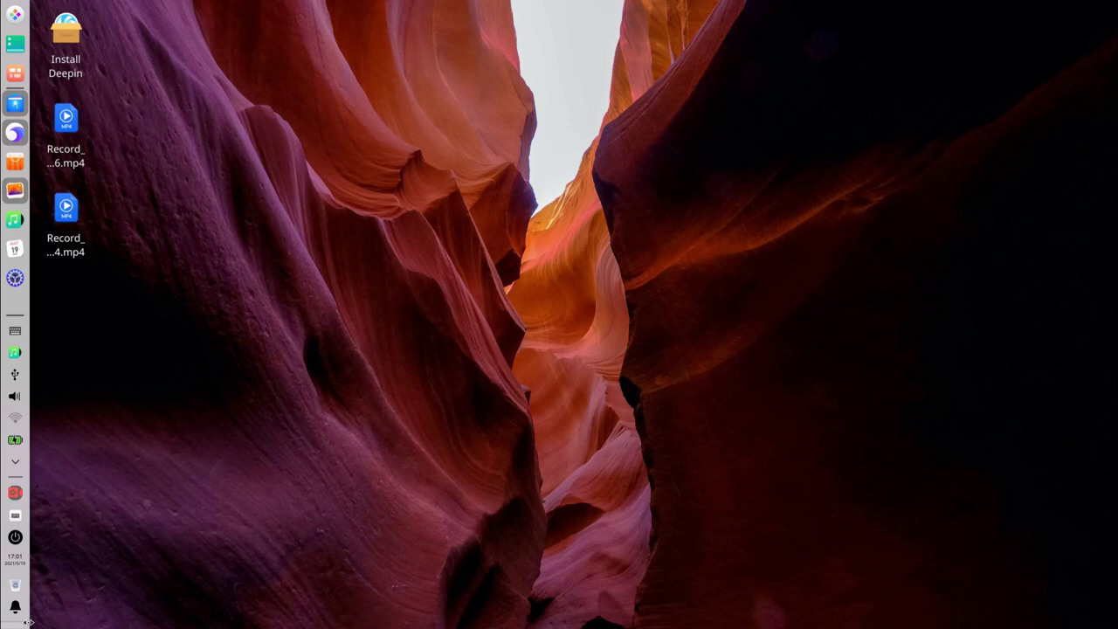
mouse_move(28, 622)
left_mouse_down()
mouse_move(78, 609)
mouse_move(30, 609)
mouse_move(157, 612)
mouse_move(7, 611)
mouse_move(53, 599)
mouse_move(28, 612)
left_mouse_up()
left_click_drag(26, 611, 4, 598)
right_click(22, 307)
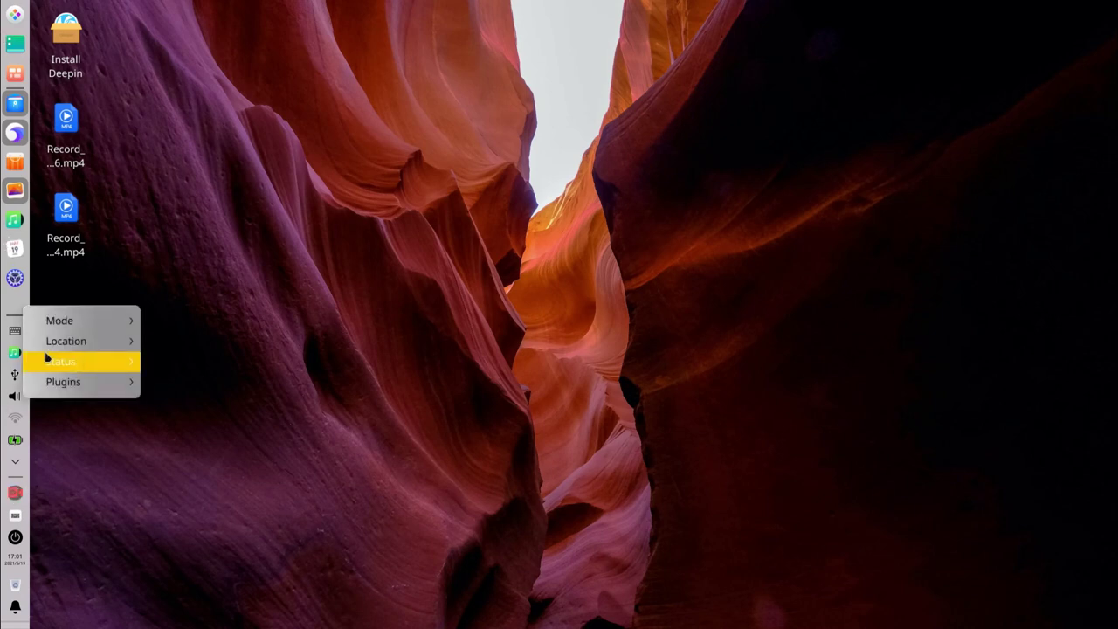
mouse_move(83, 342)
left_click(177, 290)
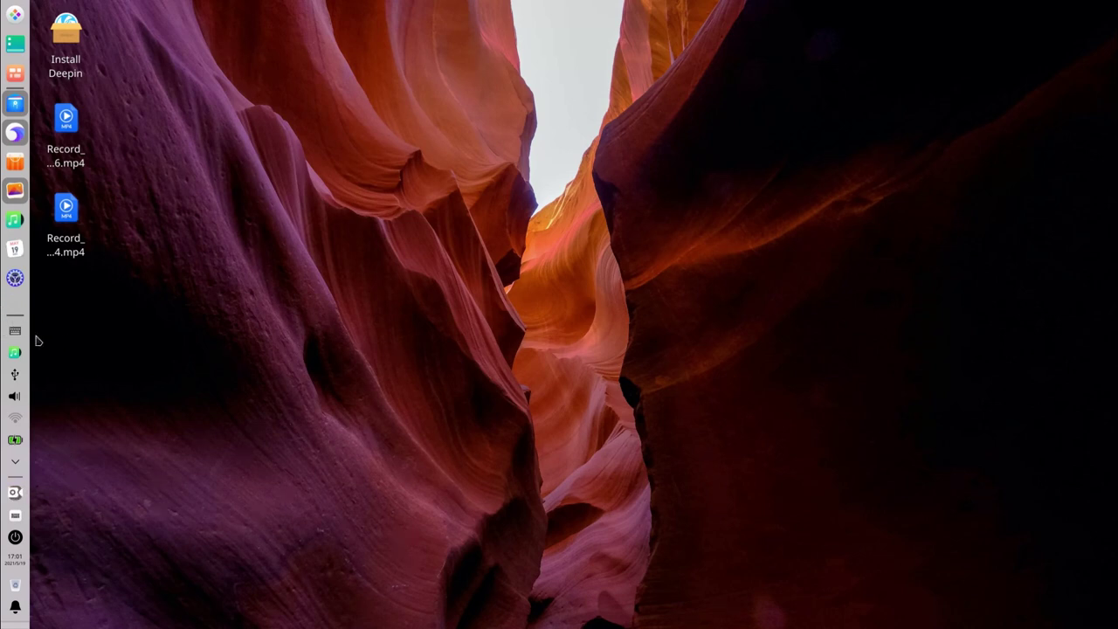
right_click(14, 297)
mouse_move(55, 311)
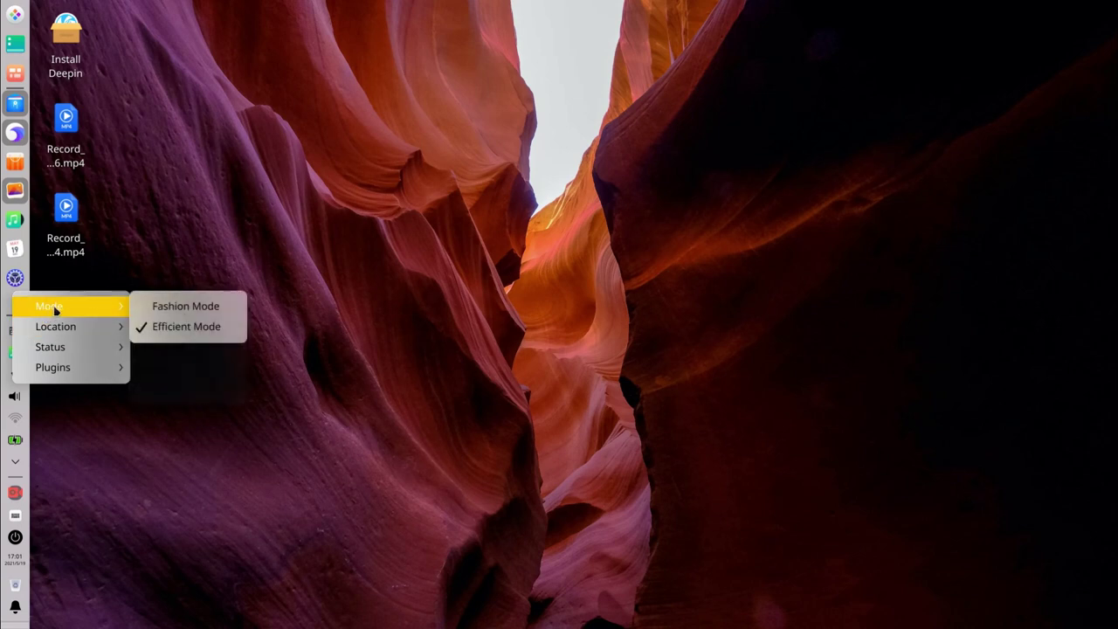
mouse_move(63, 365)
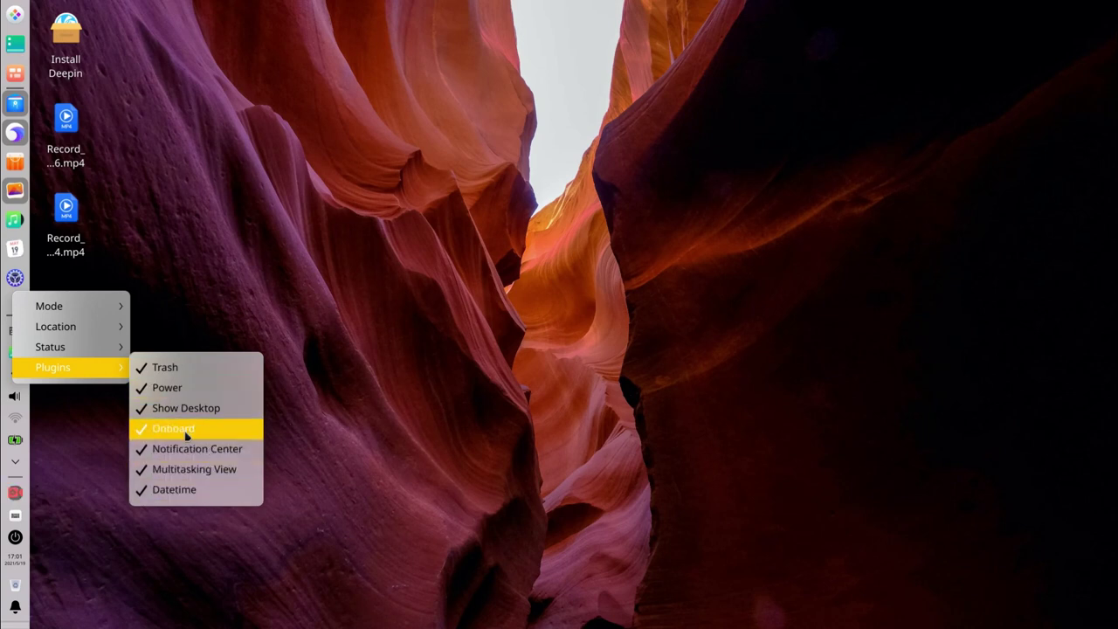
left_click(75, 521)
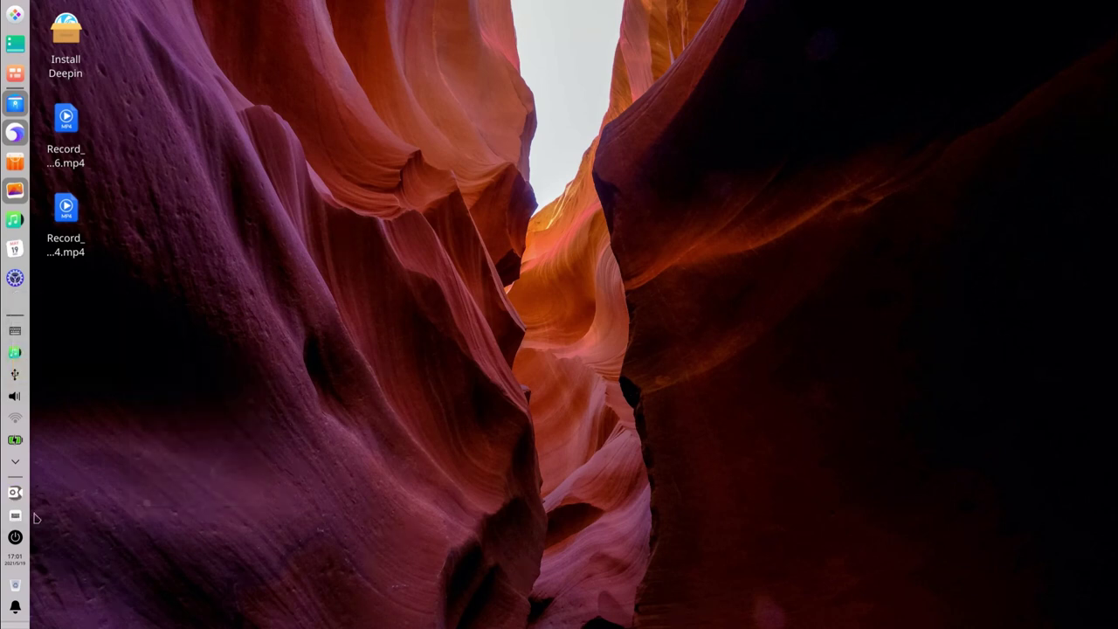
- Open the Downloads folder in the file manager and create a new folder there
key("super+e")
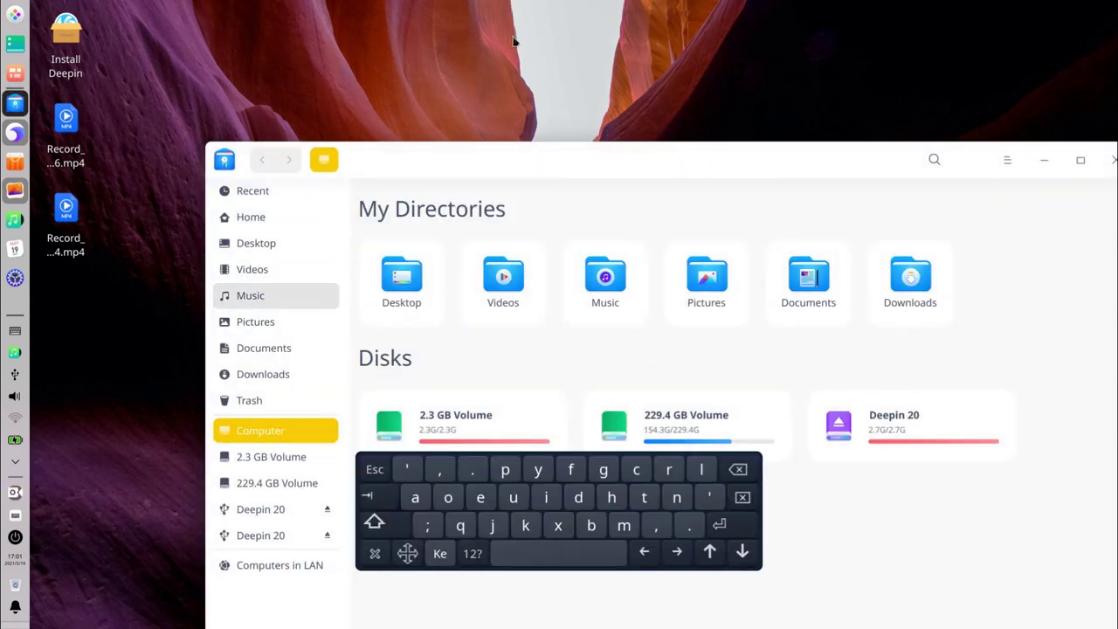
left_click_drag(499, 165, 357, 11)
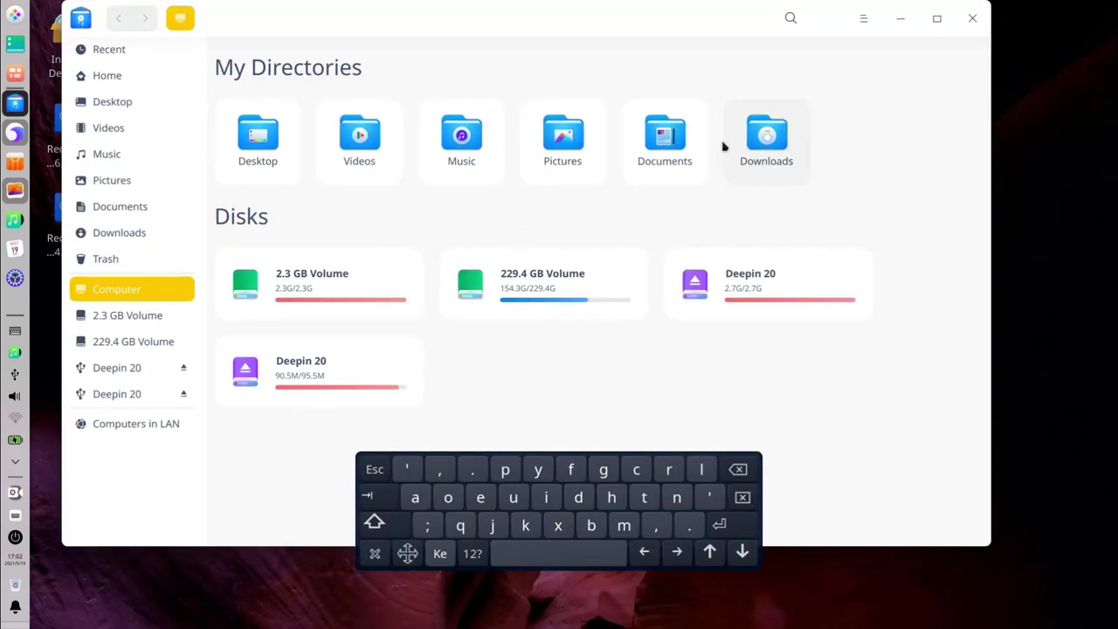
double_click(757, 138)
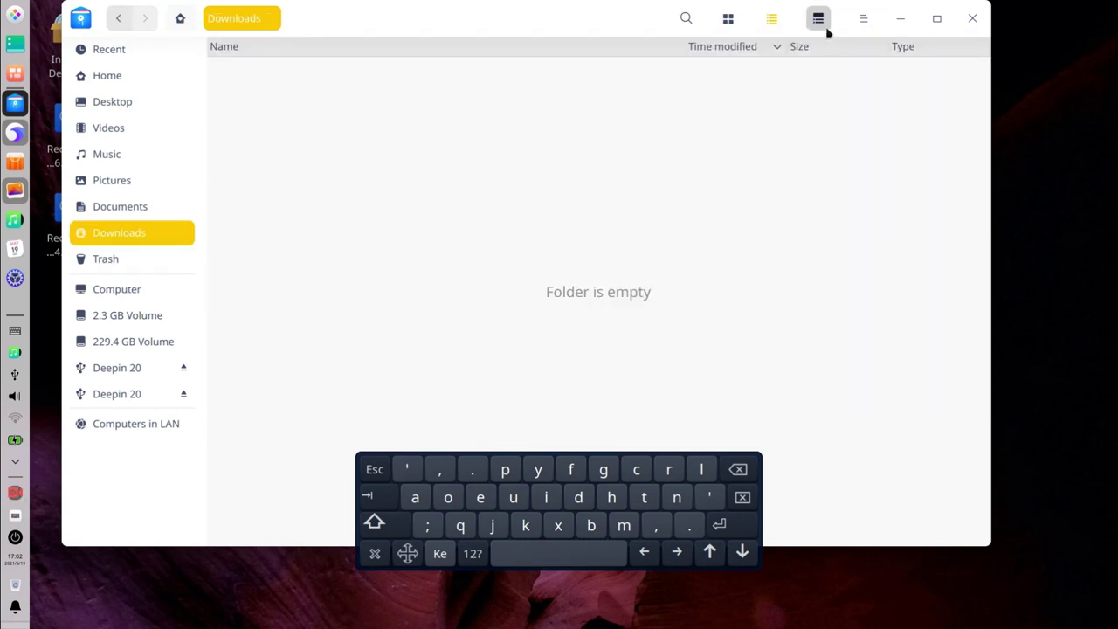
right_click(568, 153)
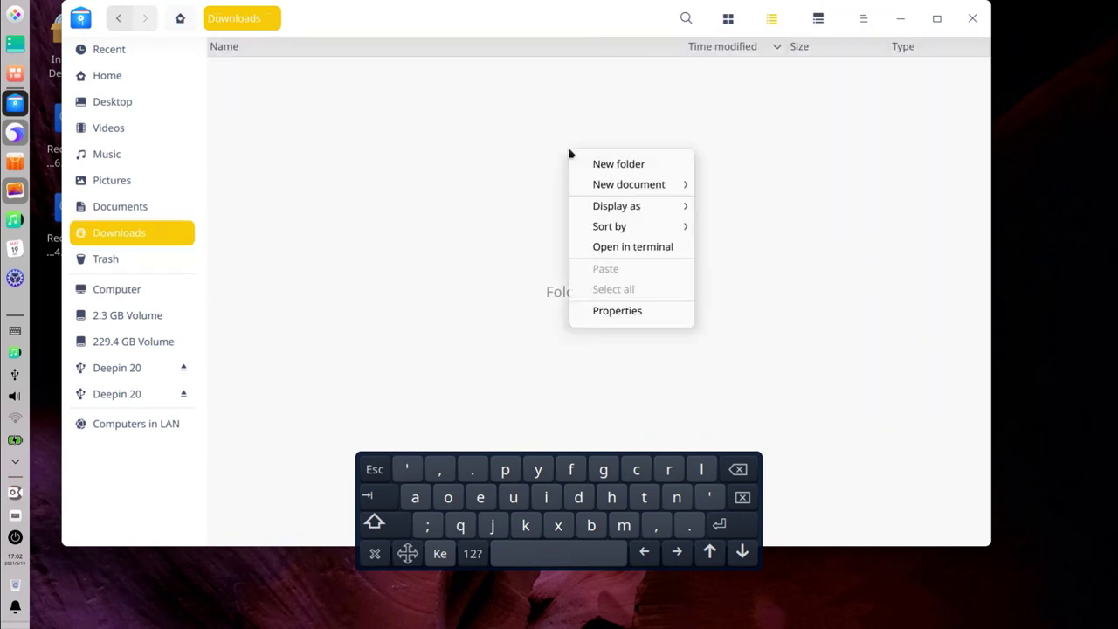
left_click(599, 166)
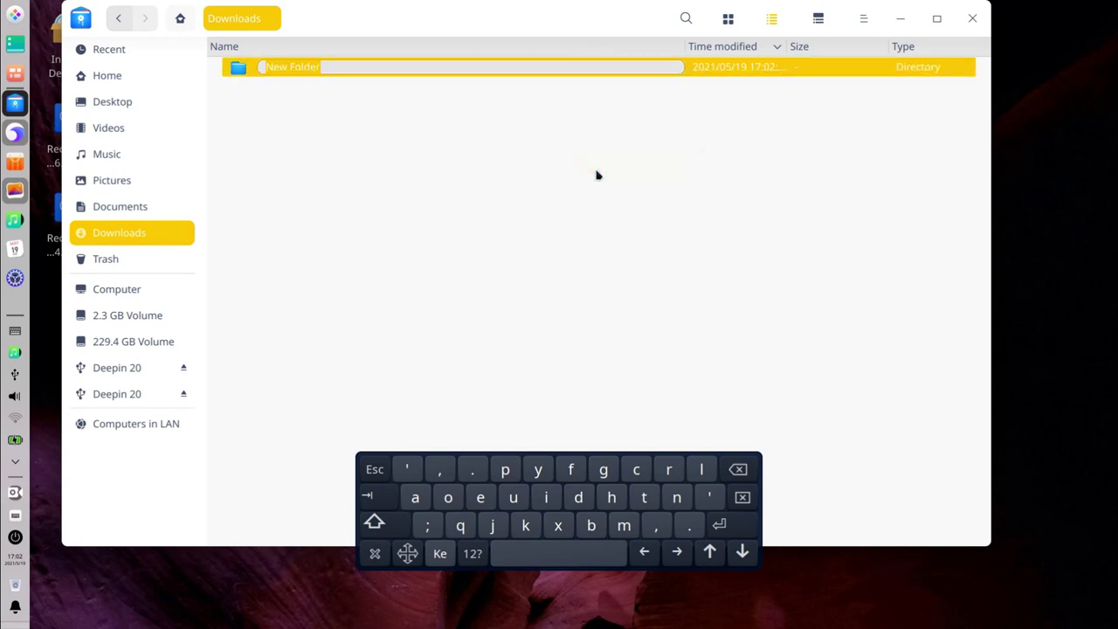
- Name the new folder 'hello' using the on-screen keyboard
left_click(611, 497)
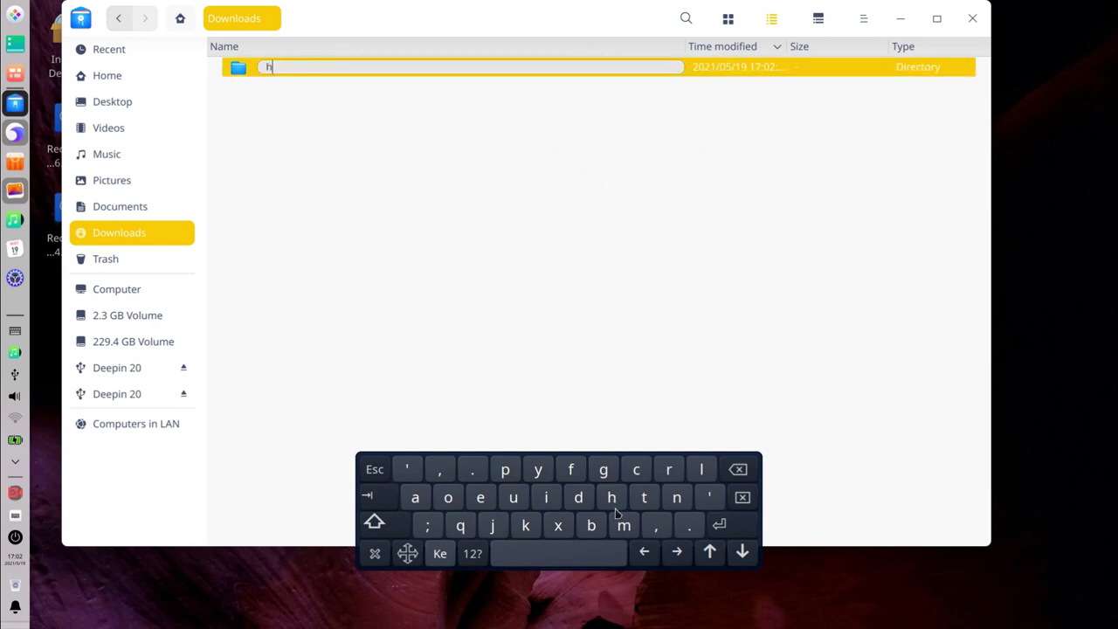
left_click(481, 497)
left_click(701, 469)
left_click(702, 469)
left_click(448, 497)
left_click(575, 555)
- Try the keyboard's symbols layout, then close the on-screen keyboard and file manager
mouse_move(408, 553)
left_mouse_down()
mouse_move(468, 545)
mouse_move(401, 535)
left_mouse_up()
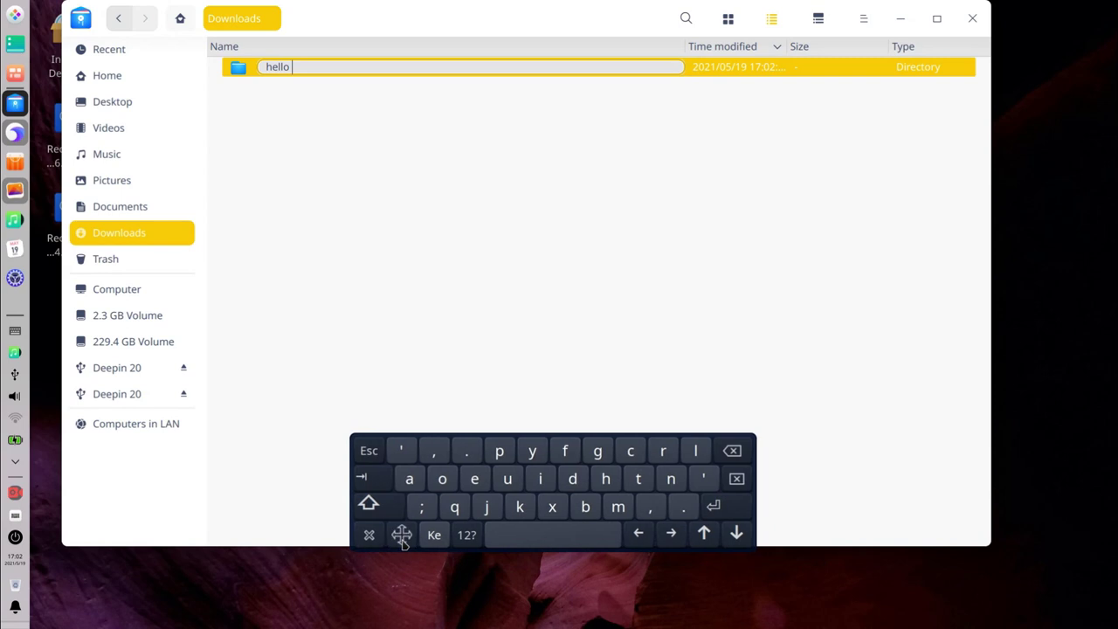
left_click(468, 536)
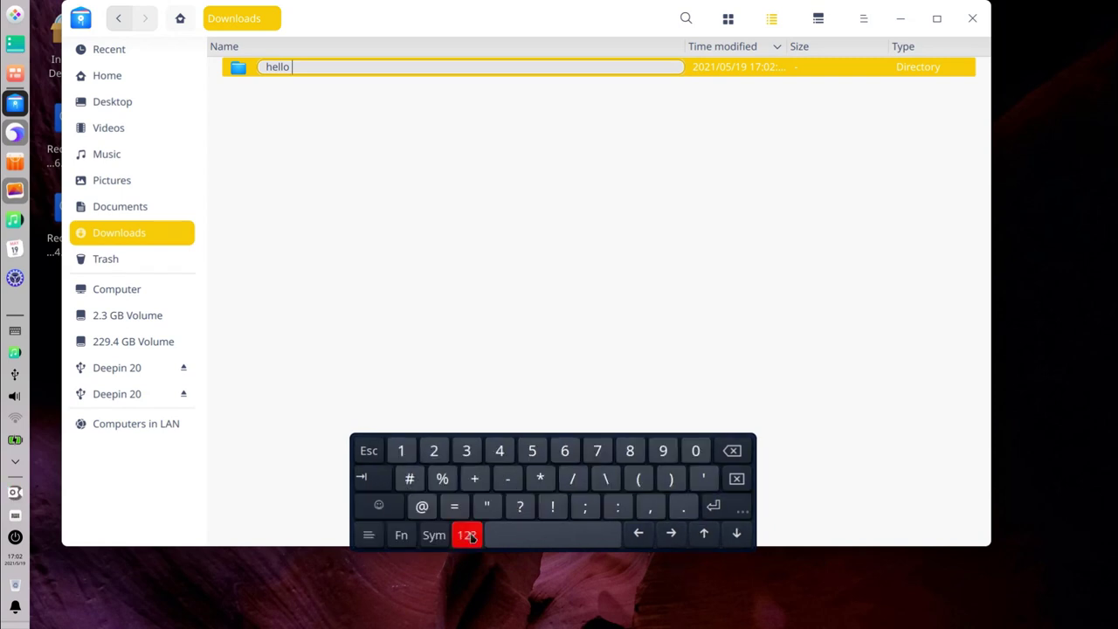
left_click(465, 536)
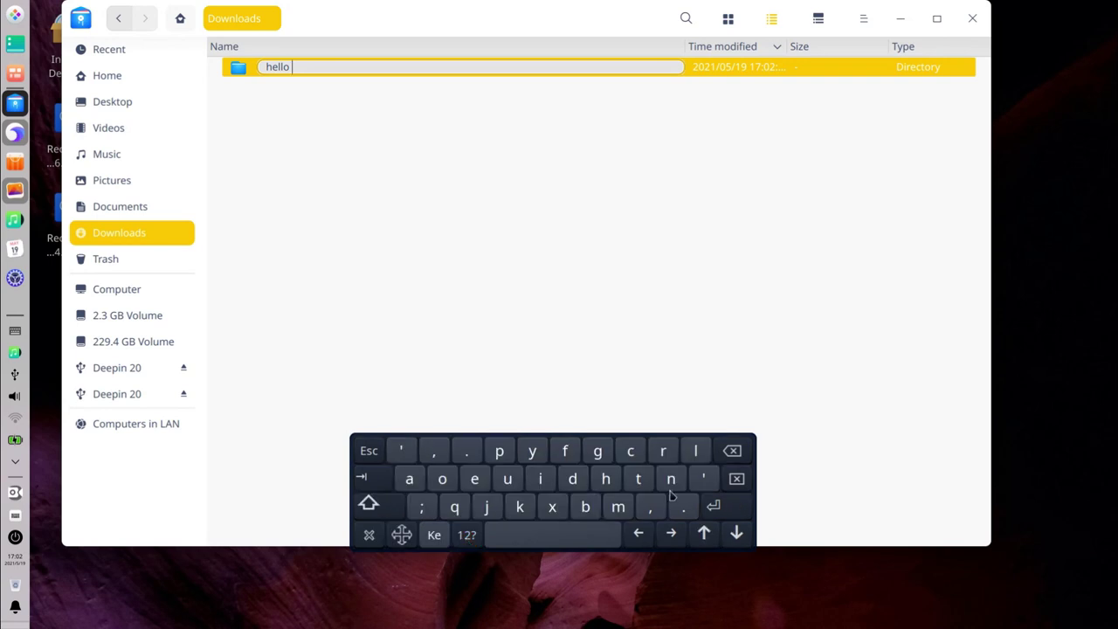
left_click(370, 536)
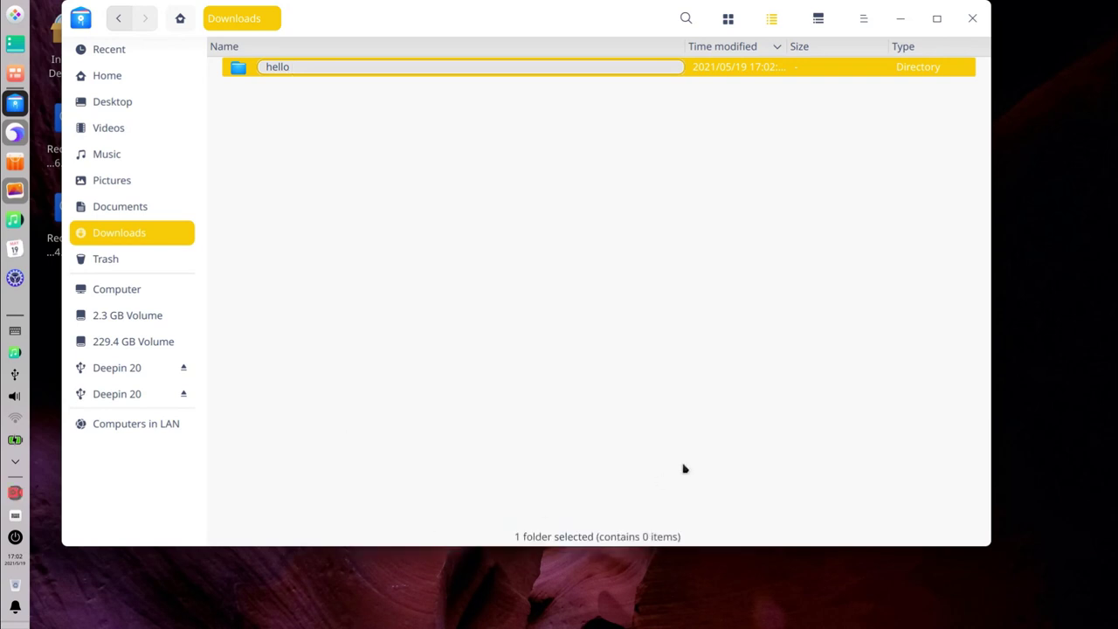
left_click(974, 21)
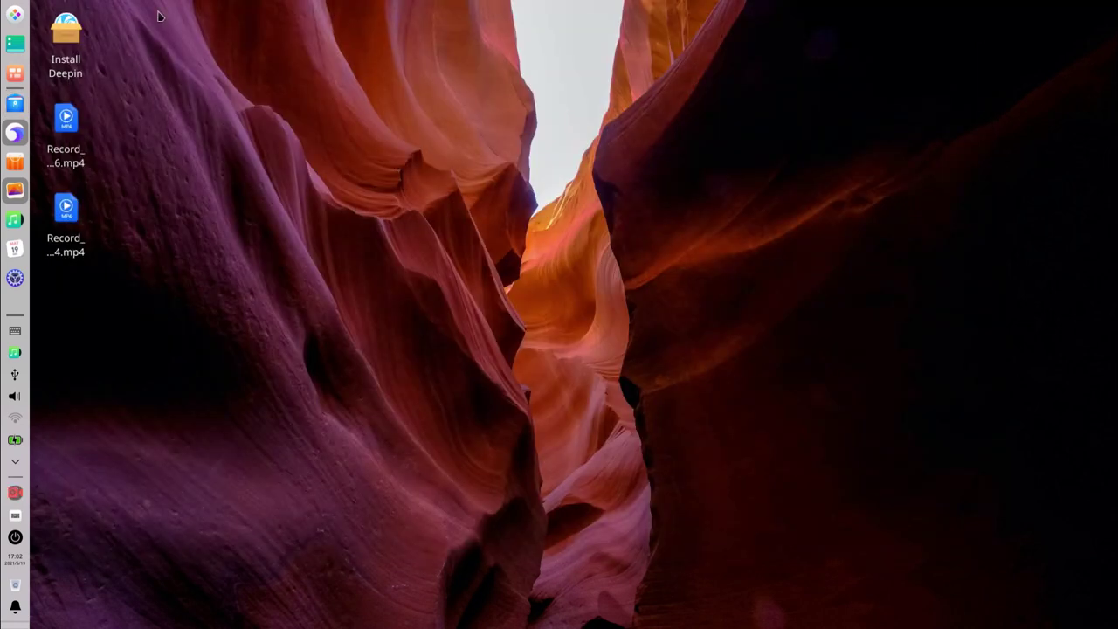
left_click(14, 15)
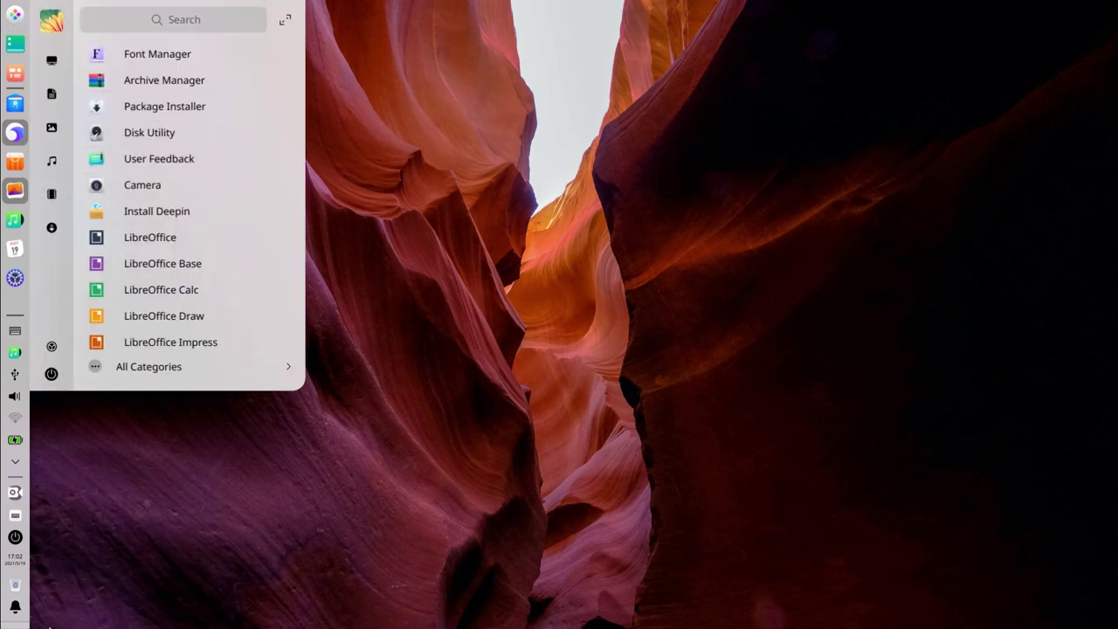
left_click(16, 560)
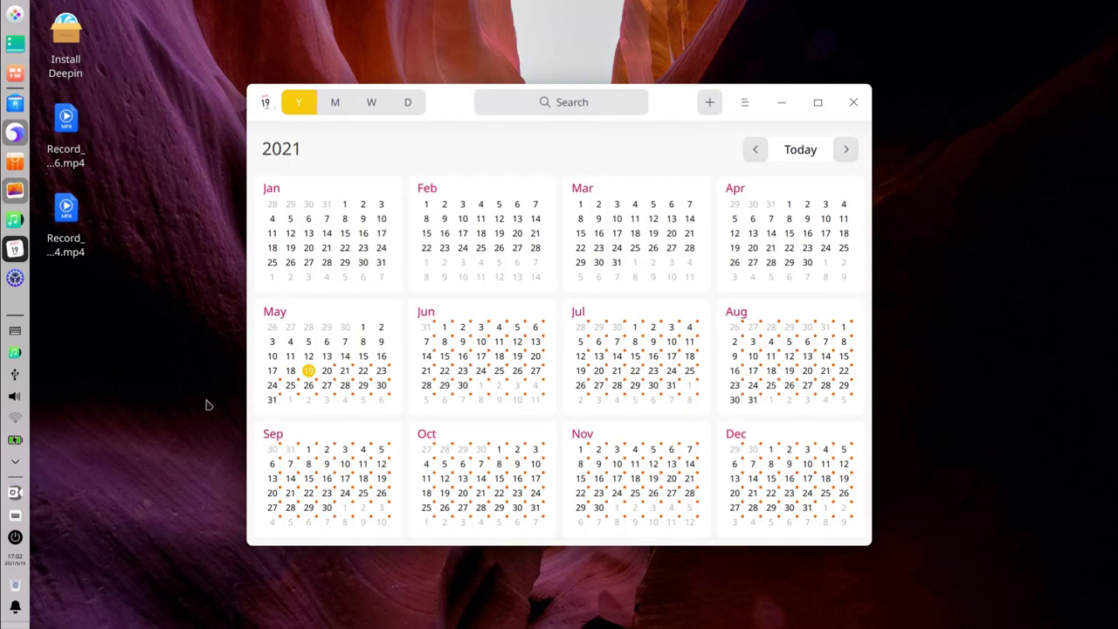
left_click(861, 105)
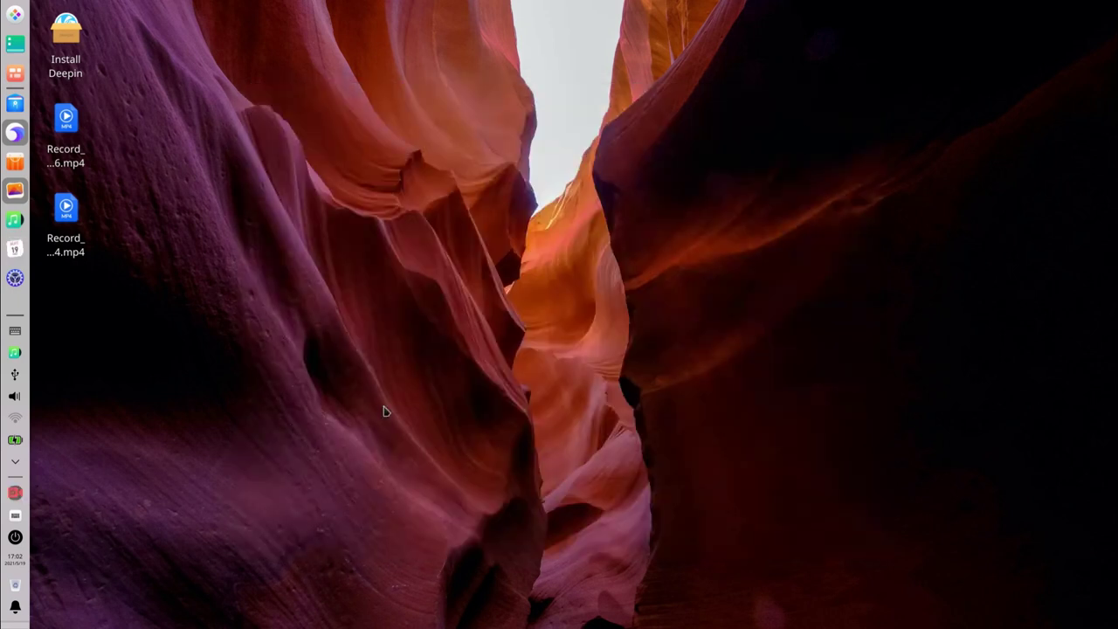
left_click(16, 441)
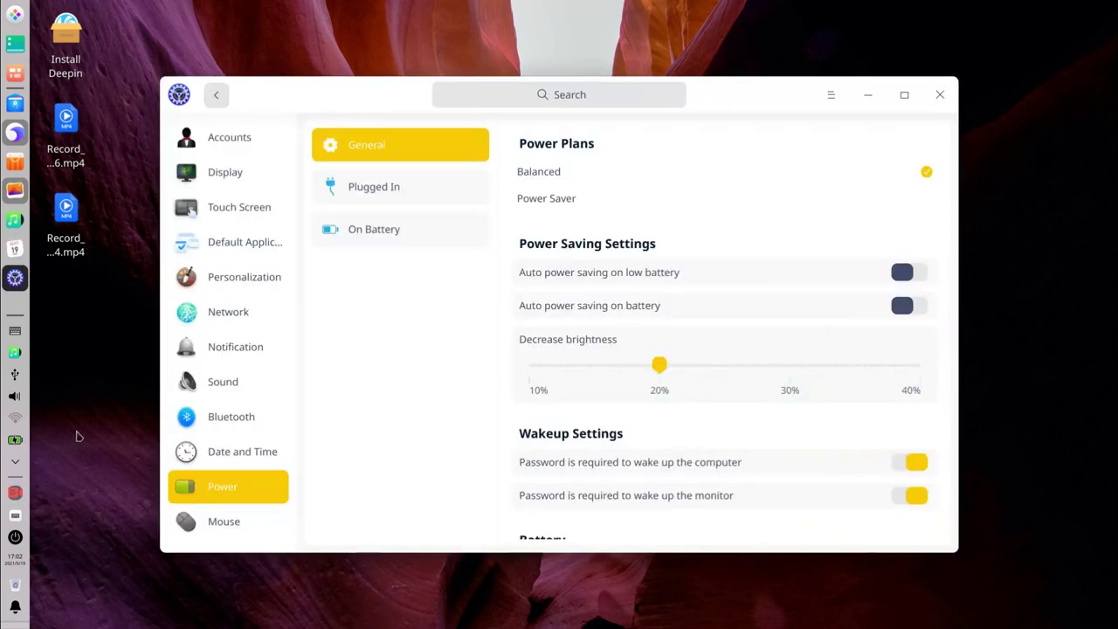
- Check the tray's volume controls and connected-disk list
left_click(18, 403)
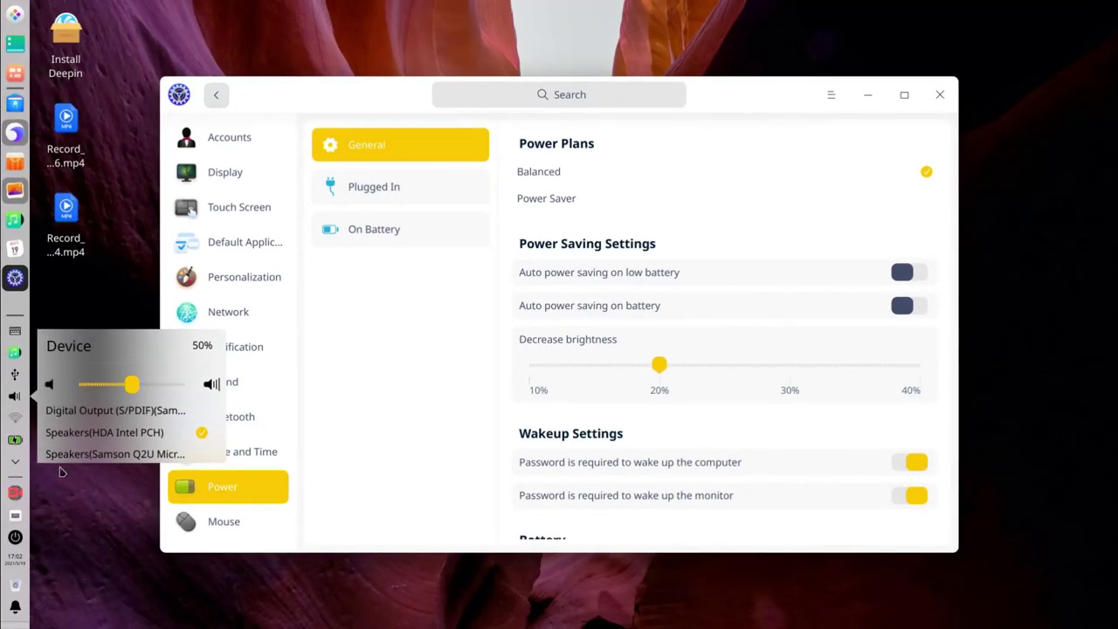
left_click(14, 376)
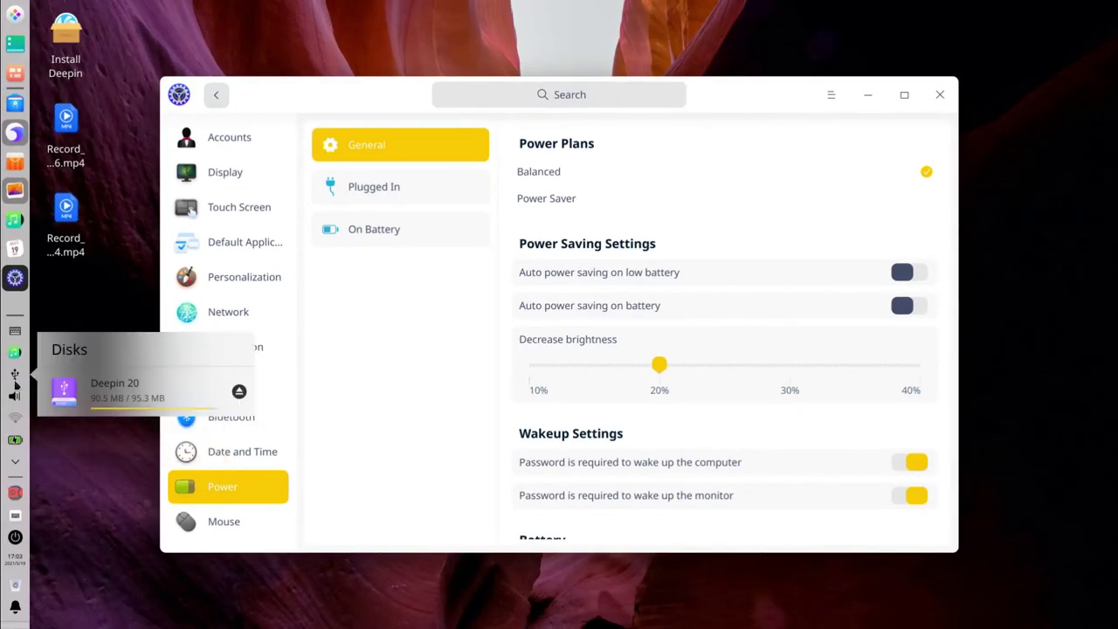
left_click(12, 398)
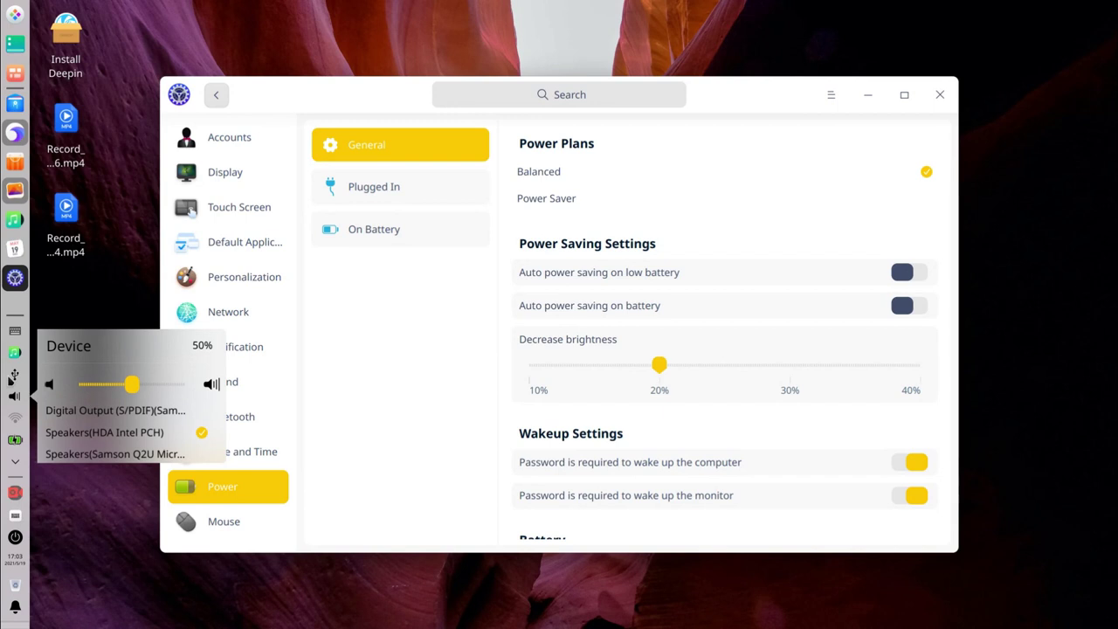
left_click(17, 388)
left_click(21, 398)
- Open the Deepin 20 disk from the disk list, then close the file manager and power settings
left_click(15, 376)
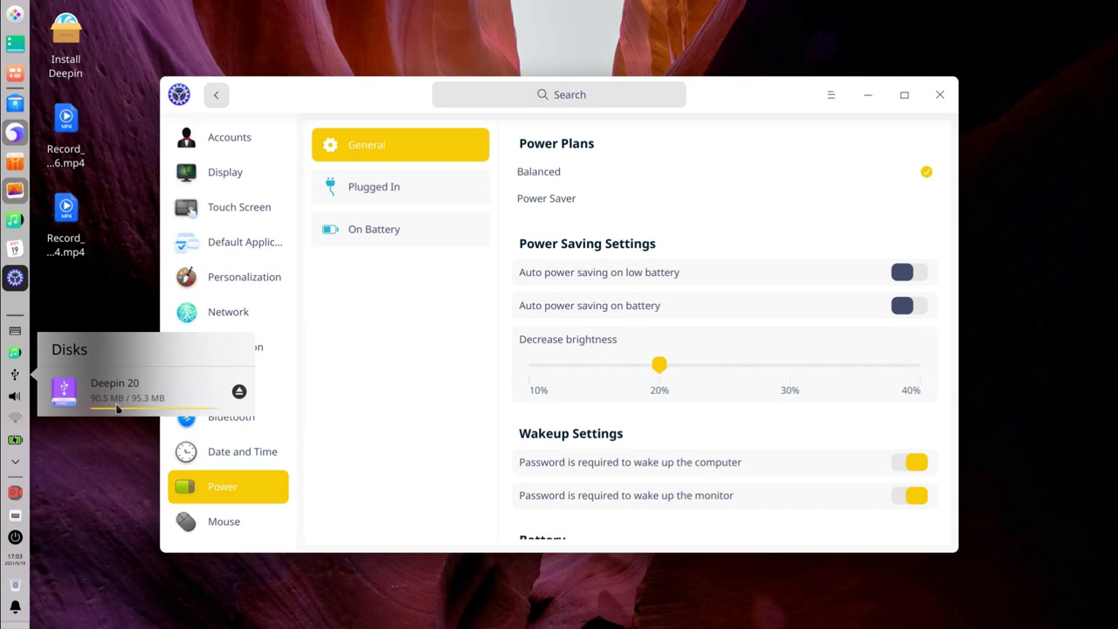
left_click(59, 399)
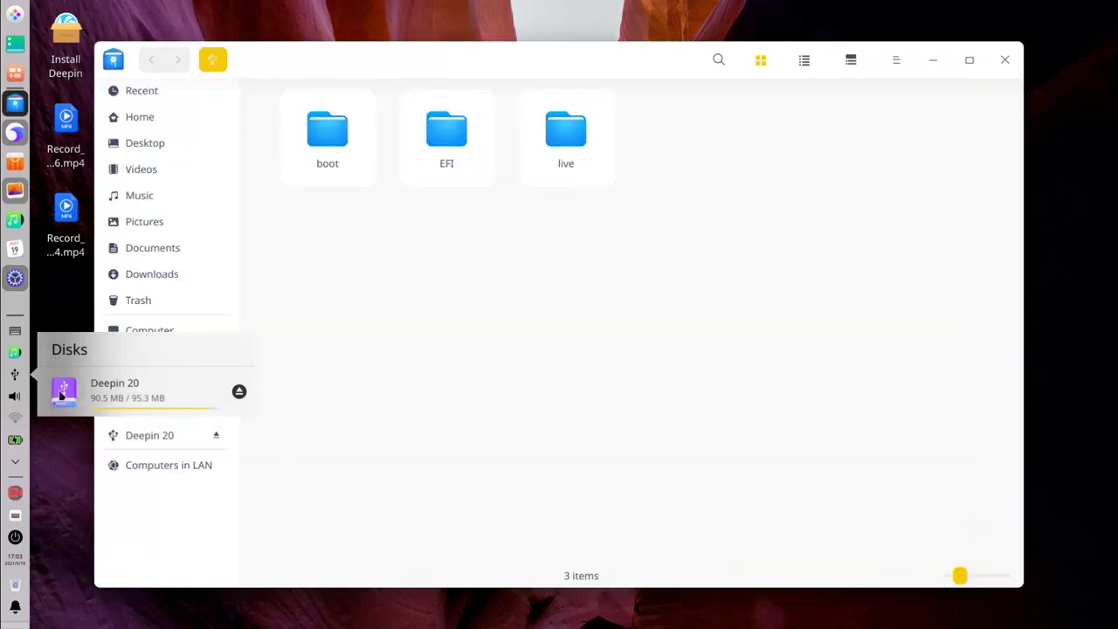
left_click(397, 280)
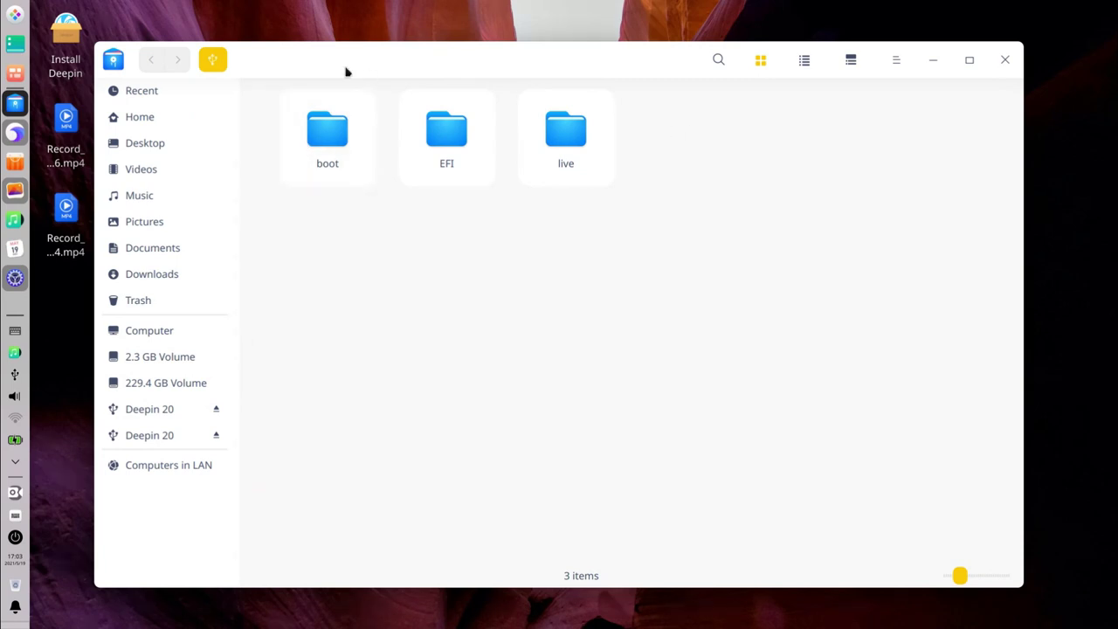
left_click(1004, 60)
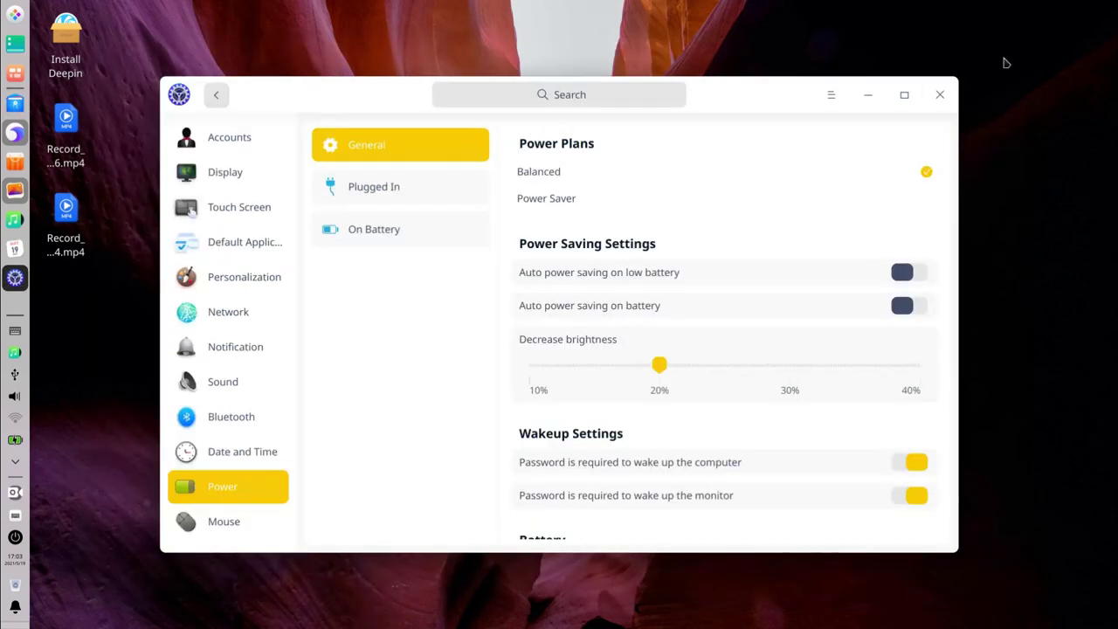
left_click(940, 95)
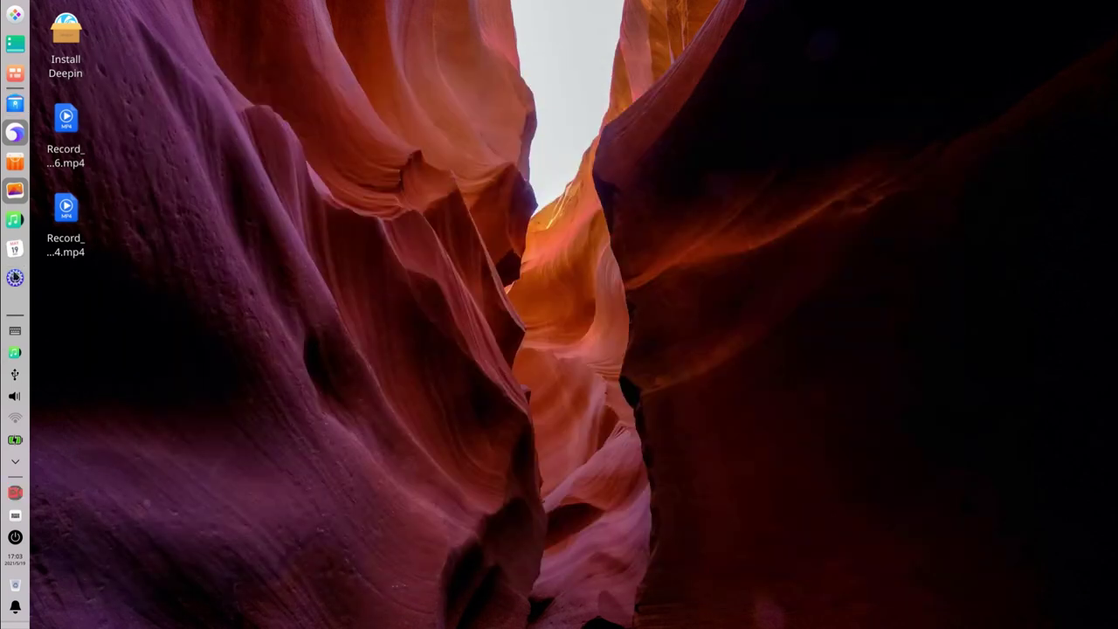
- Switch the dock to the floating Fashion Mode style
right_click(12, 309)
mouse_move(120, 323)
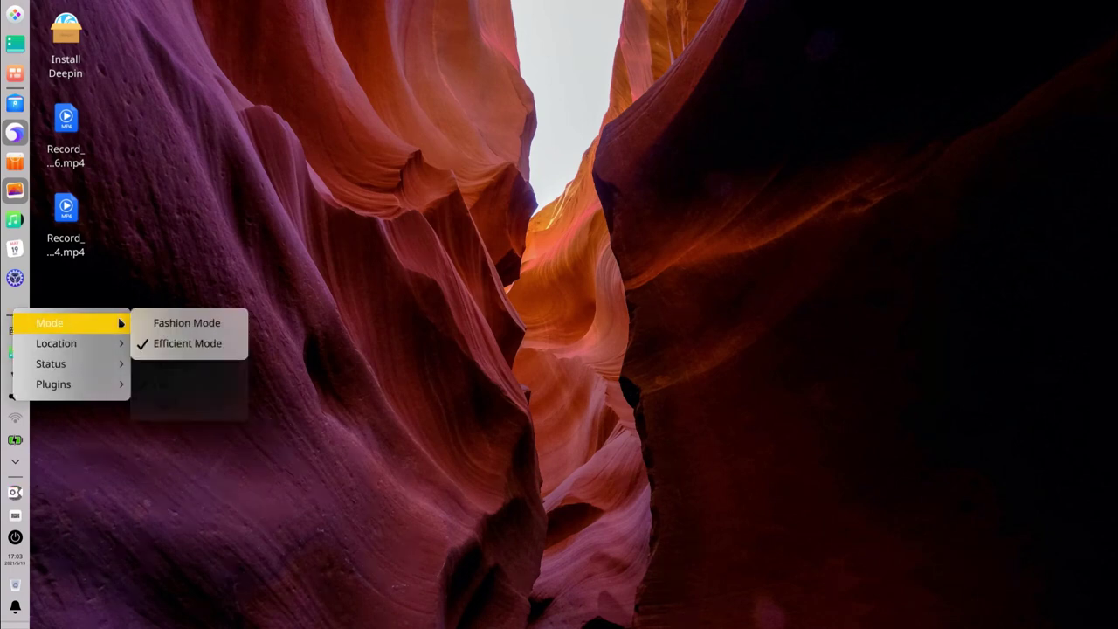
left_click(171, 325)
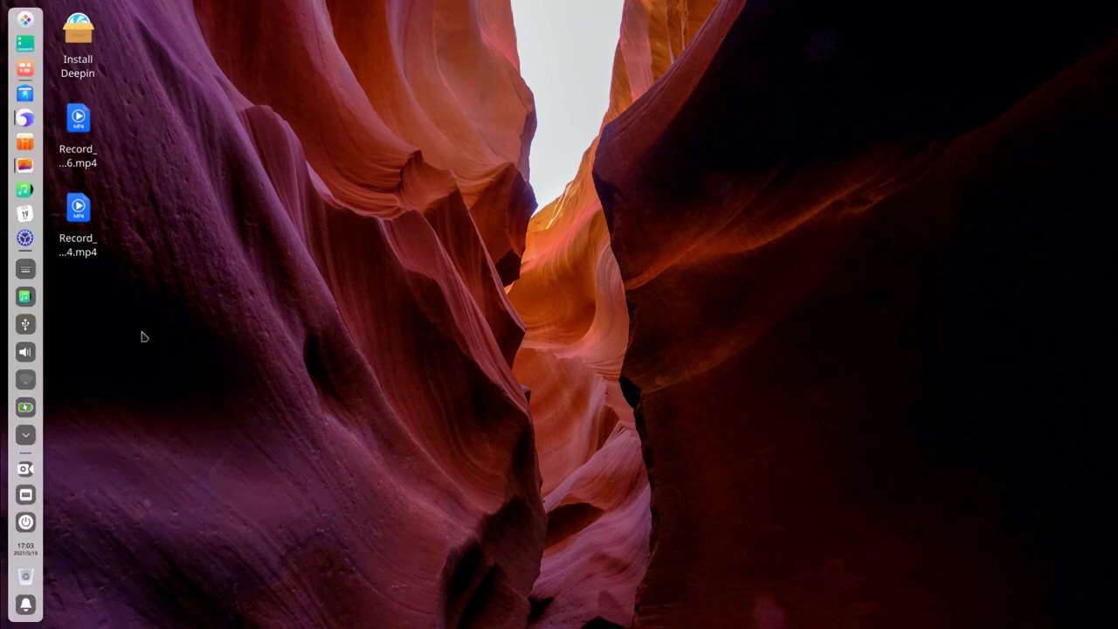
- Move the dock from the left edge to the bottom of the screen
right_click(39, 83)
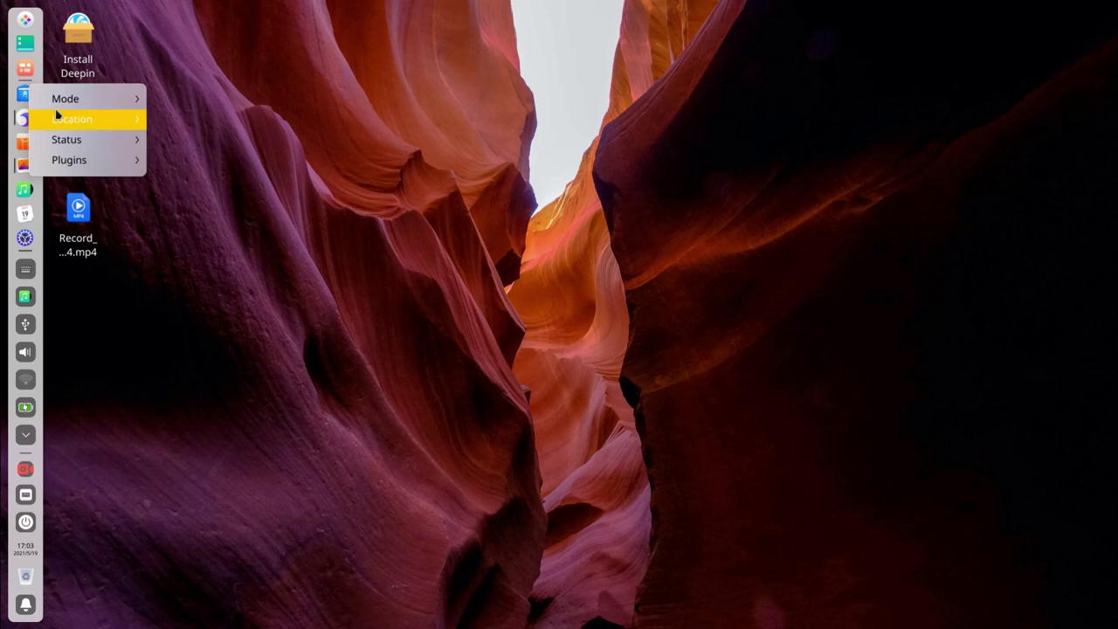
mouse_move(123, 124)
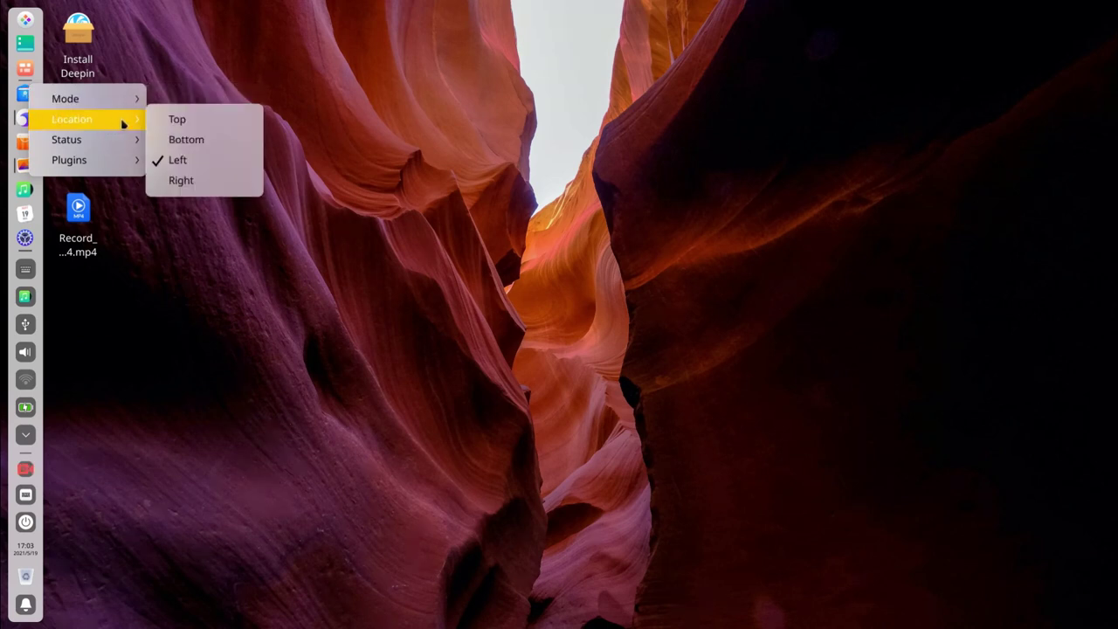
left_click(181, 140)
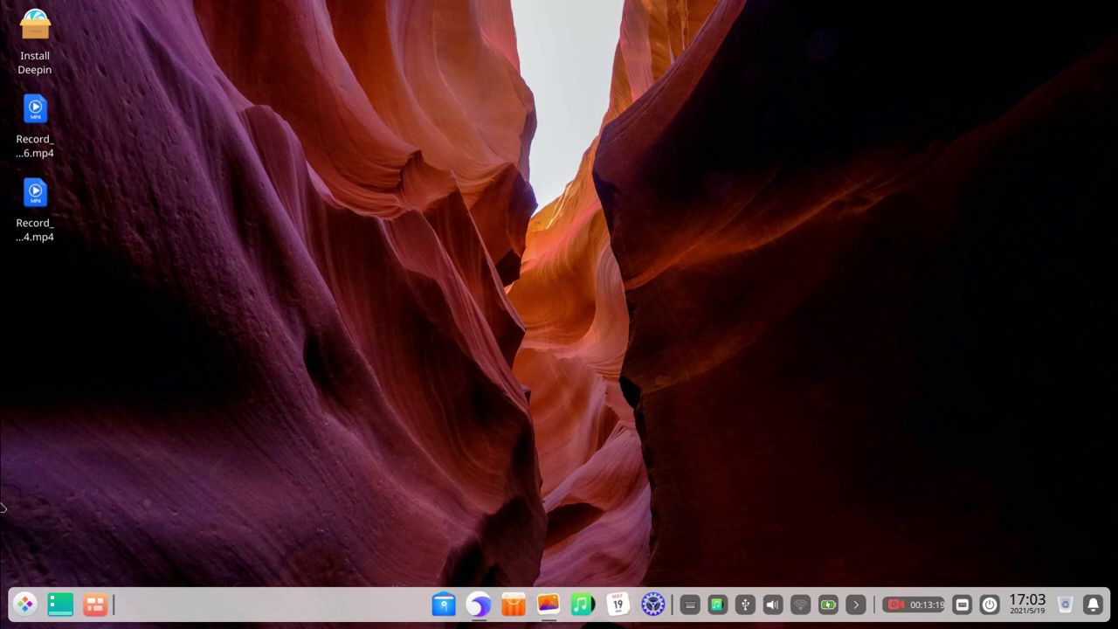
- Check the tray's USB disk, volume and network popups, then open the app launcher
left_click(27, 607)
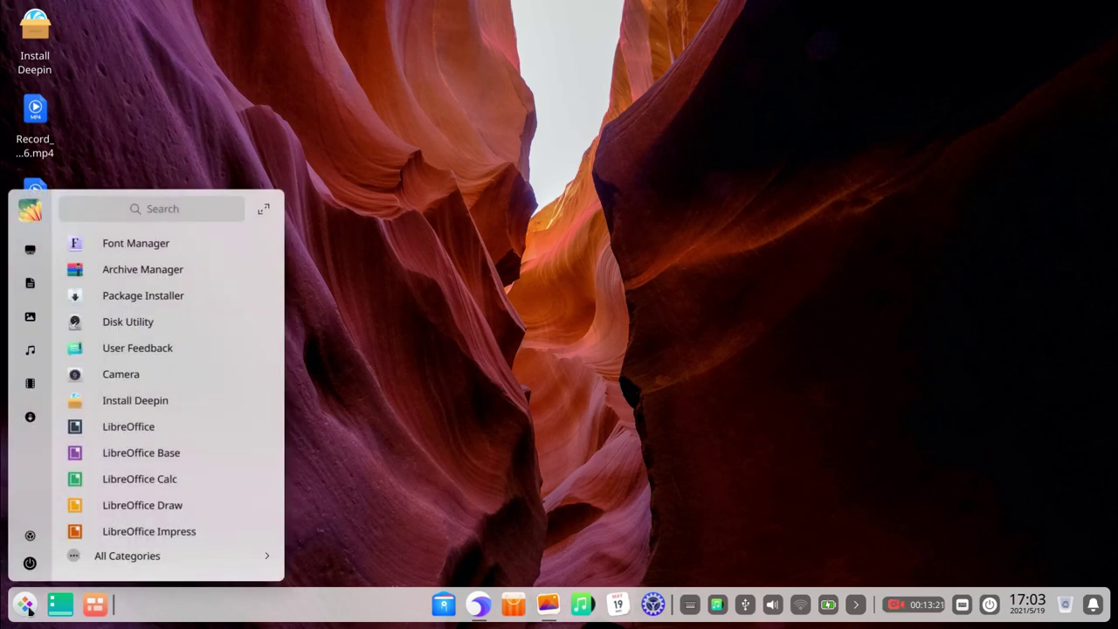
left_click(29, 609)
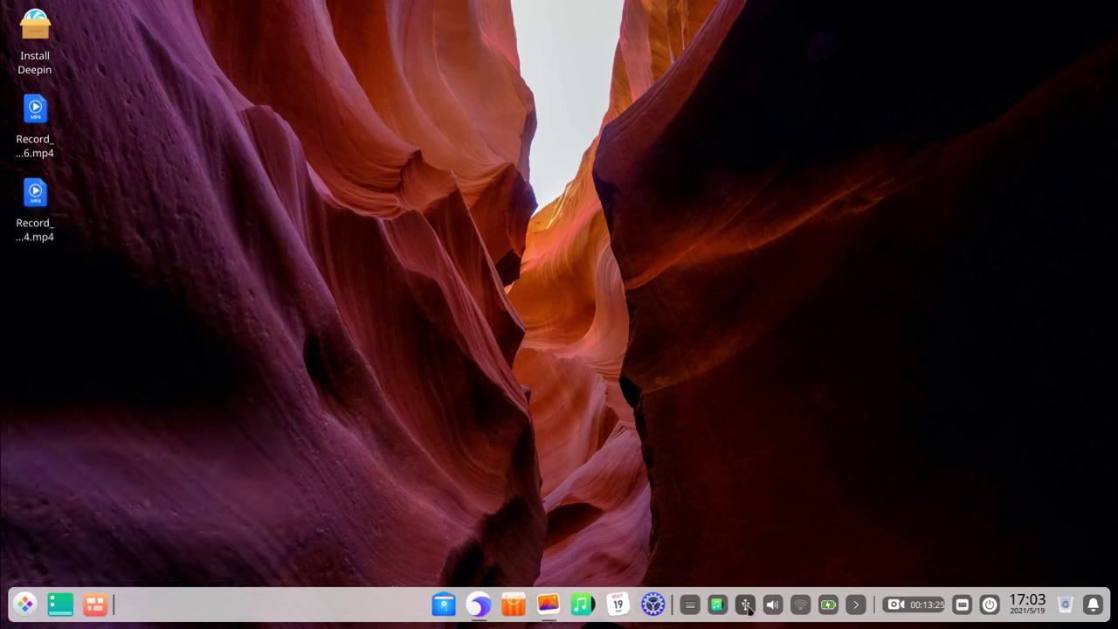
left_click(747, 607)
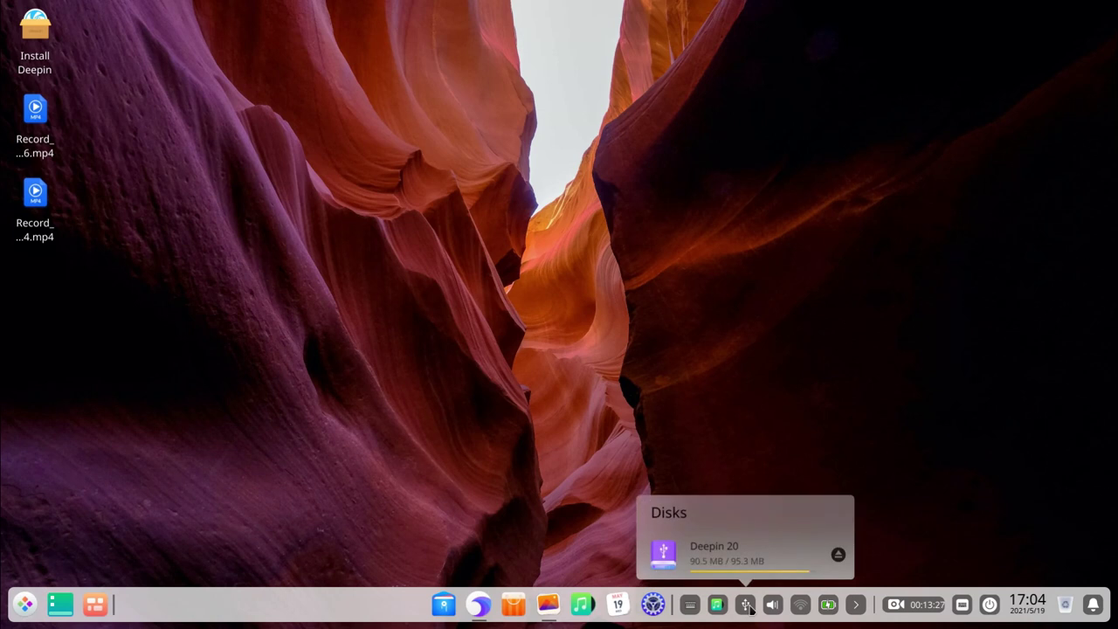
left_click(773, 607)
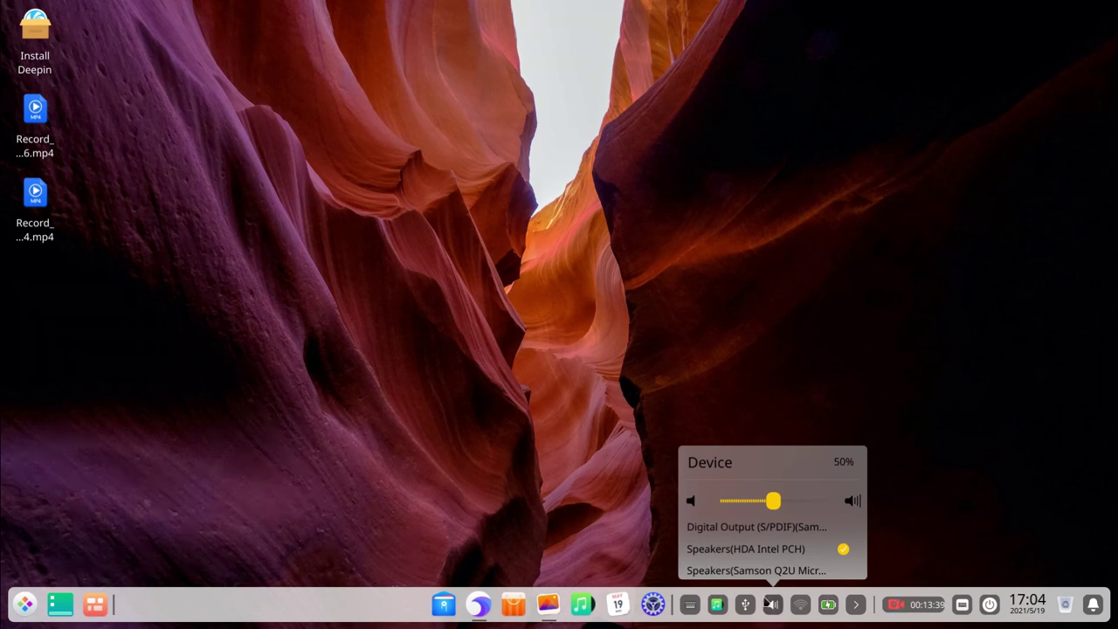
left_click(804, 613)
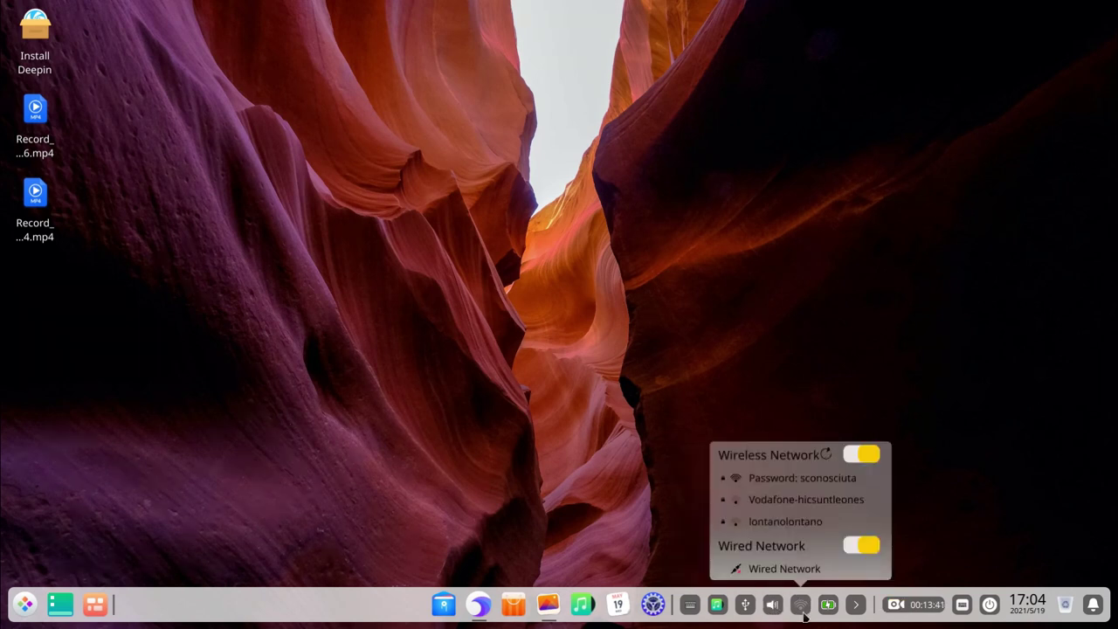
left_click(653, 513)
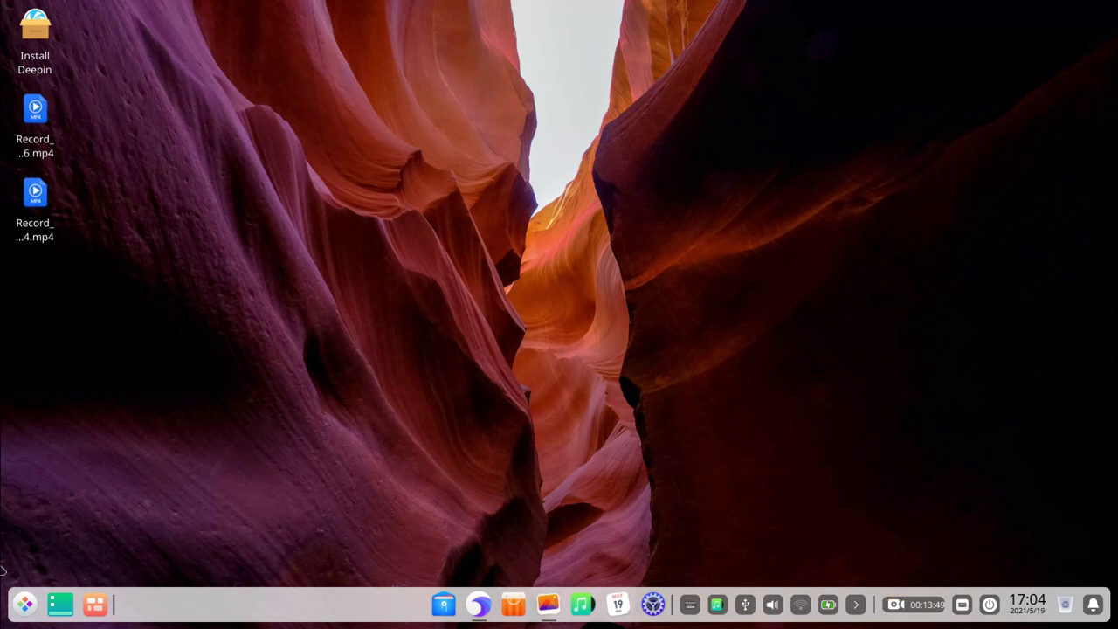
left_click(26, 608)
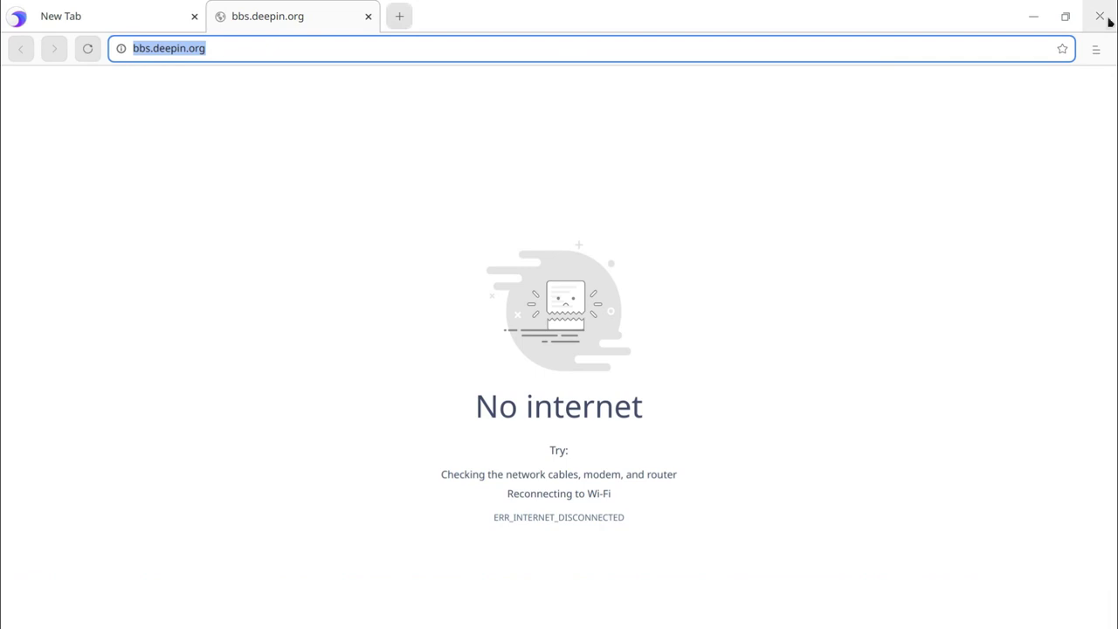
- Switch to the New Tab, then close the browser window
left_click(92, 10)
left_click(1100, 16)
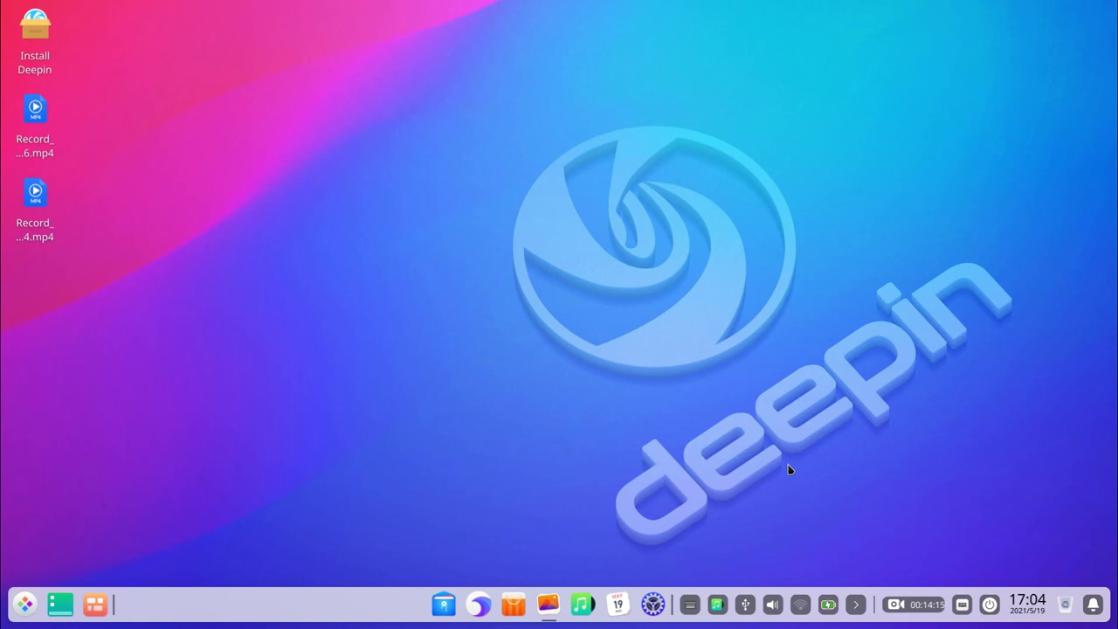
- Open the Notification Center and expand the stacked Control Center notifications
left_click_drag(911, 522, 603, 292)
left_click(1092, 603)
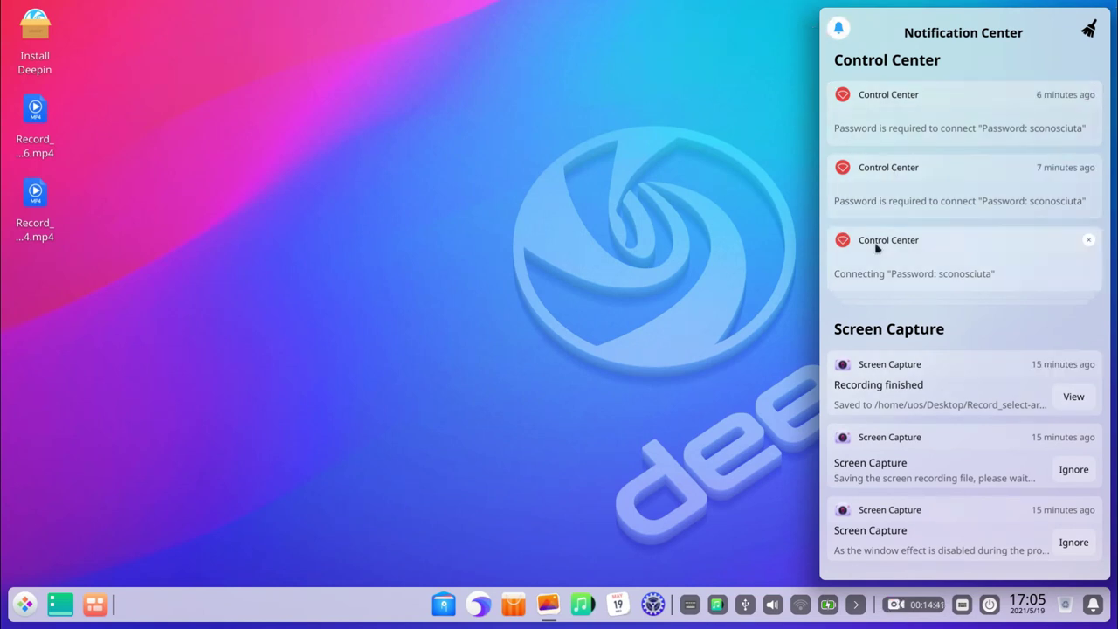
left_click(1020, 304)
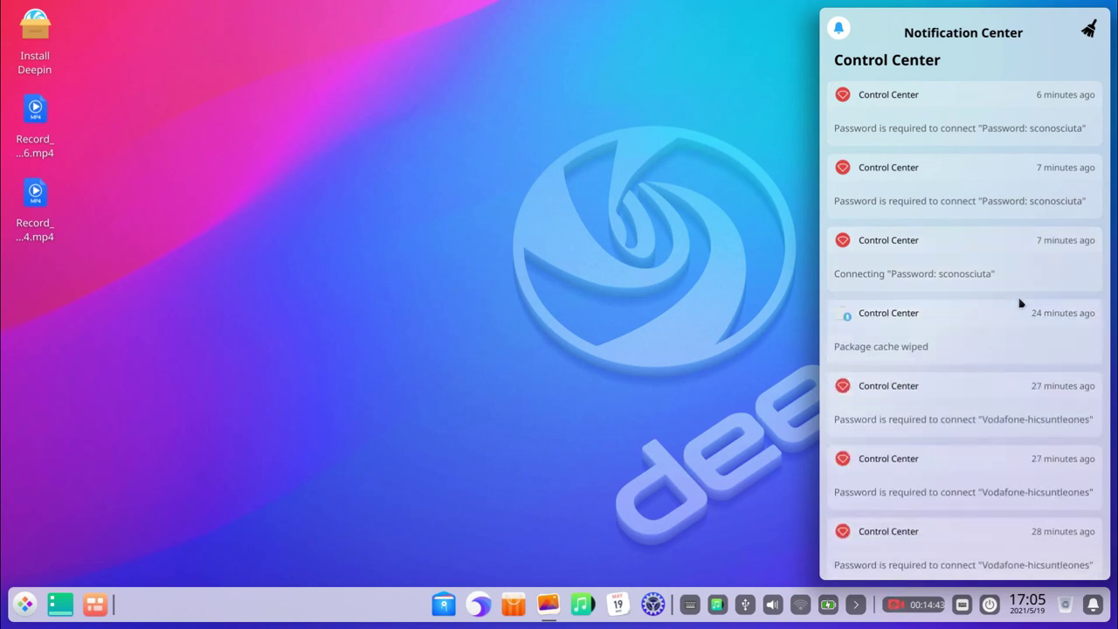
scroll(1021, 304, "down", 10)
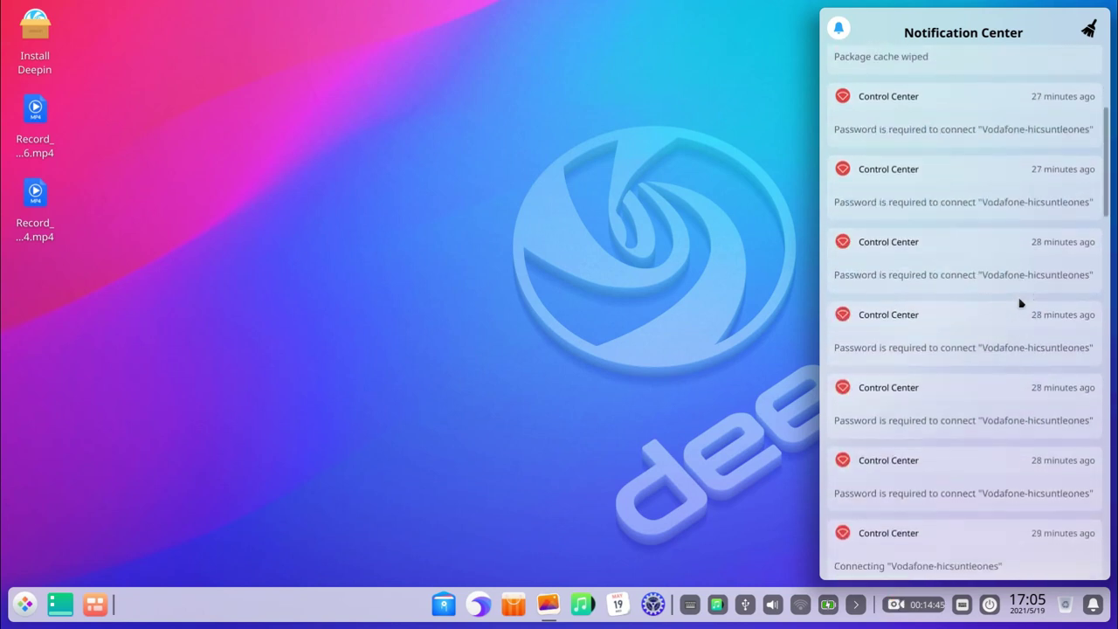
scroll(1020, 303, "down", 5)
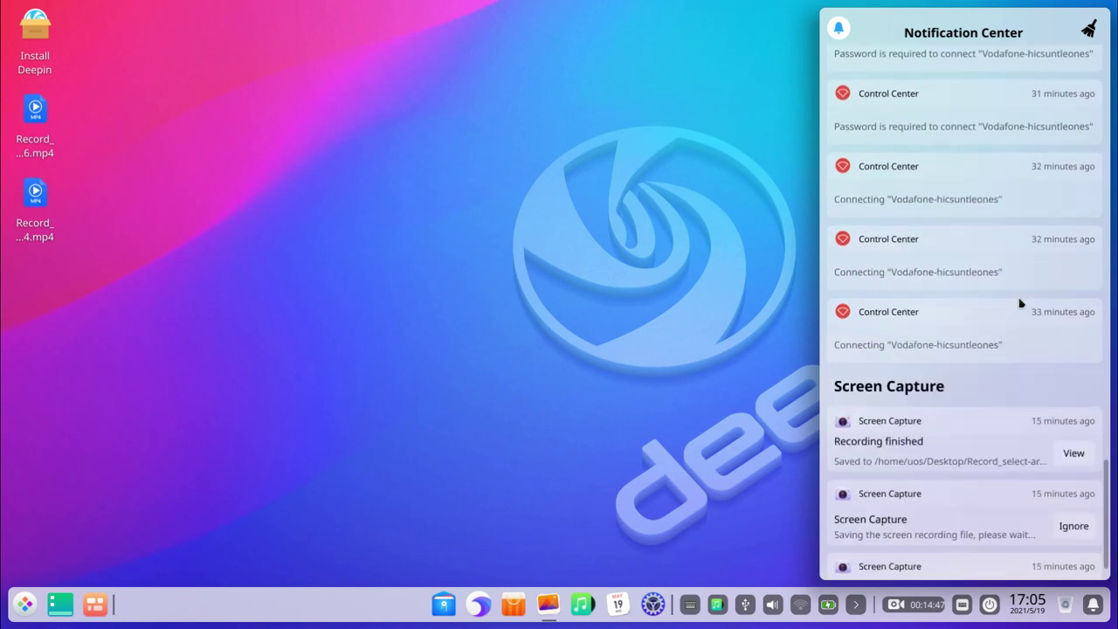
scroll(1019, 302, "up", 5)
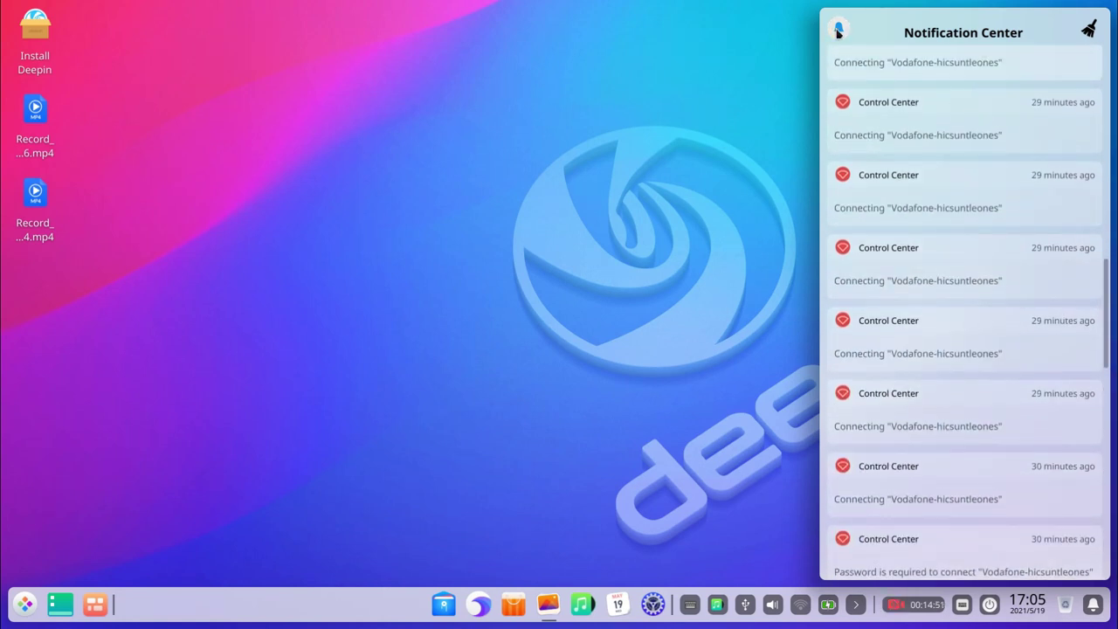
scroll(886, 120, "down", 1)
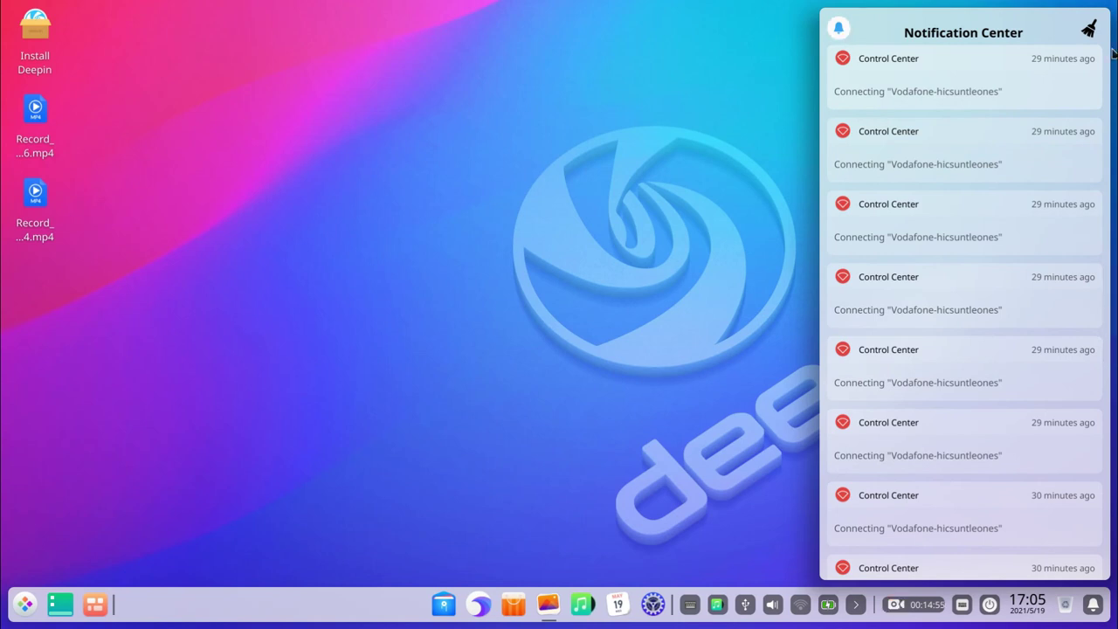
- Clear all notifications and close the emptied Notification Center
left_click(1090, 30)
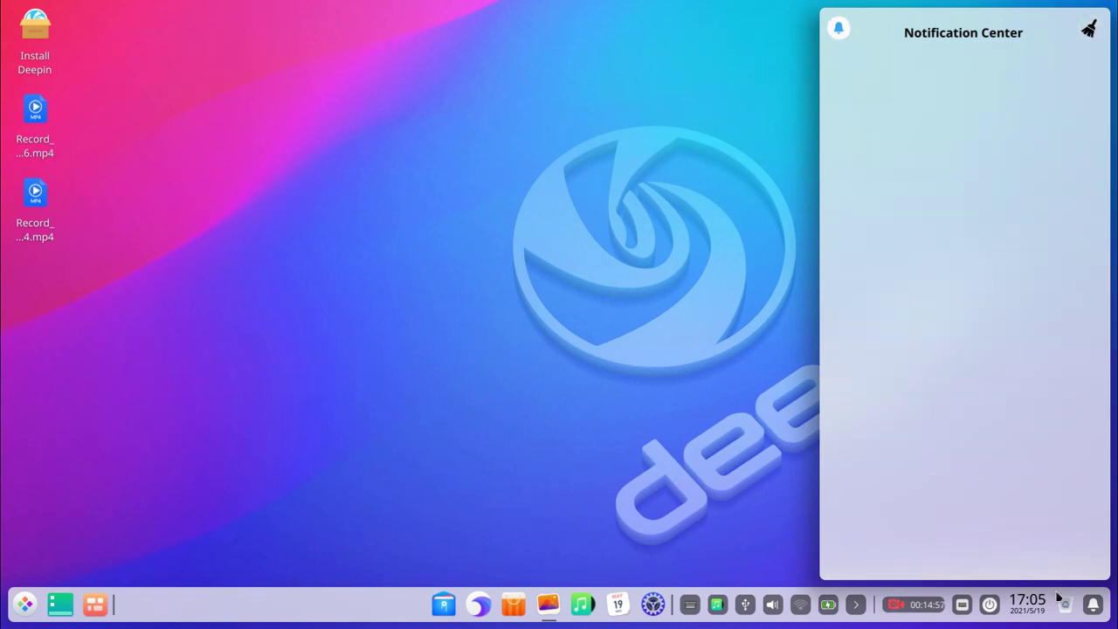
left_click(1095, 612)
left_click(1095, 611)
left_click(1095, 611)
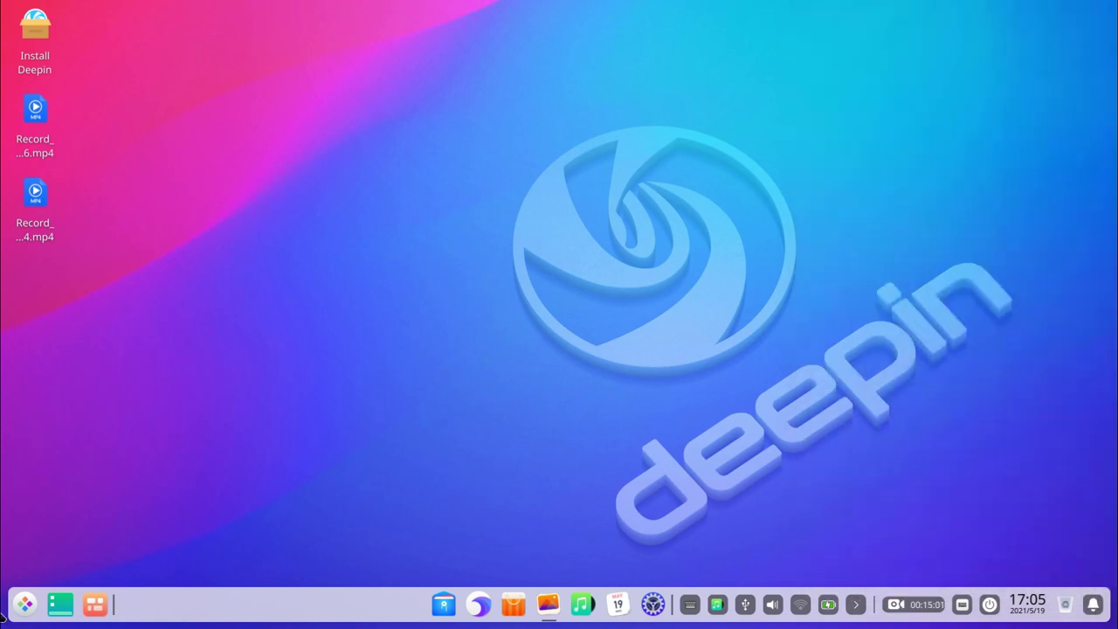
- Open and close the launcher twice, then show the tray's wireless and wired networks popup
left_click(30, 617)
left_click(31, 617)
left_click(31, 618)
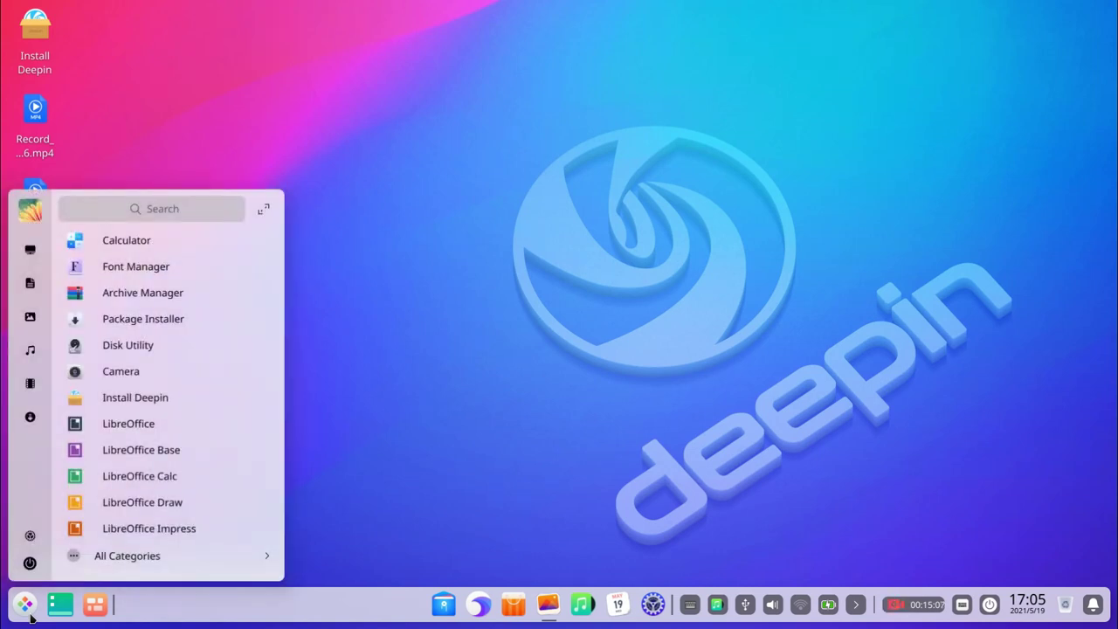
left_click(31, 615)
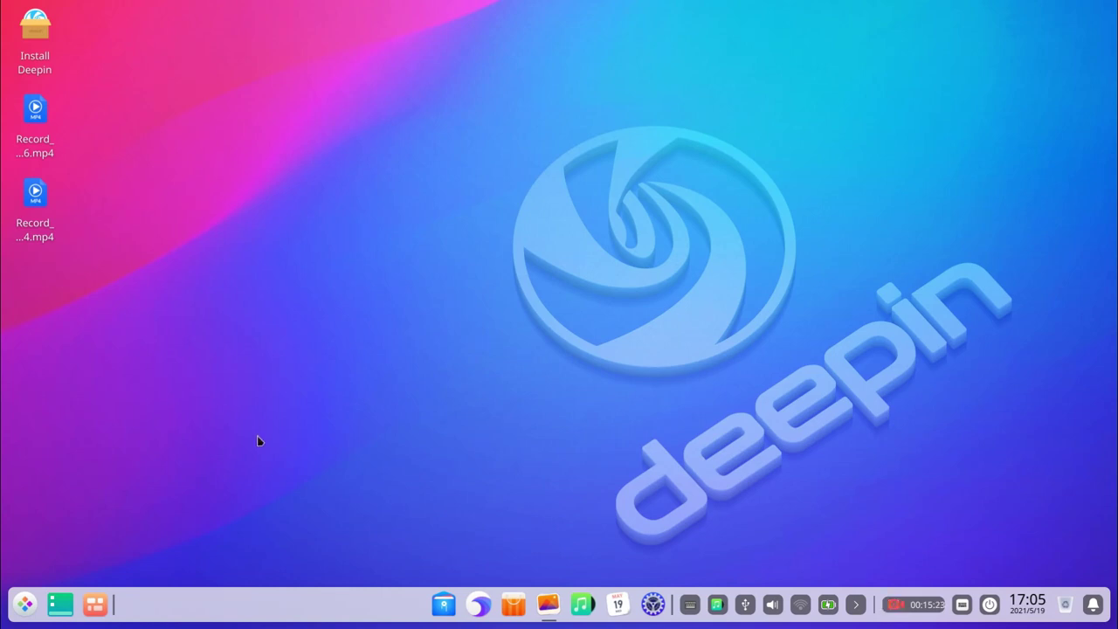
left_click(801, 609)
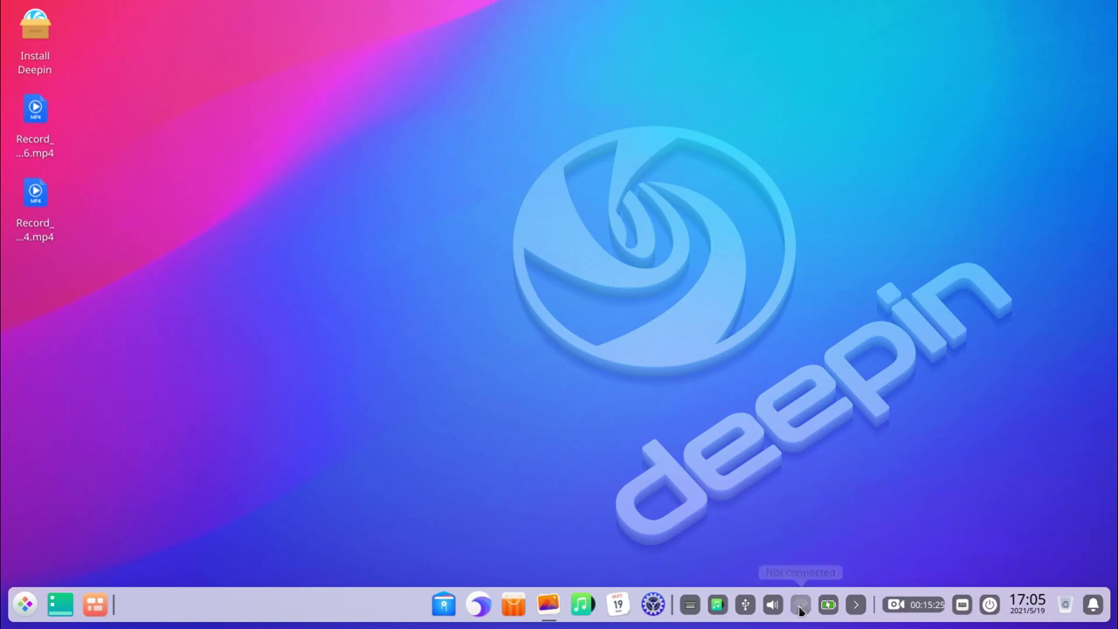